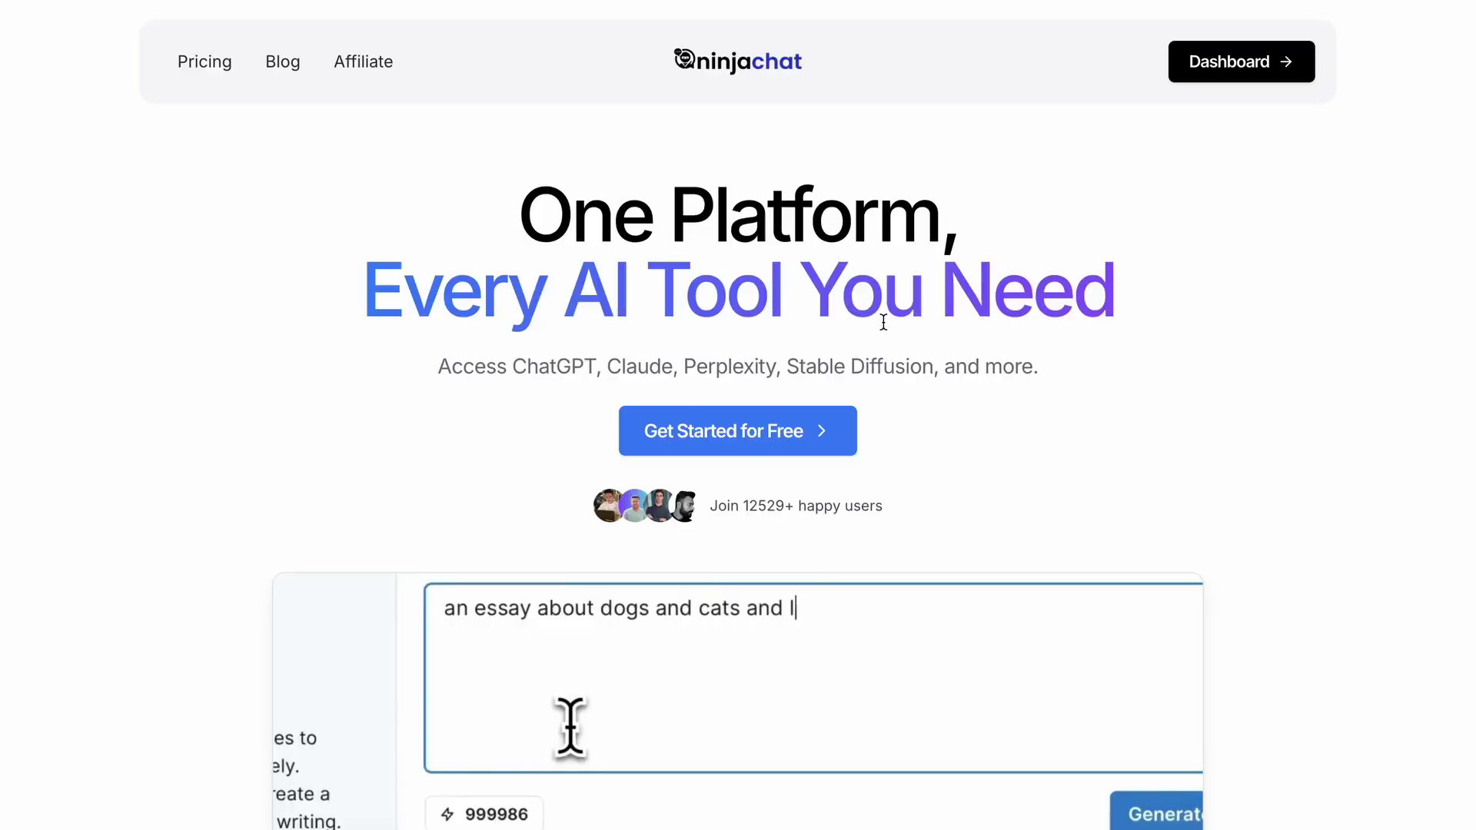
Step: Scroll the landing page to the Multiple AI Models comparison: five $20/mo plans versus NinjaChat's $18/mo
triple_click(844, 307)
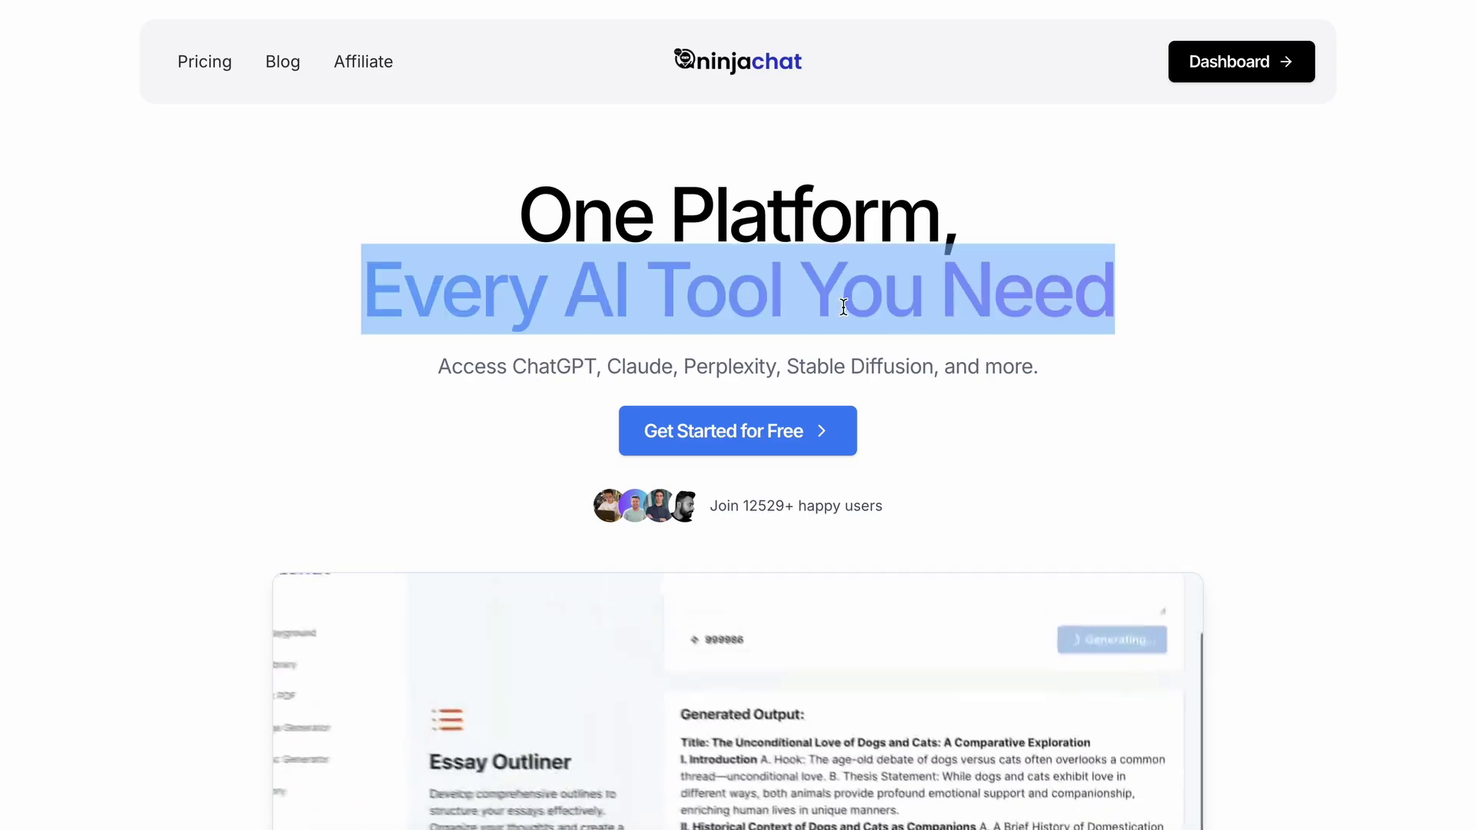
click(907, 392)
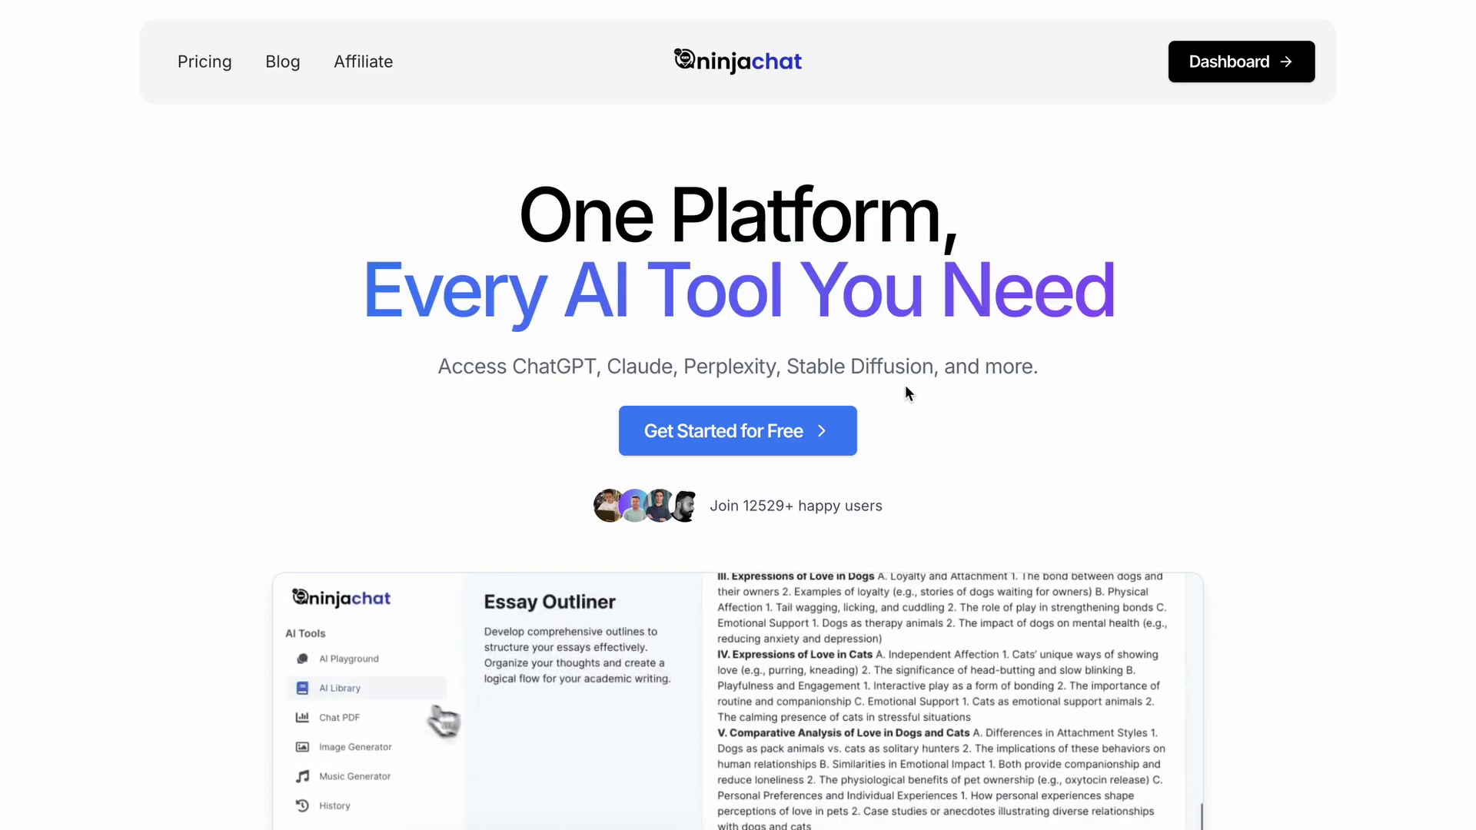
scroll(906, 384, down, 5)
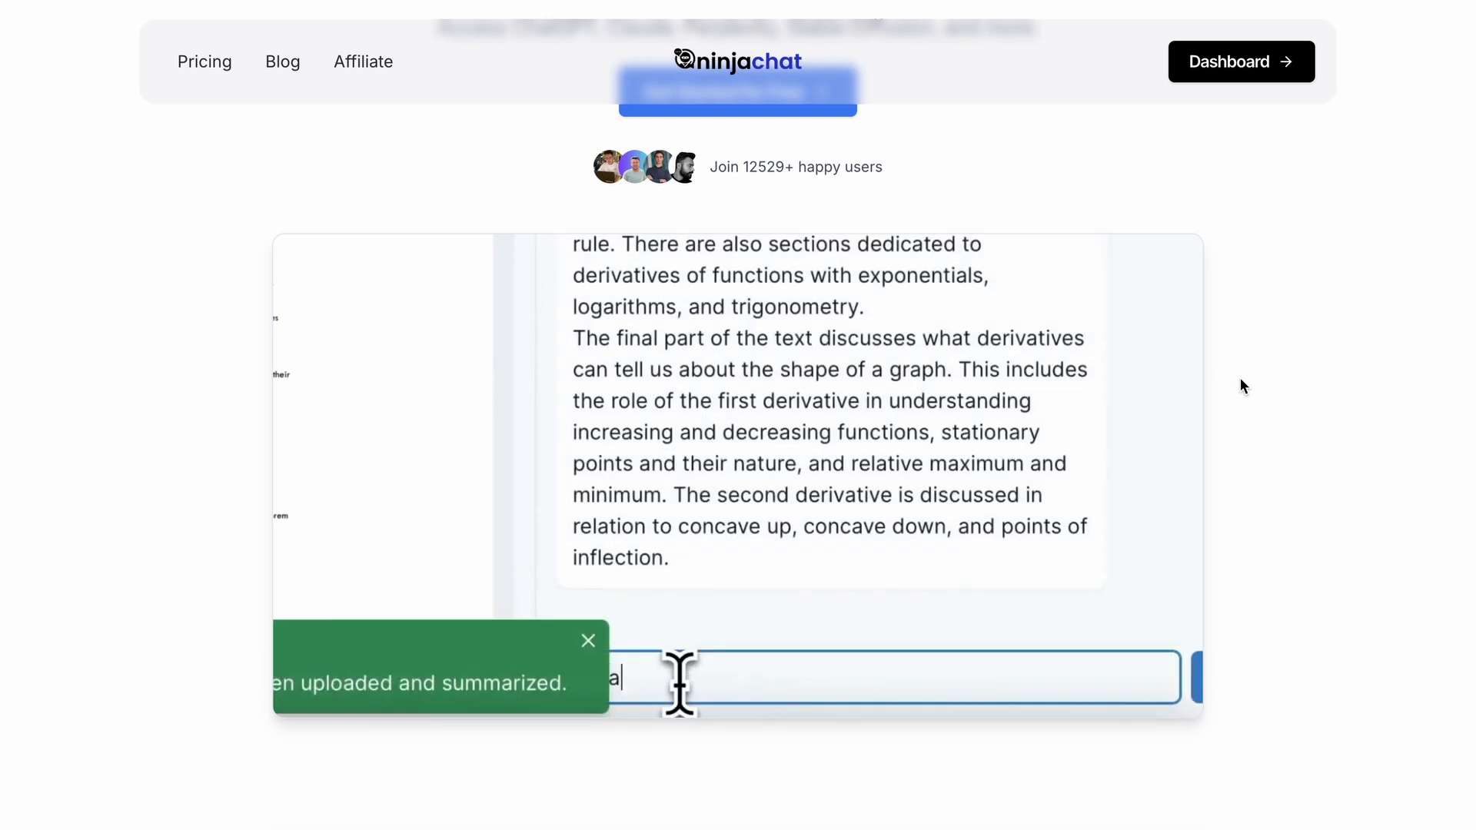
scroll(1239, 380, up, 1)
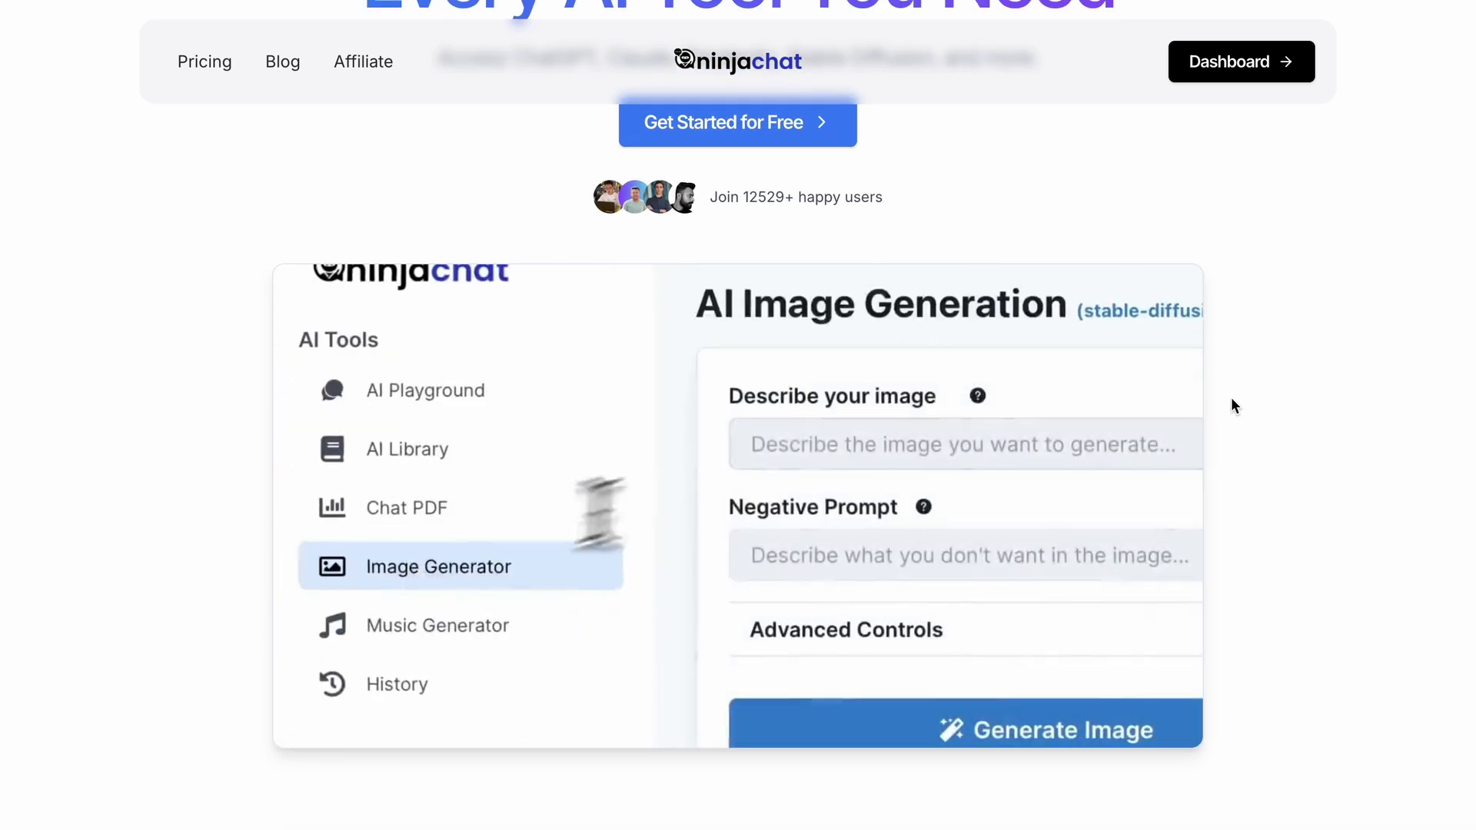
scroll(1232, 405, down, 3)
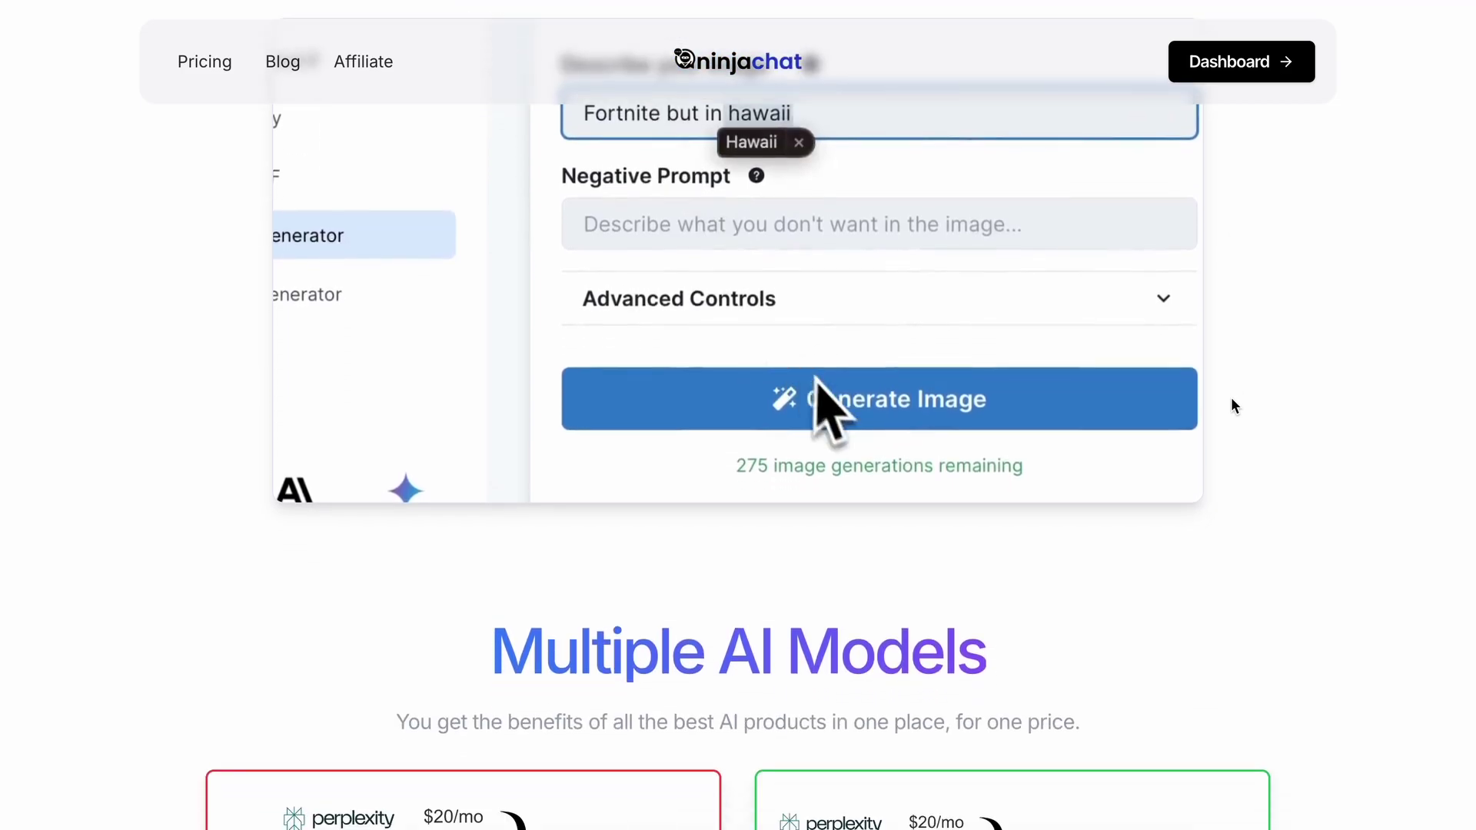
scroll(1234, 405, down, 6)
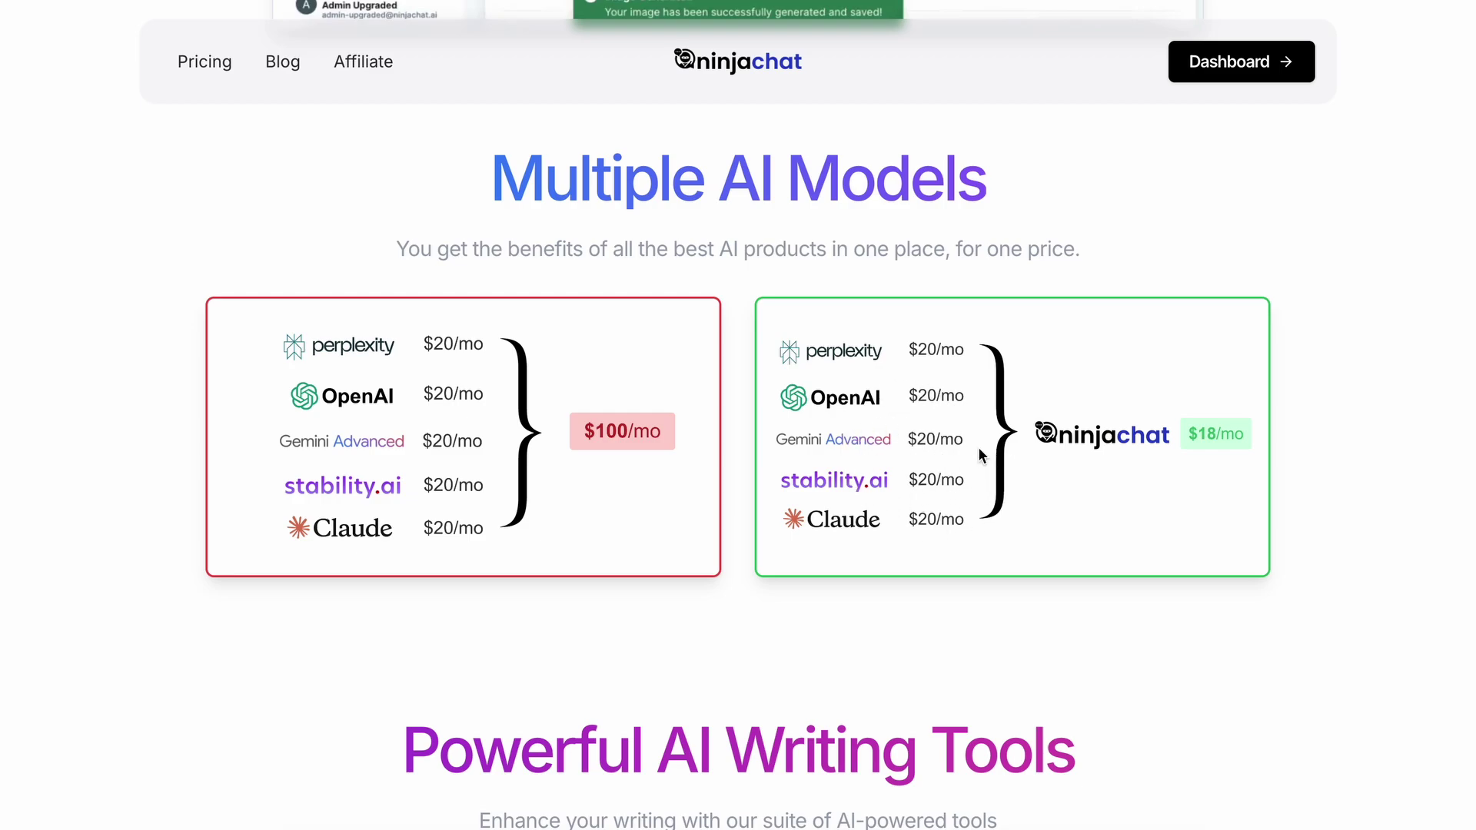
Step: Scroll past writing tools, features and testimonials to the Starter $9, Pro $18 and Expert $25 cards
scroll(1009, 465, down, 8)
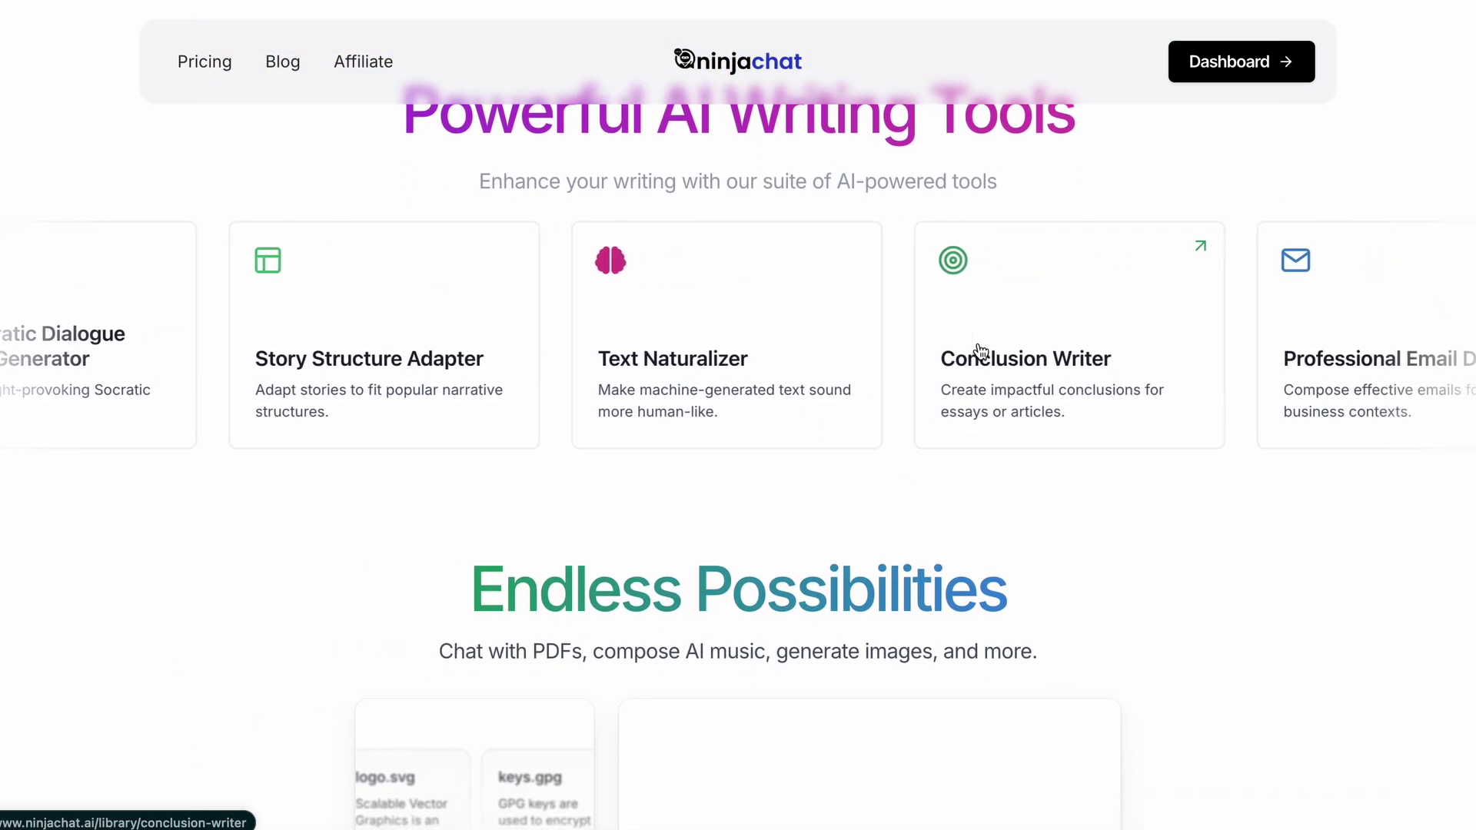
scroll(980, 351, up, 2)
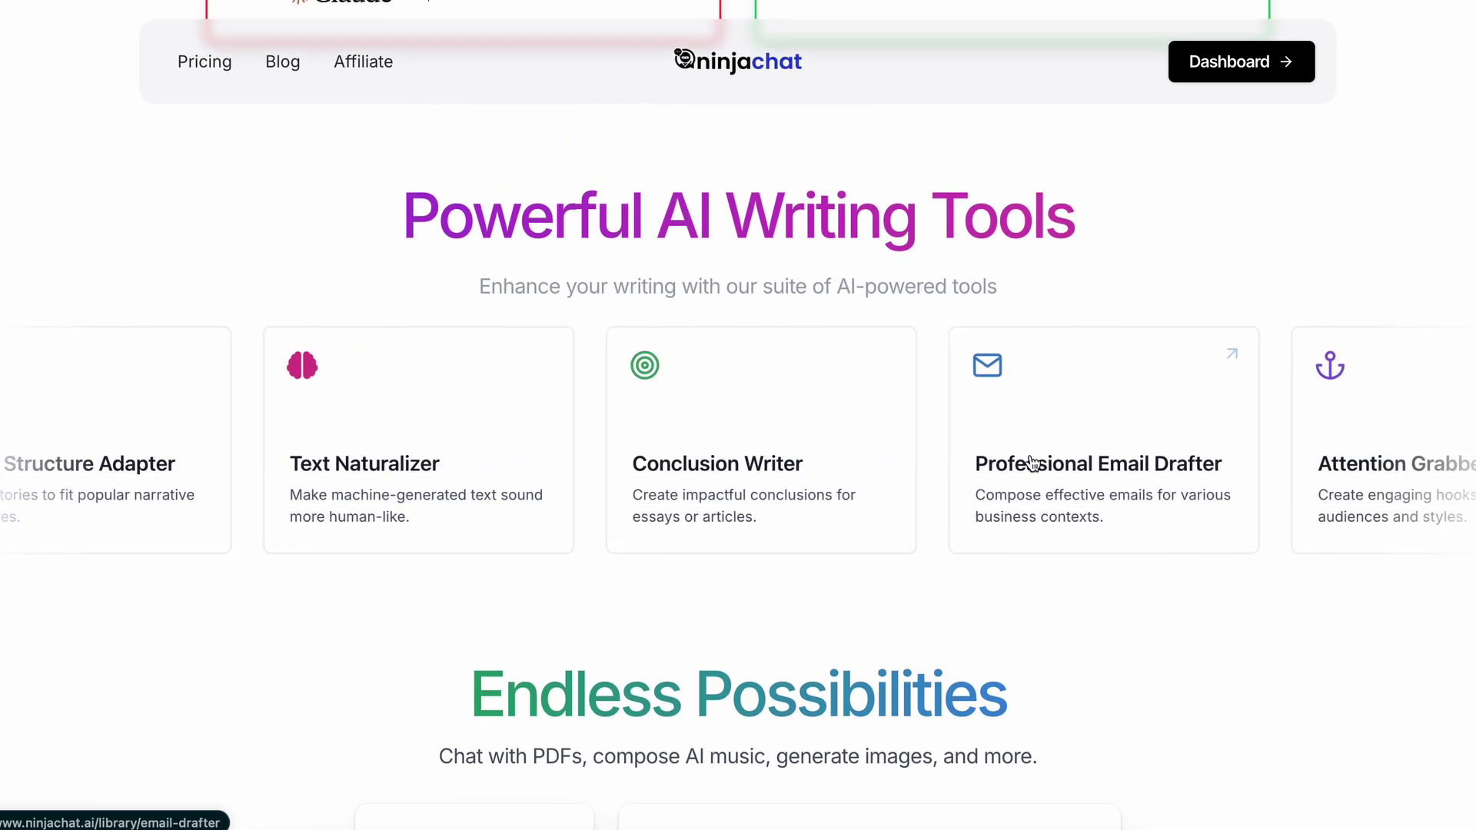
scroll(963, 461, down, 10)
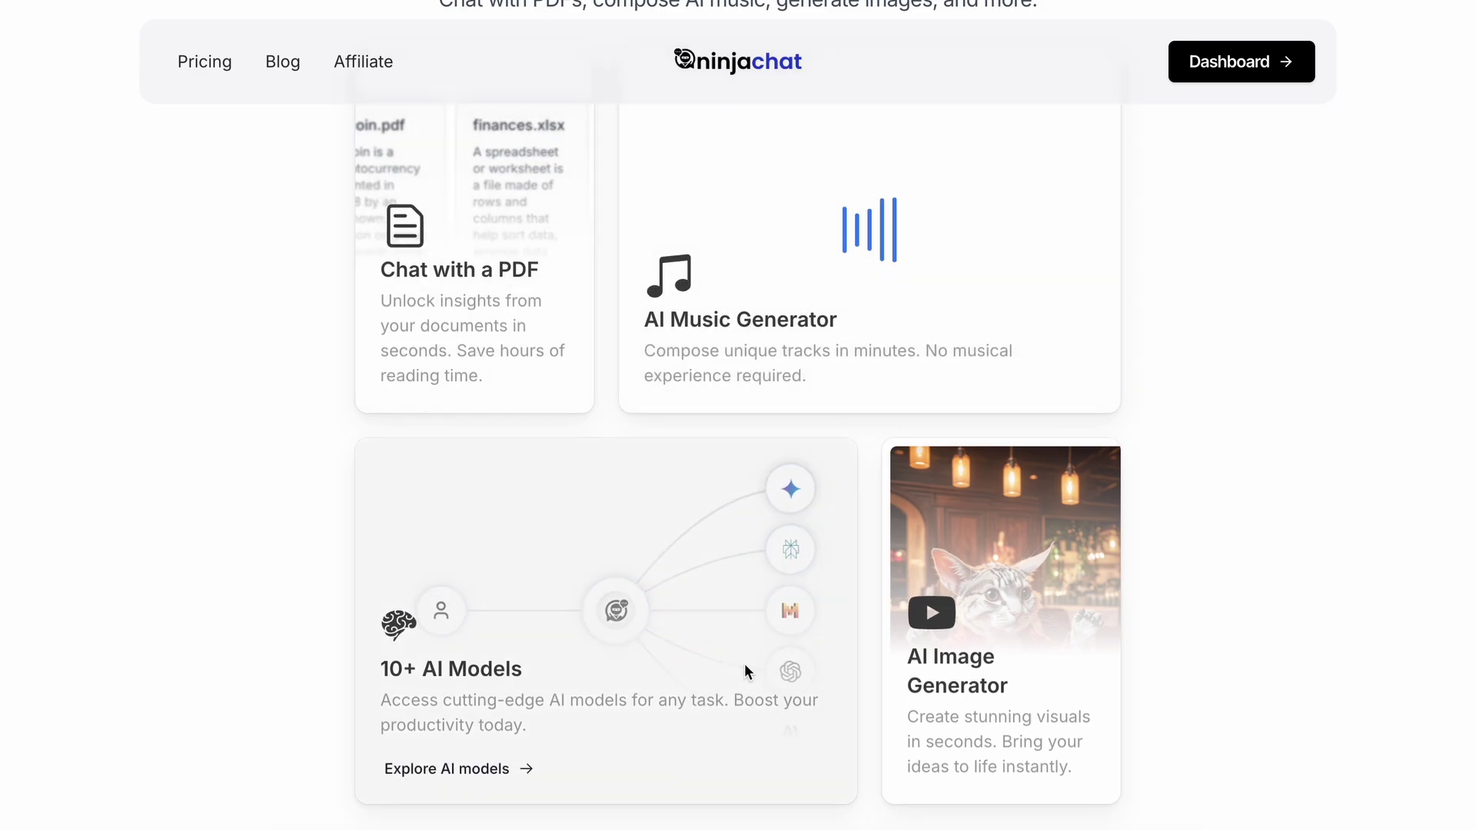
scroll(193, 476, down, 10)
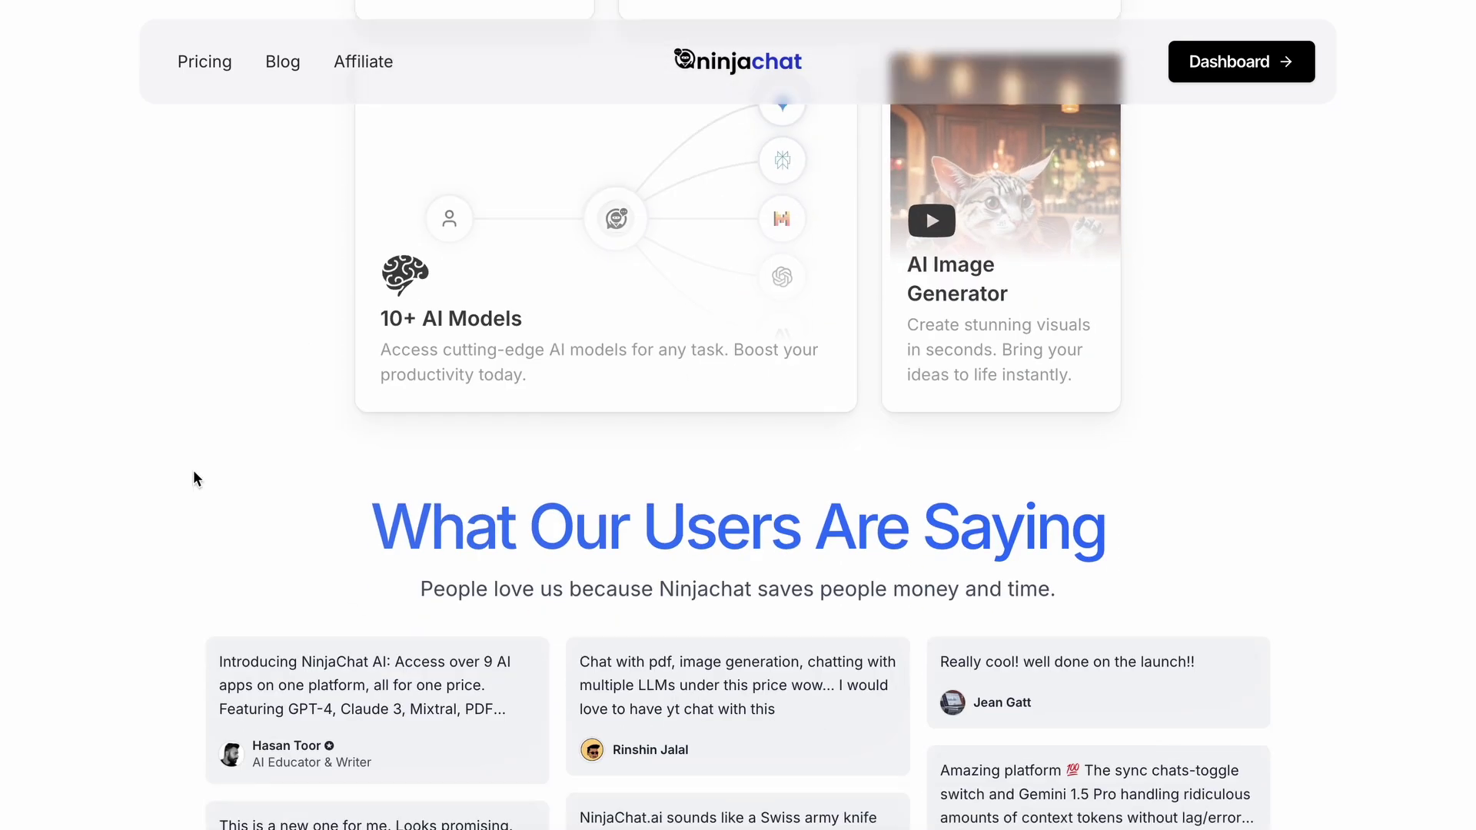
scroll(193, 477, down, 7)
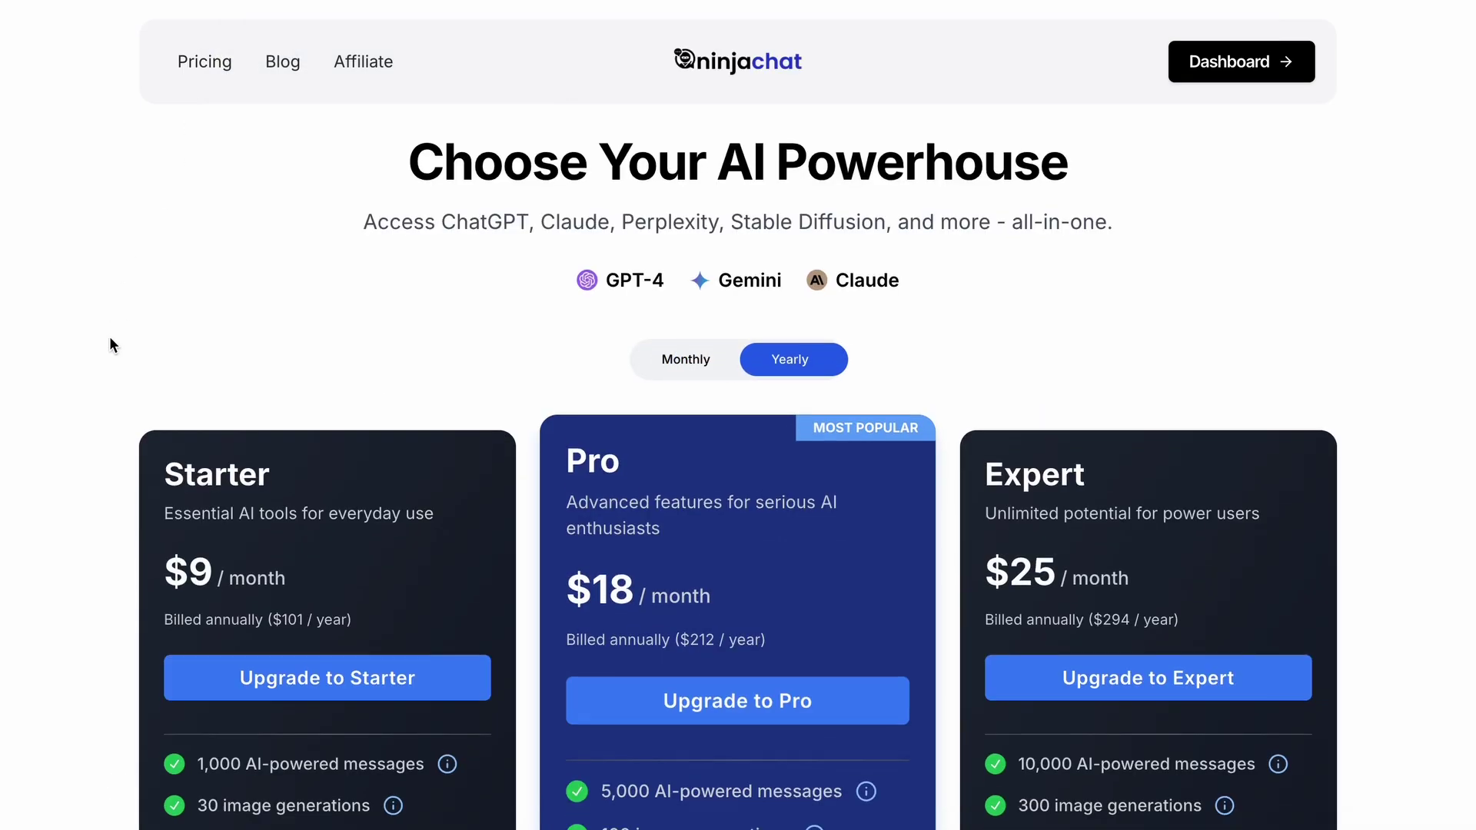
Step: Switch pricing to Monthly and highlight Starter's 1,000 messages, 30 images and 5 videos
click(659, 332)
scroll(454, 356, down, 3)
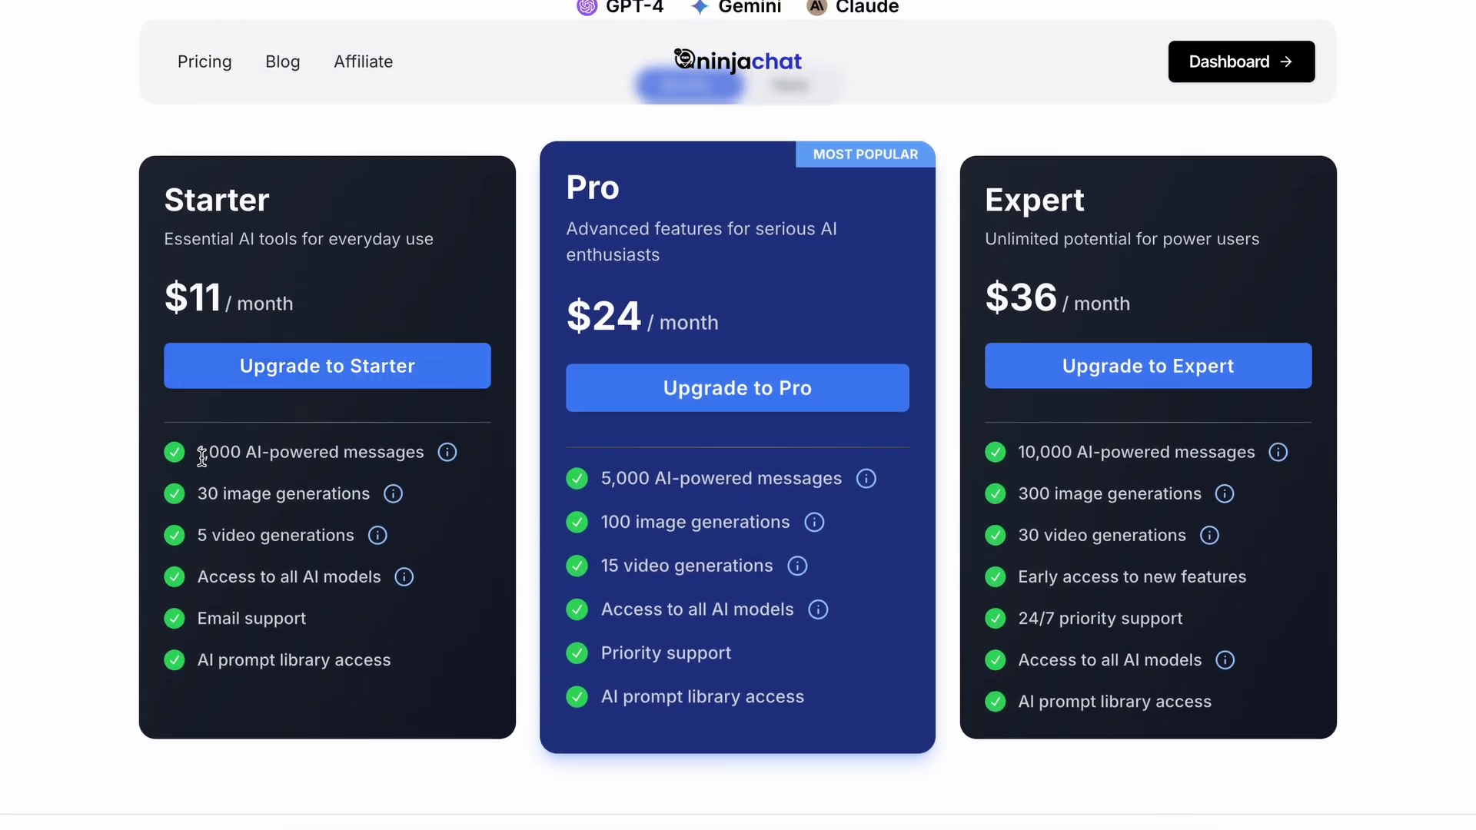
drag(204, 454, 424, 453)
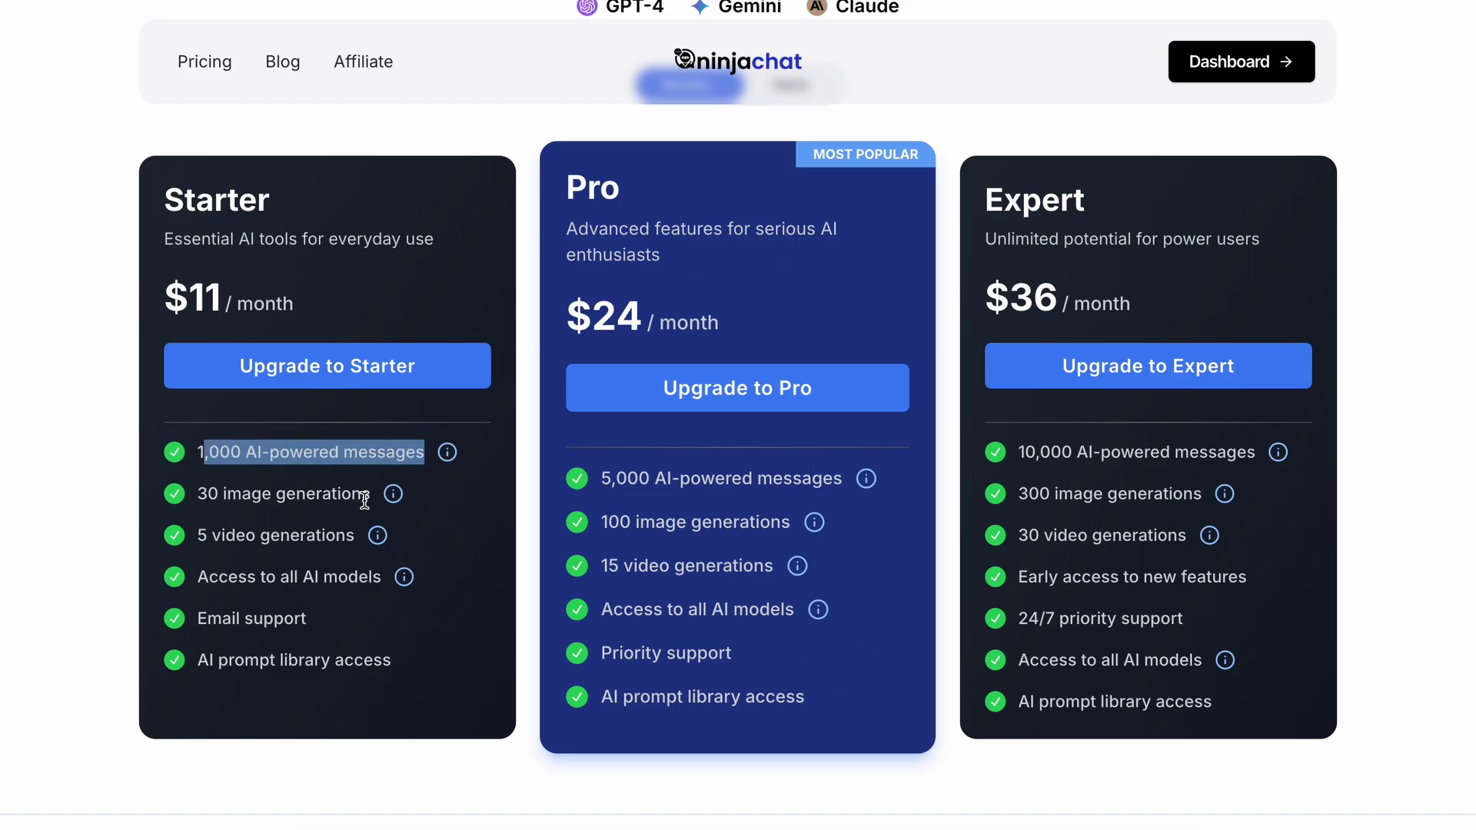
drag(363, 496, 175, 487)
click(212, 532)
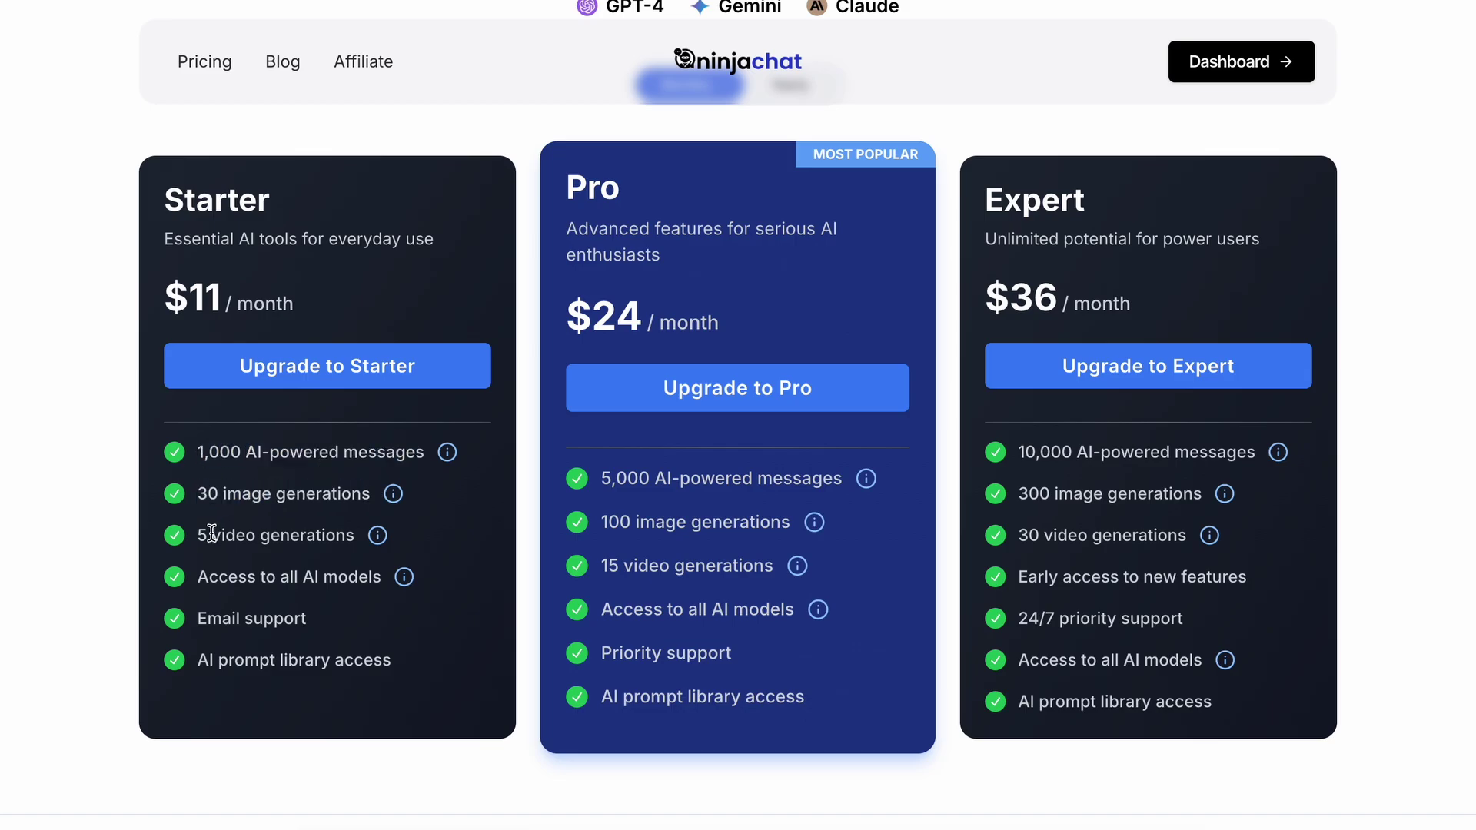
drag(200, 538, 196, 570)
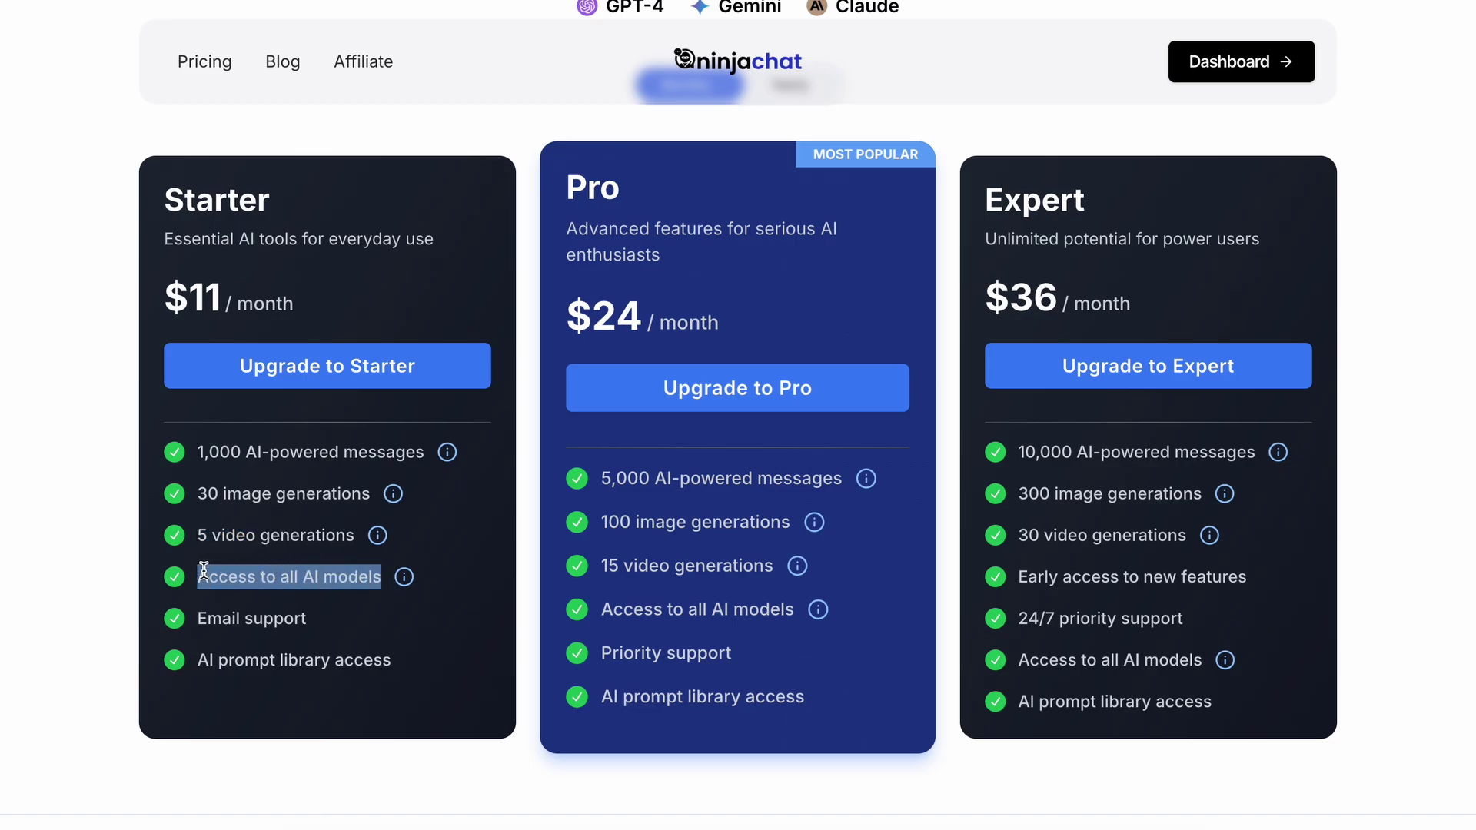
click(640, 564)
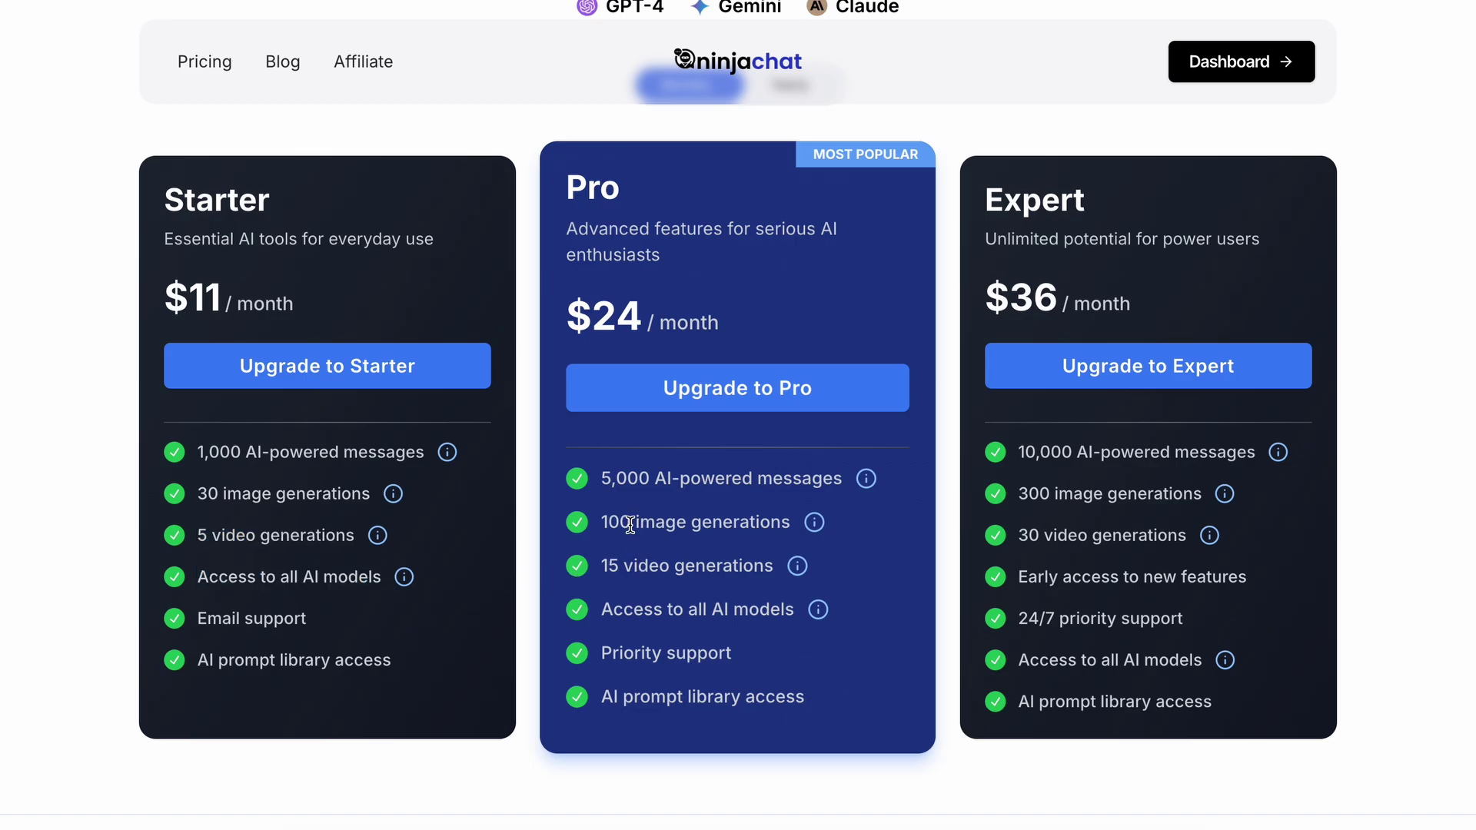
Step: Highlight the Pro plan's monthly price, 5,000 AI-powered messages and 15 video generations
drag(594, 316, 719, 320)
click(720, 320)
drag(605, 471, 598, 512)
drag(602, 564, 776, 563)
click(799, 612)
Step: Highlight Expert's monthly price, 10,000 messages, 300 images and early access, then scroll back up
drag(1001, 296, 1124, 296)
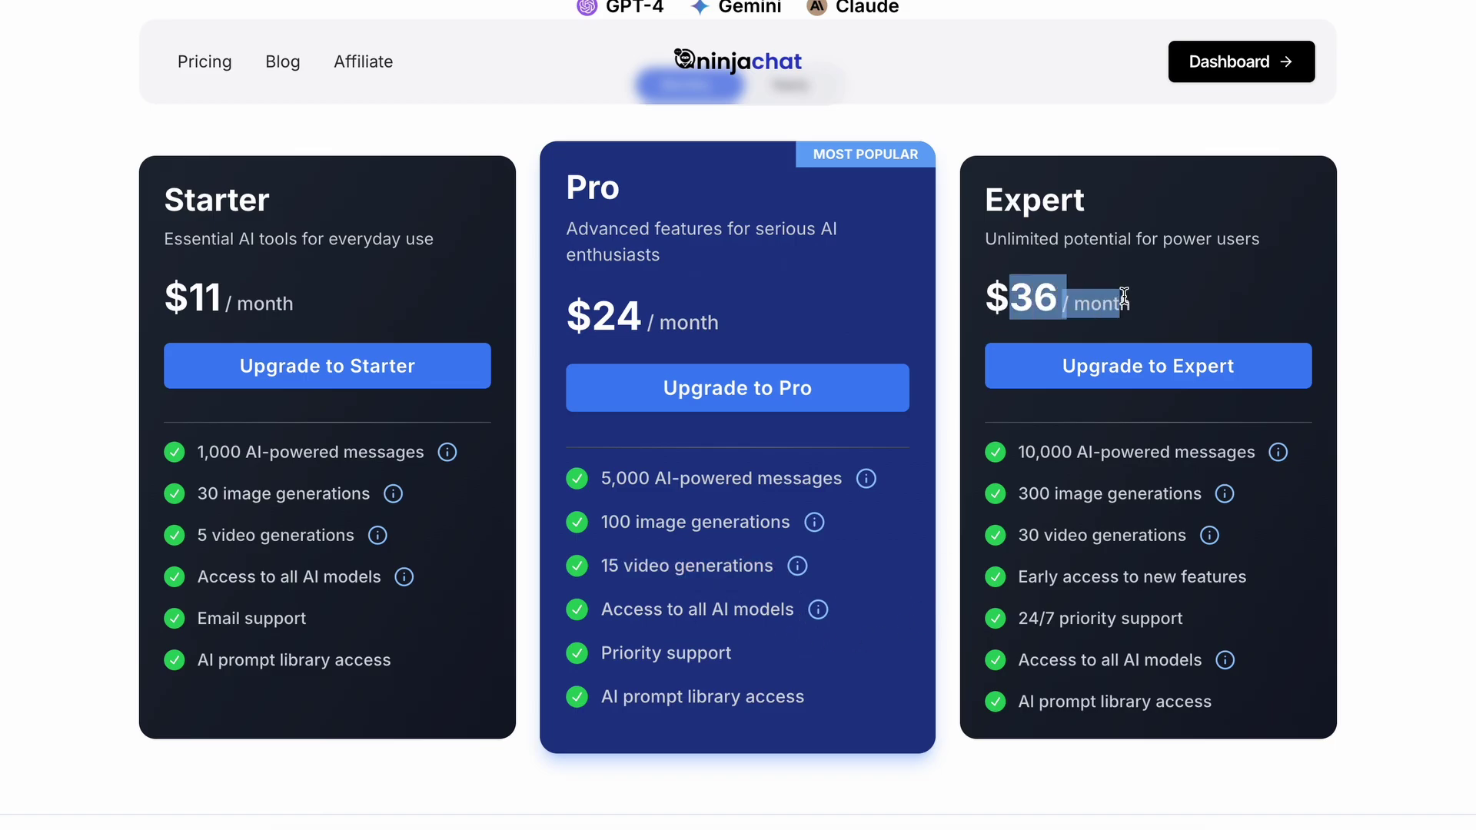
click(1163, 310)
drag(1019, 451, 1264, 453)
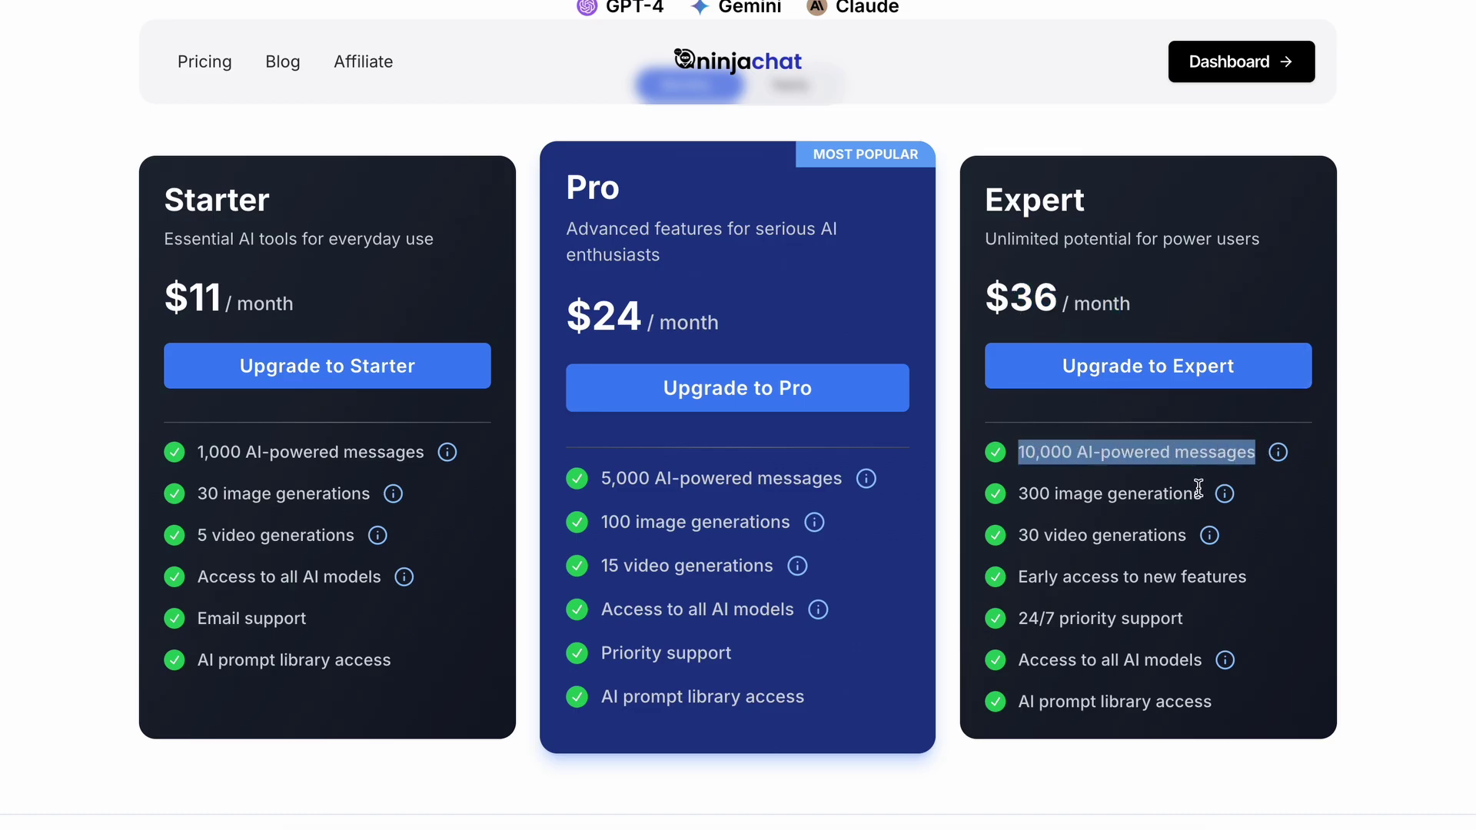
drag(1198, 492, 1191, 538)
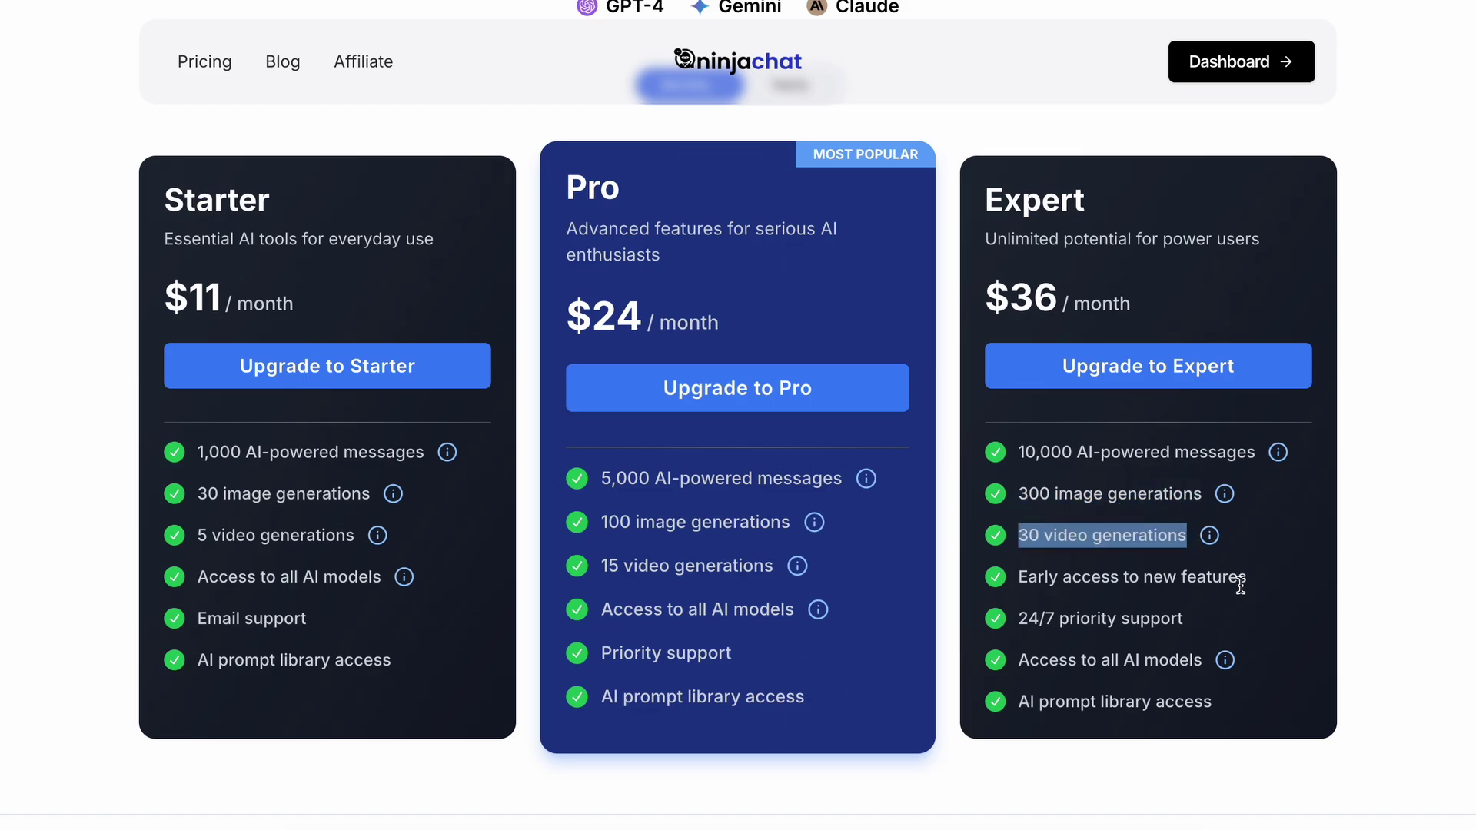
drag(1266, 577, 1092, 565)
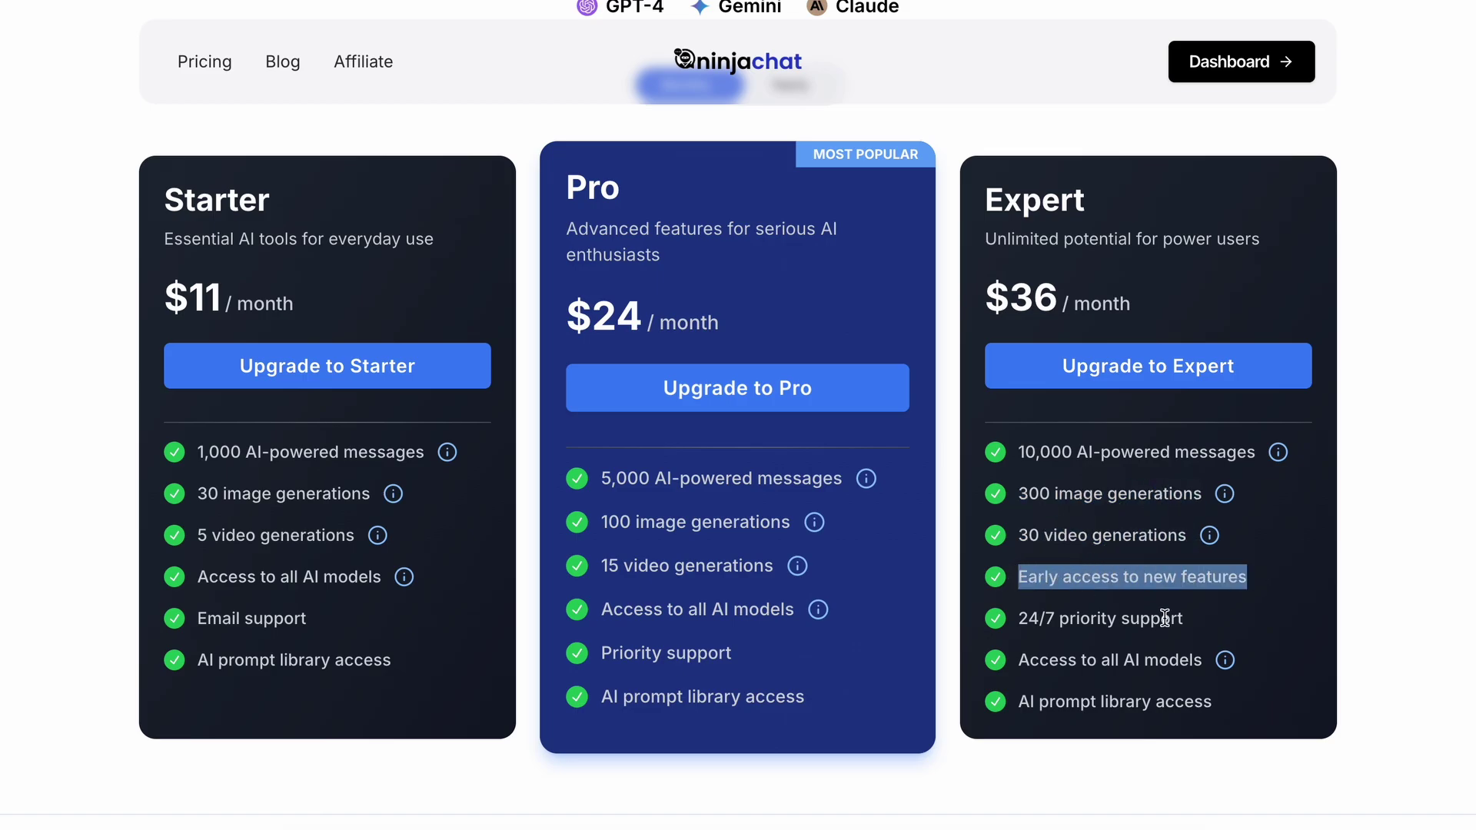
click(1213, 608)
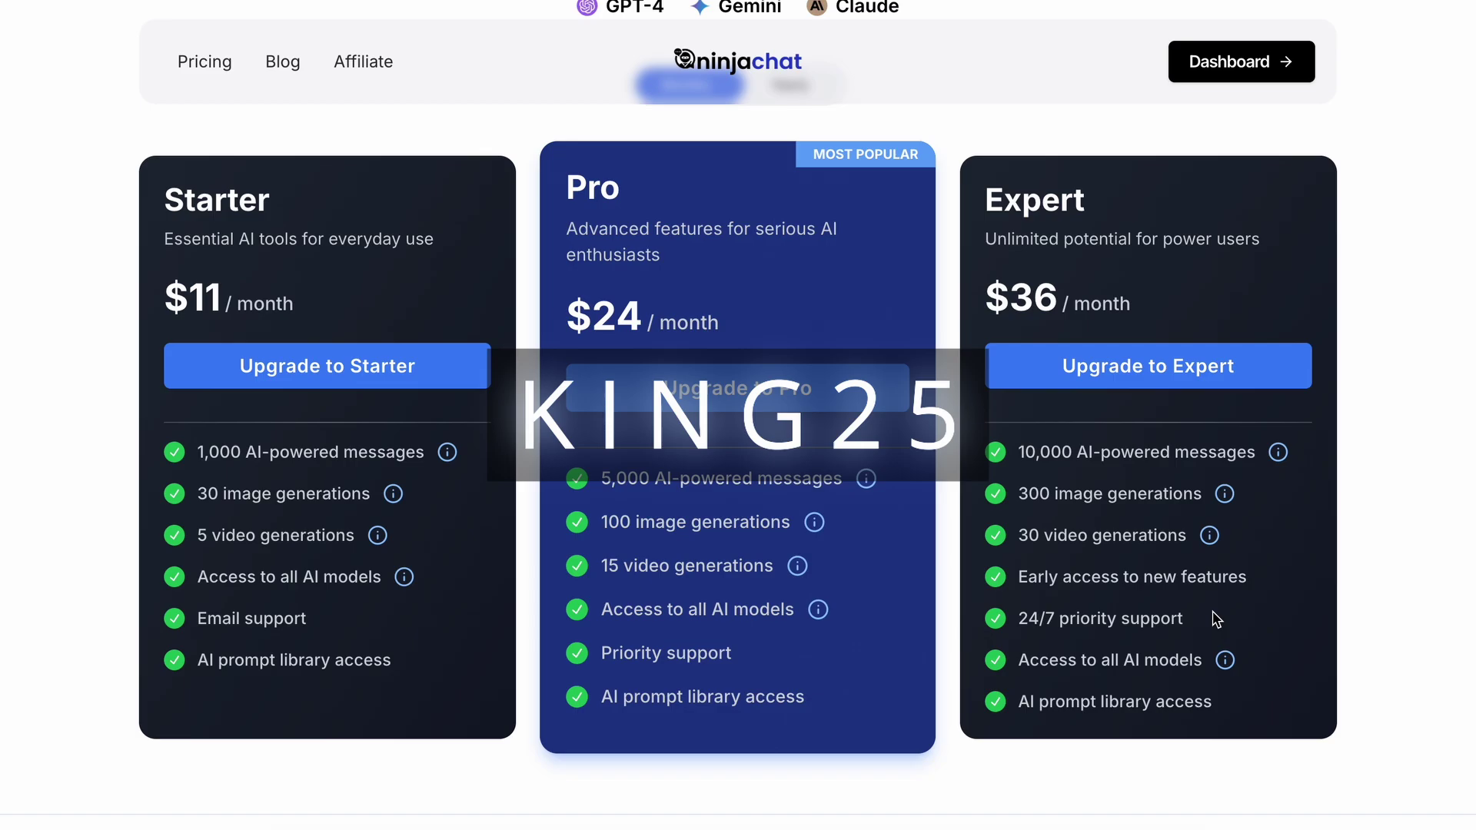
scroll(1216, 620, up, 4)
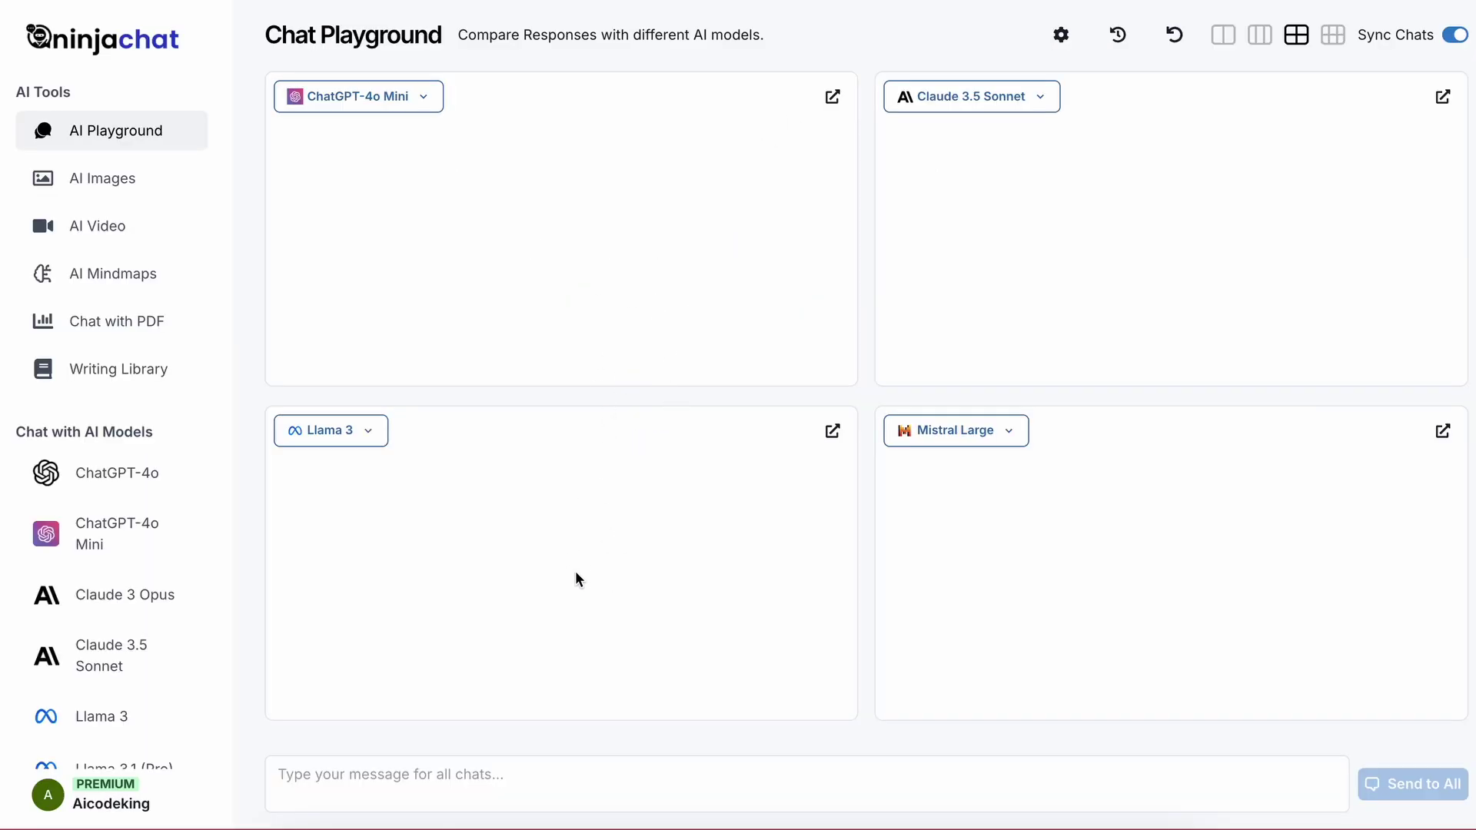
click(666, 764)
text(what year did usain bolt win his first gold medal)
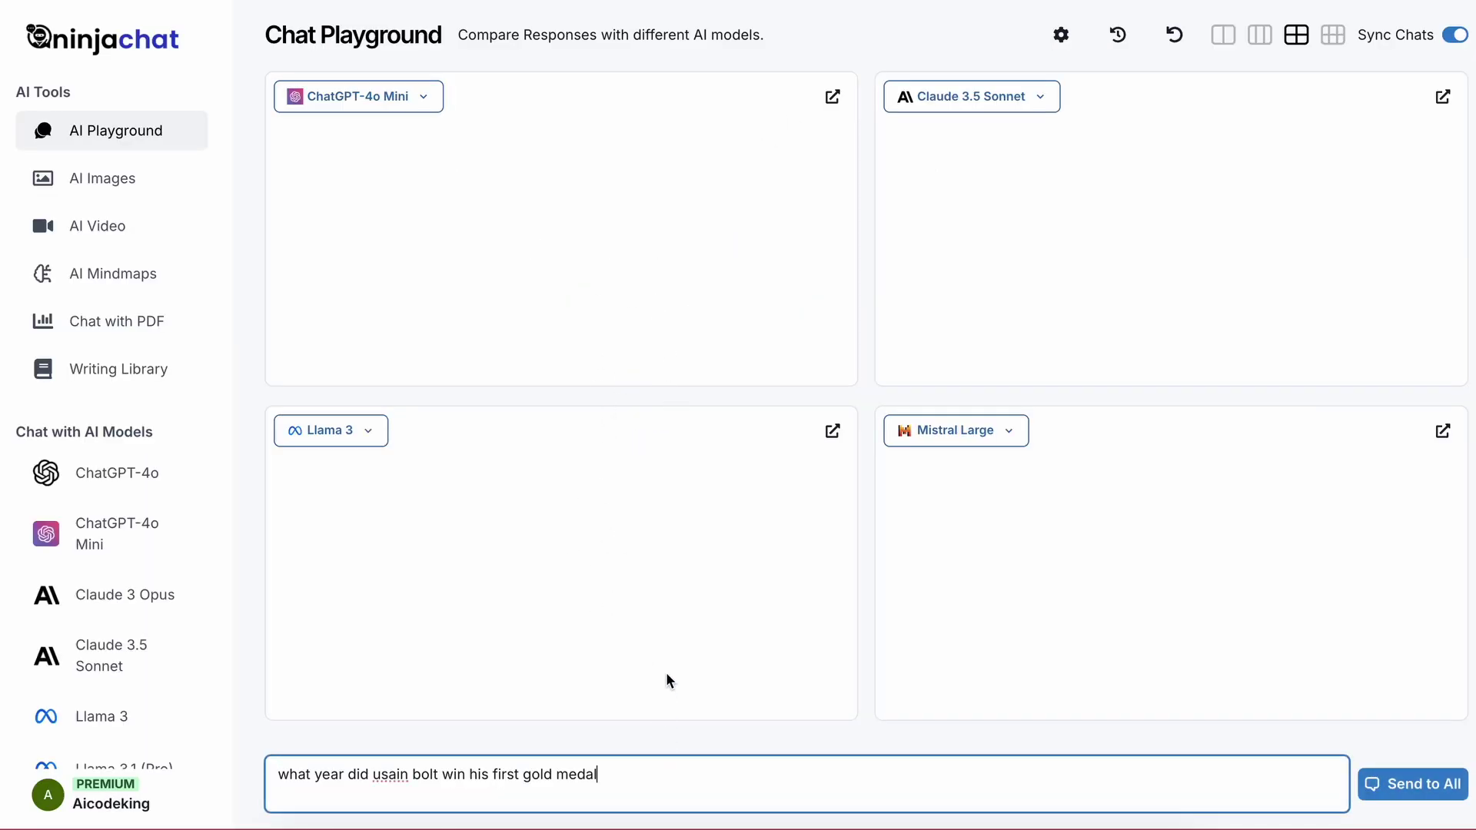
text(?)
key(Return)
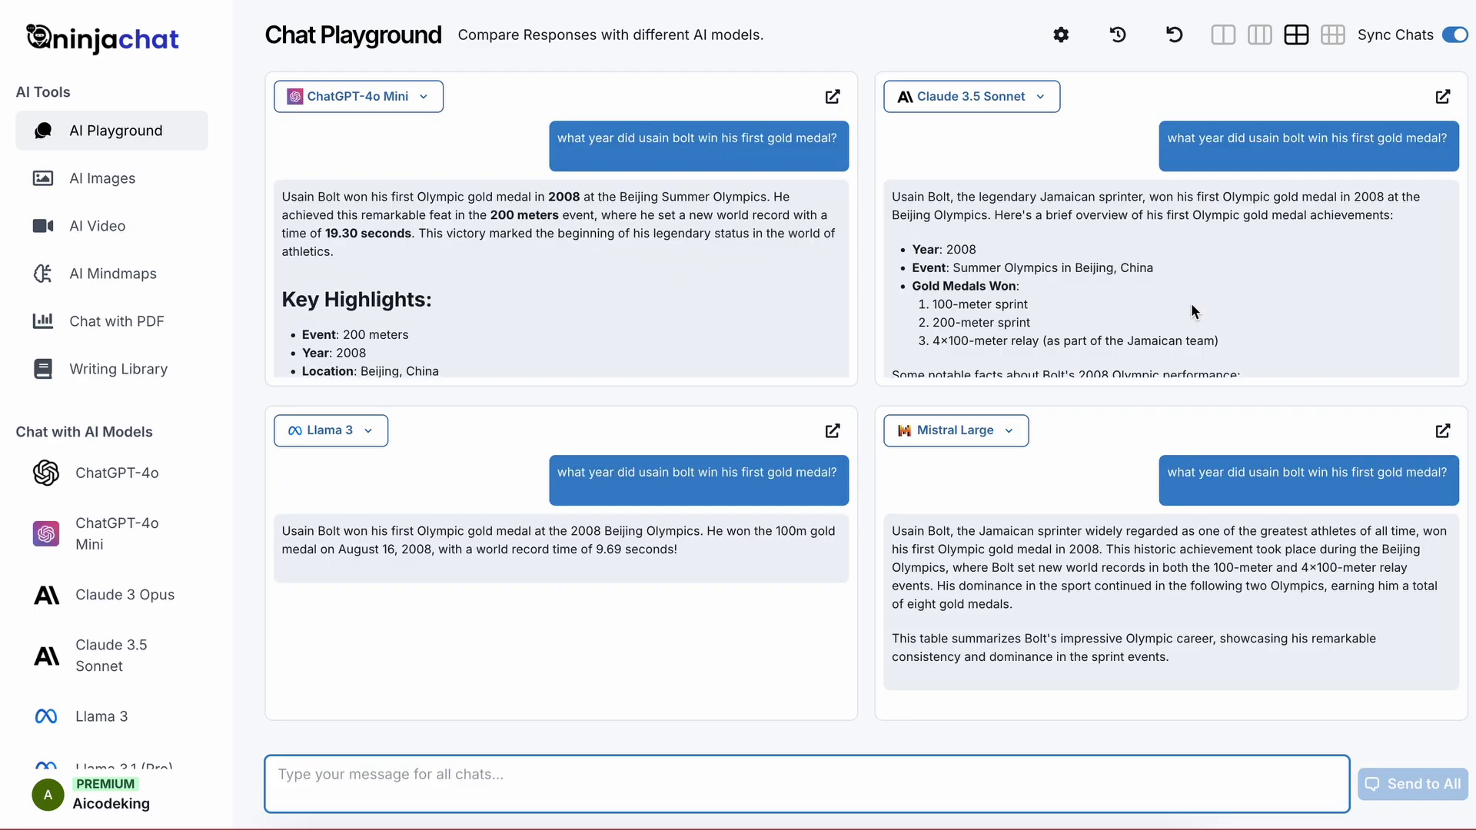
scroll(600, 274, down, 1)
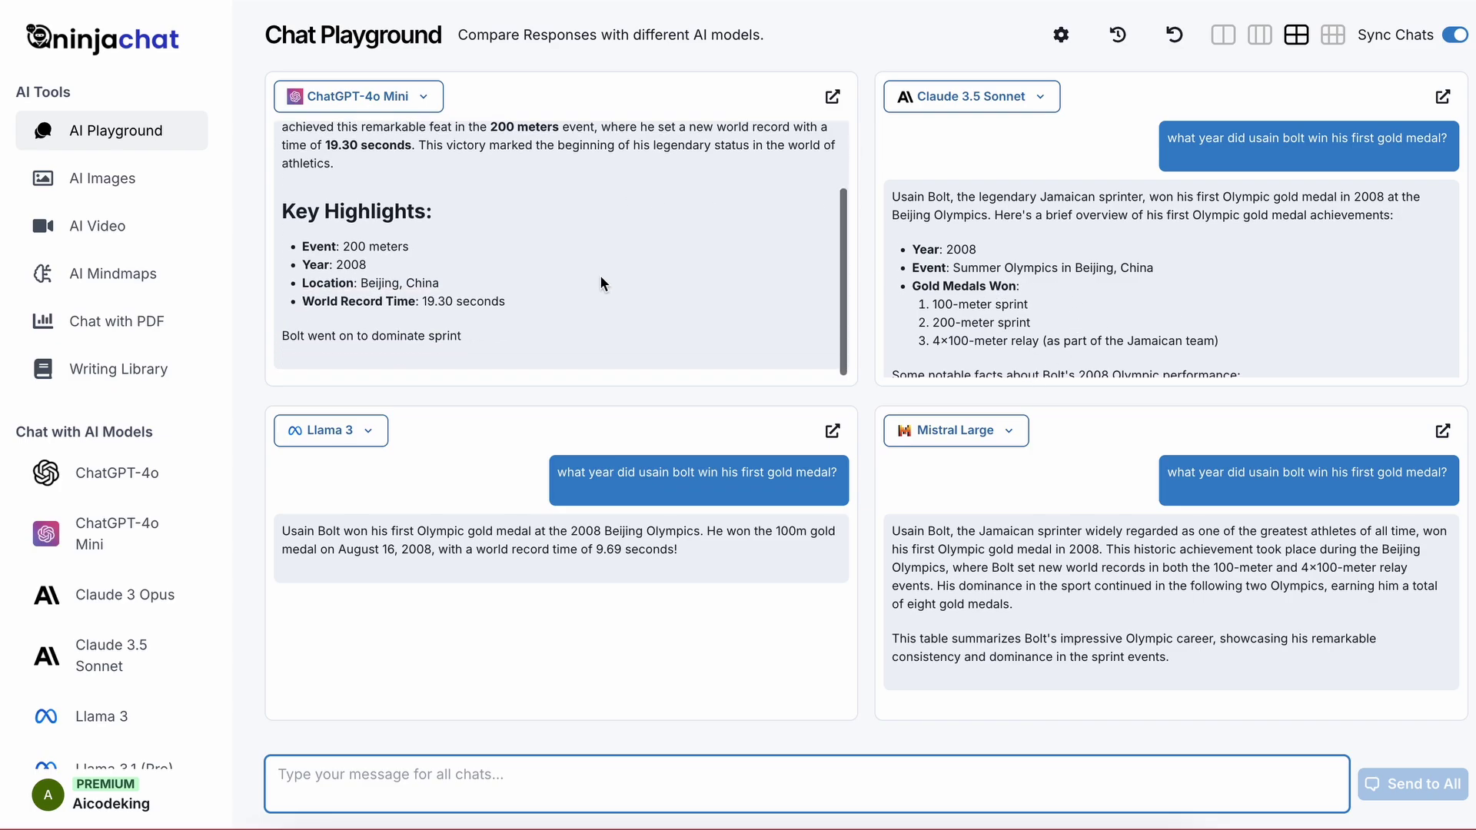
scroll(599, 275, up, 1)
scroll(949, 258, down, 3)
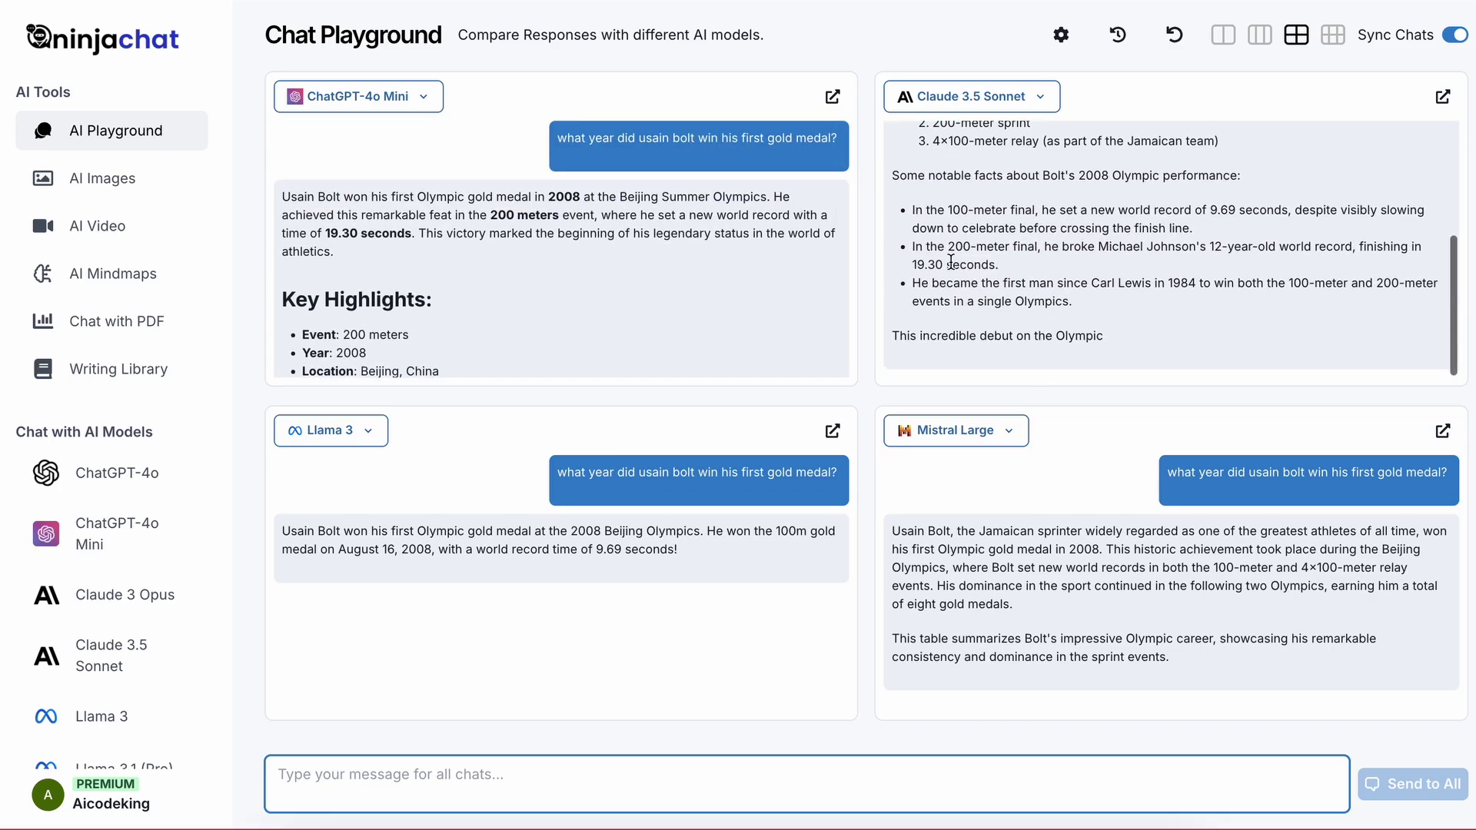
scroll(949, 257, up, 3)
scroll(994, 515, down, 1)
scroll(993, 508, up, 1)
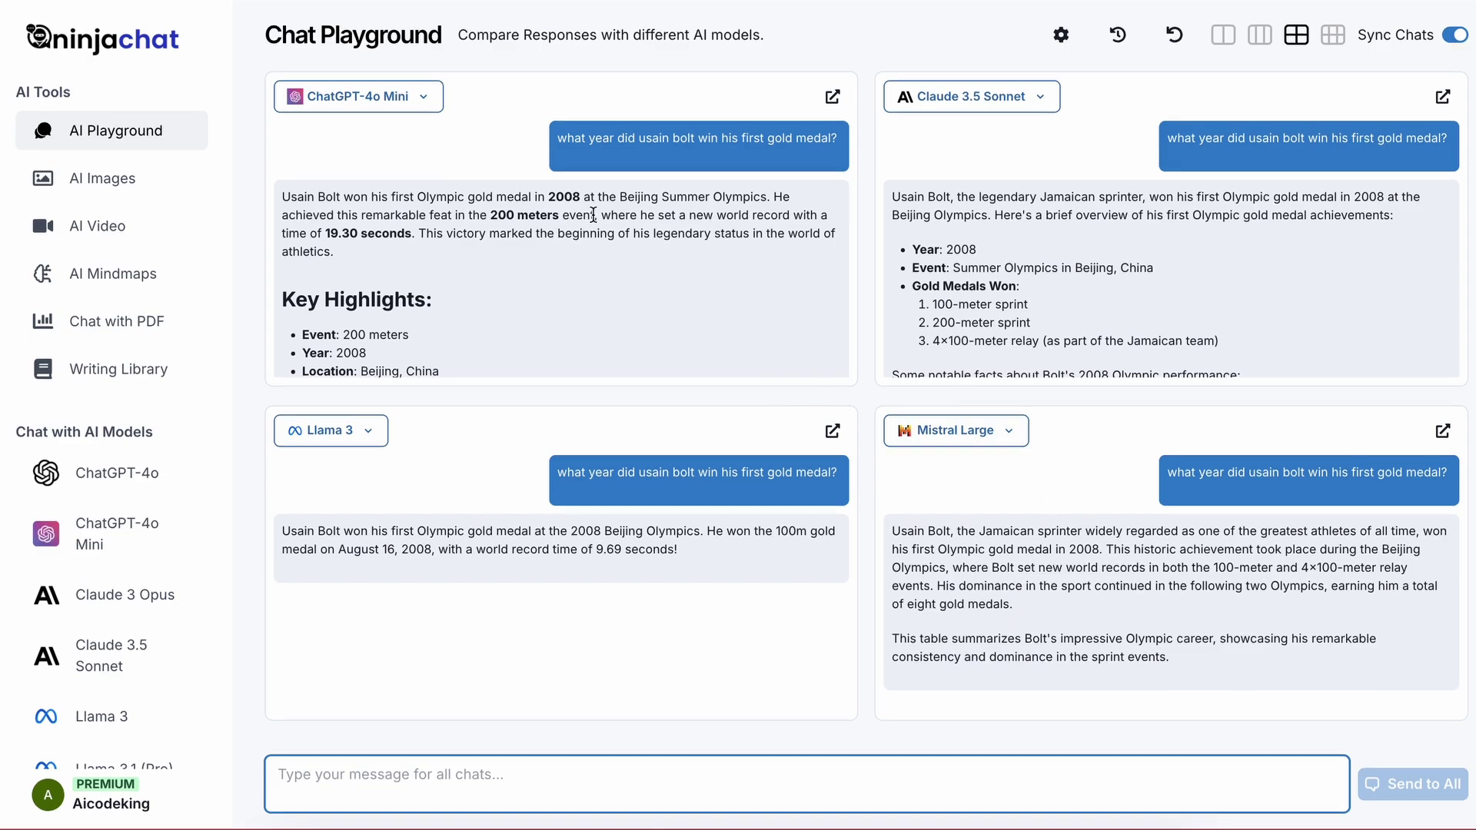
Step: Swap the first pane to Claude 3.5 Sonnet, disable Sync Chats, and ask it alone for an on-camera outfit
click(399, 97)
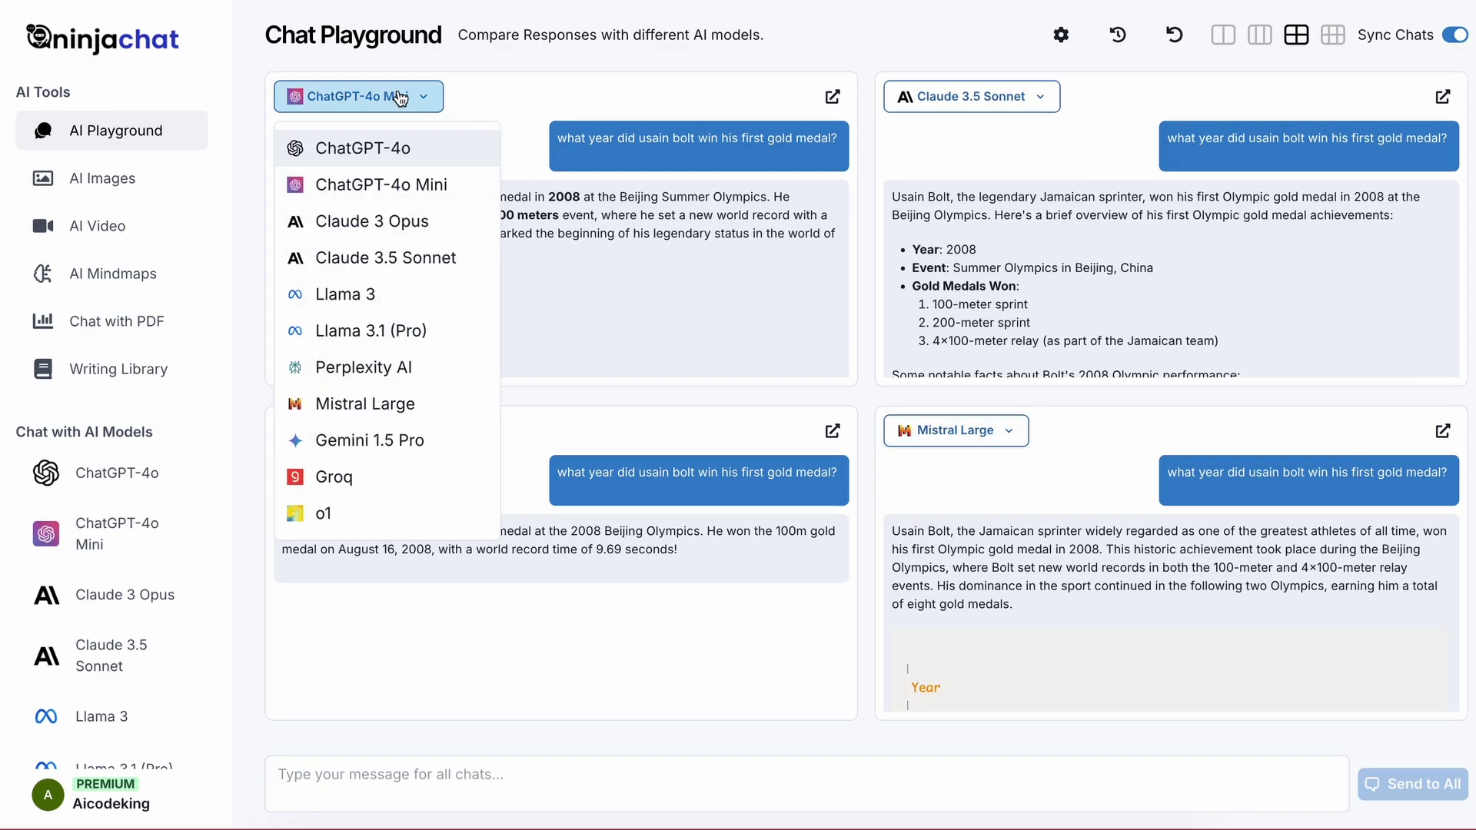
click(425, 256)
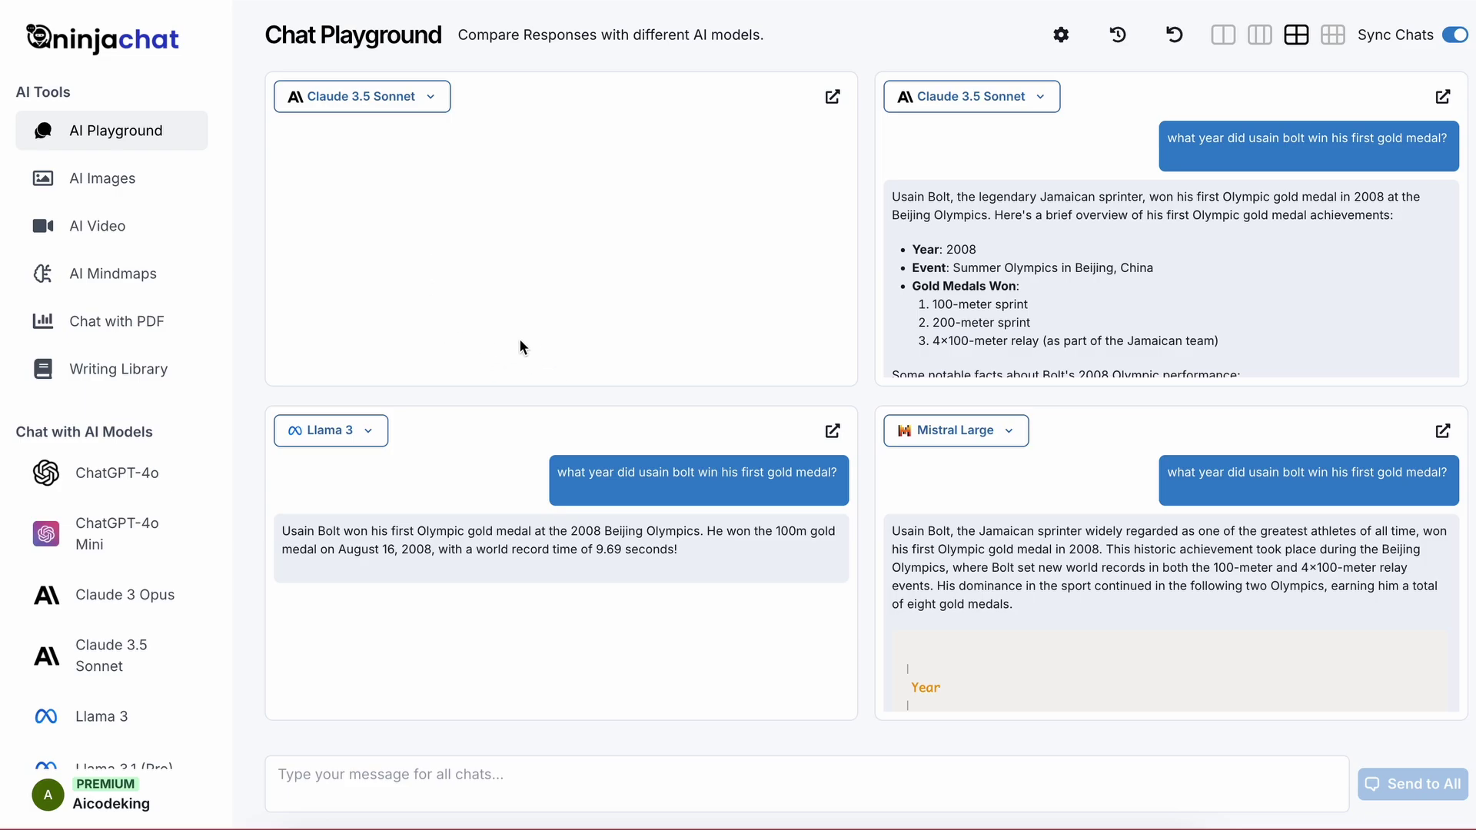
click(1456, 34)
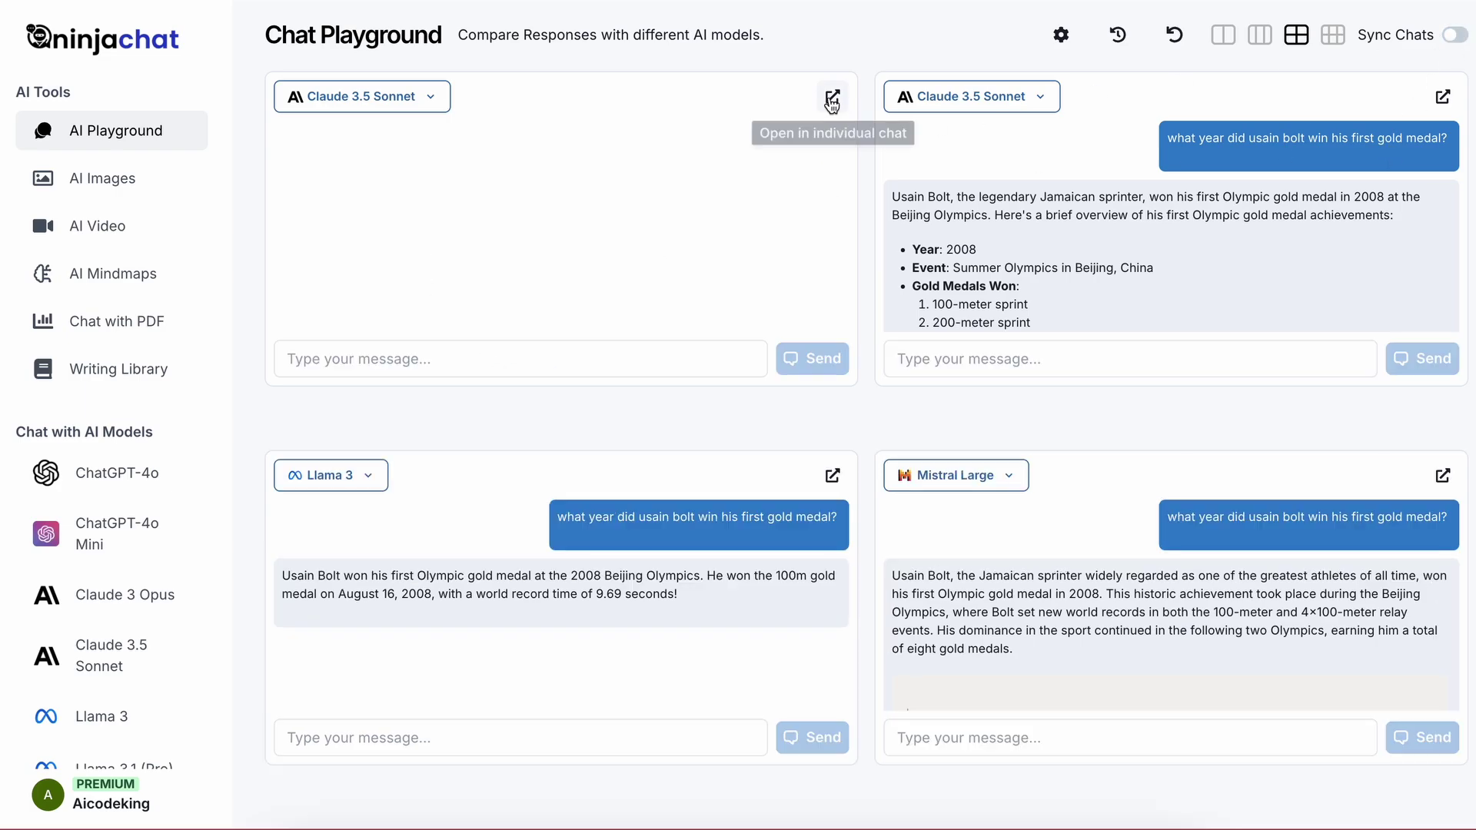
click(833, 102)
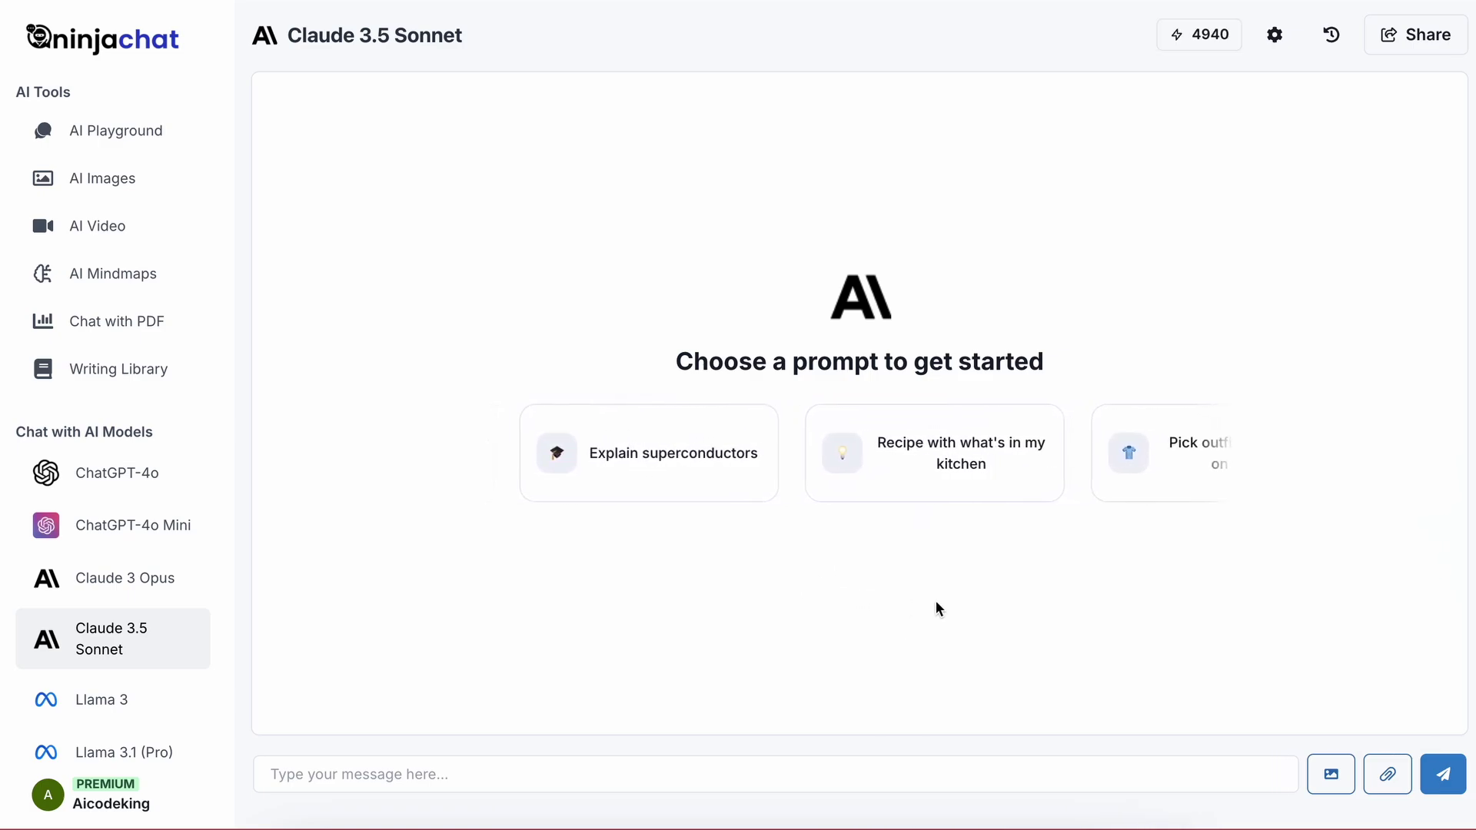
click(1087, 484)
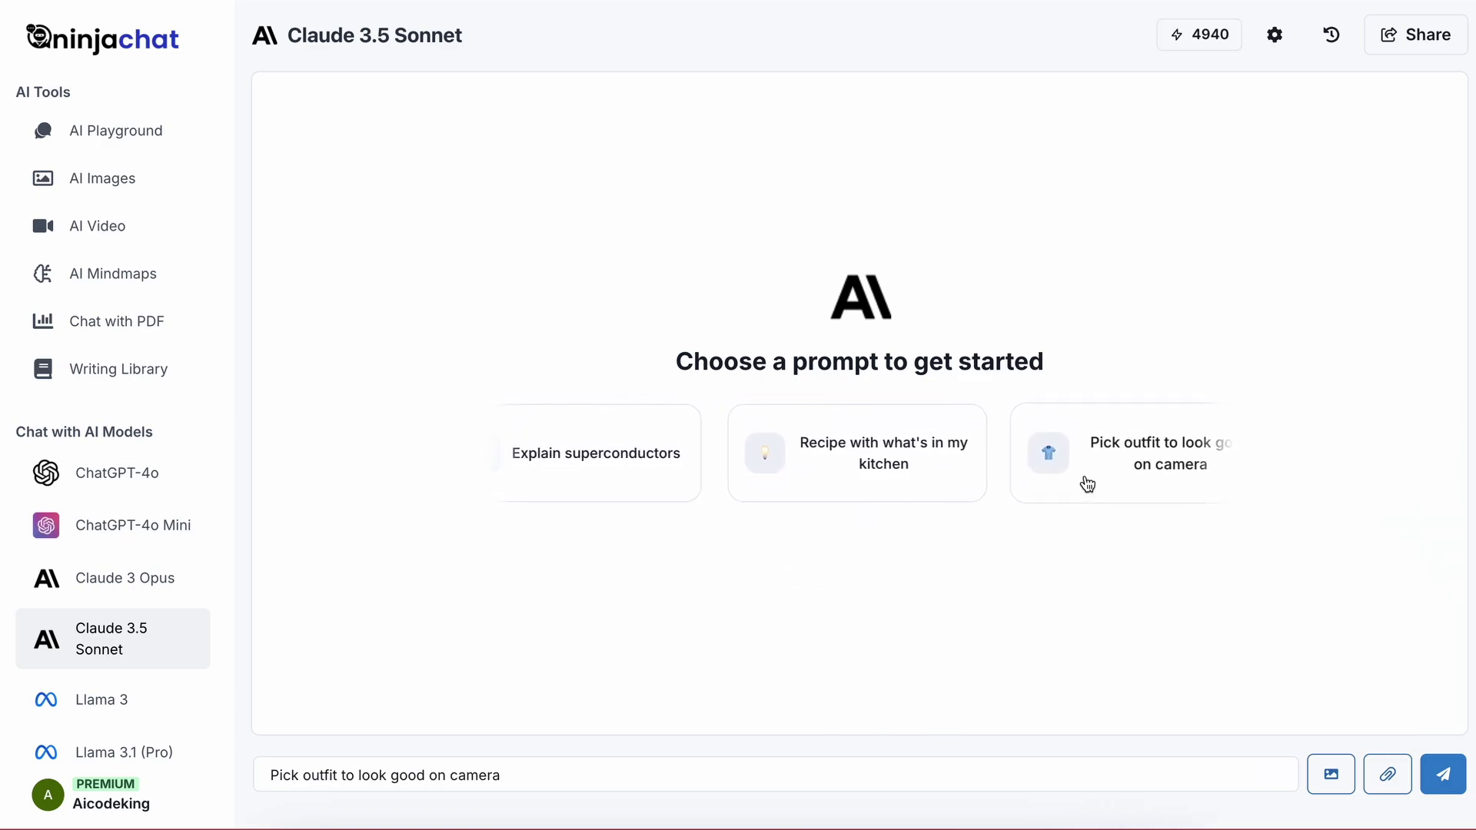
click(1435, 774)
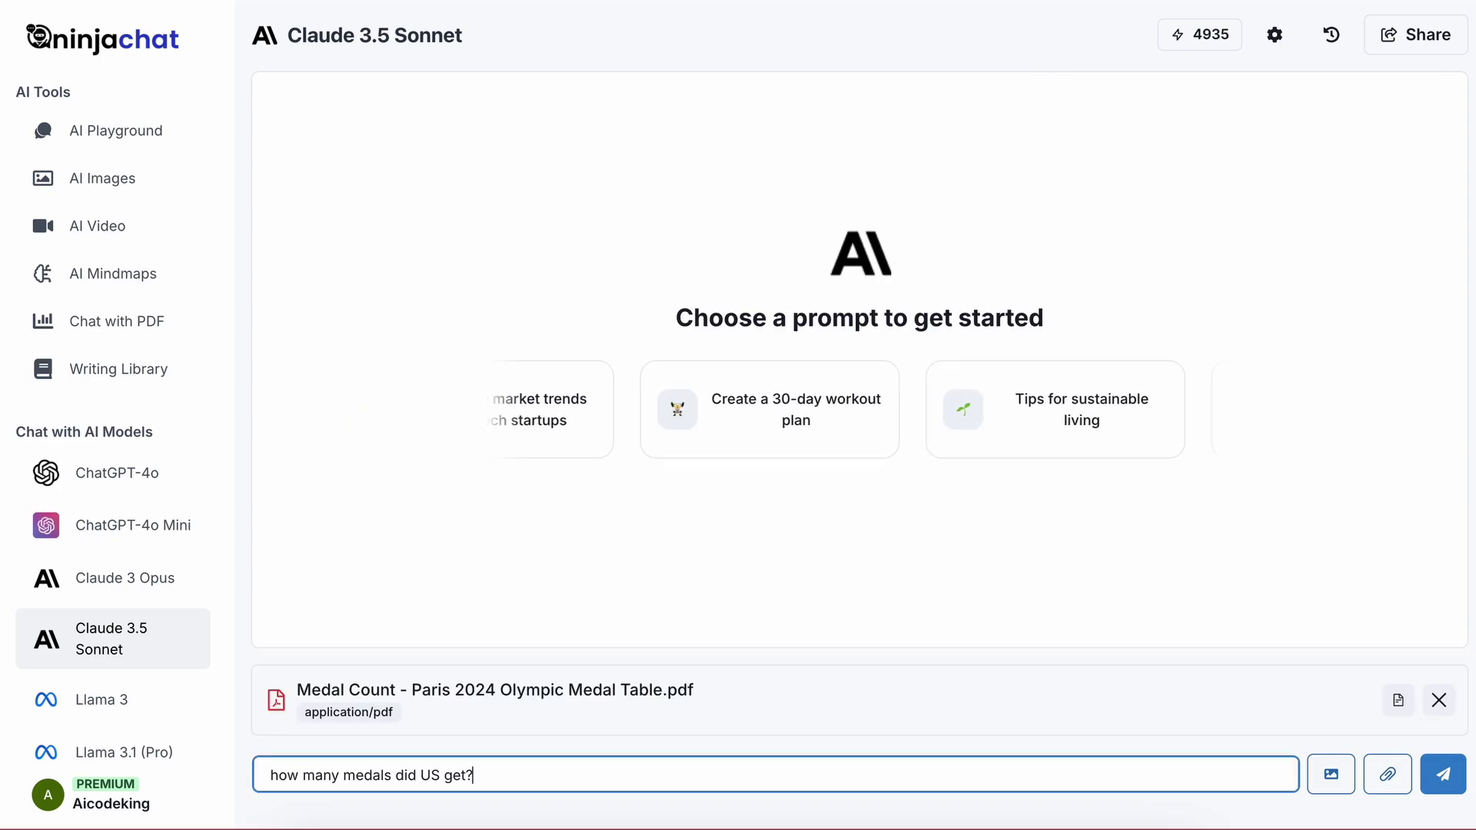
Step: Ask Claude 'how many medals did US get?' about the attached Paris 2024 medal table PDF
key(Return)
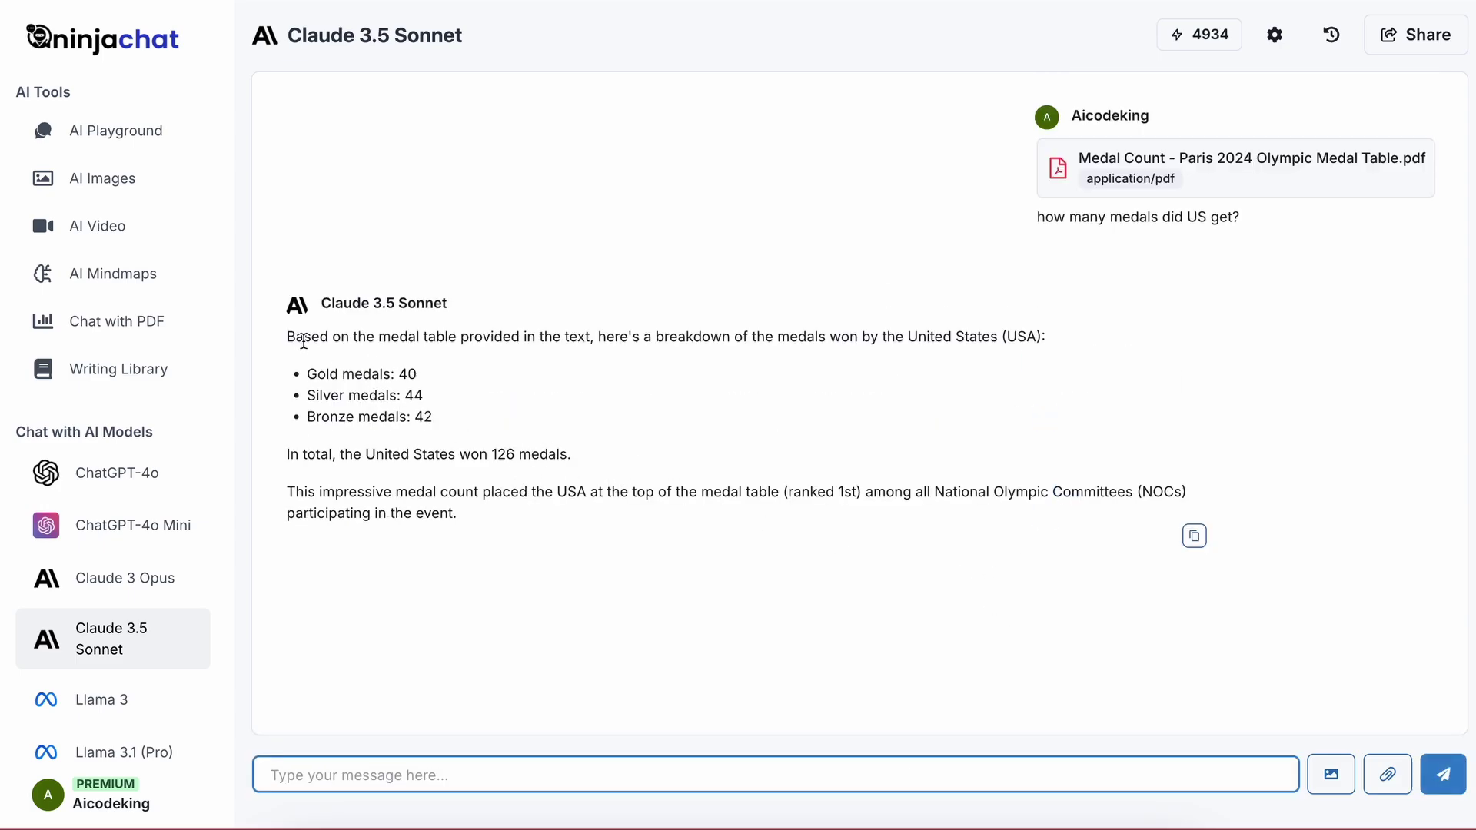
drag(288, 340, 612, 509)
click(612, 509)
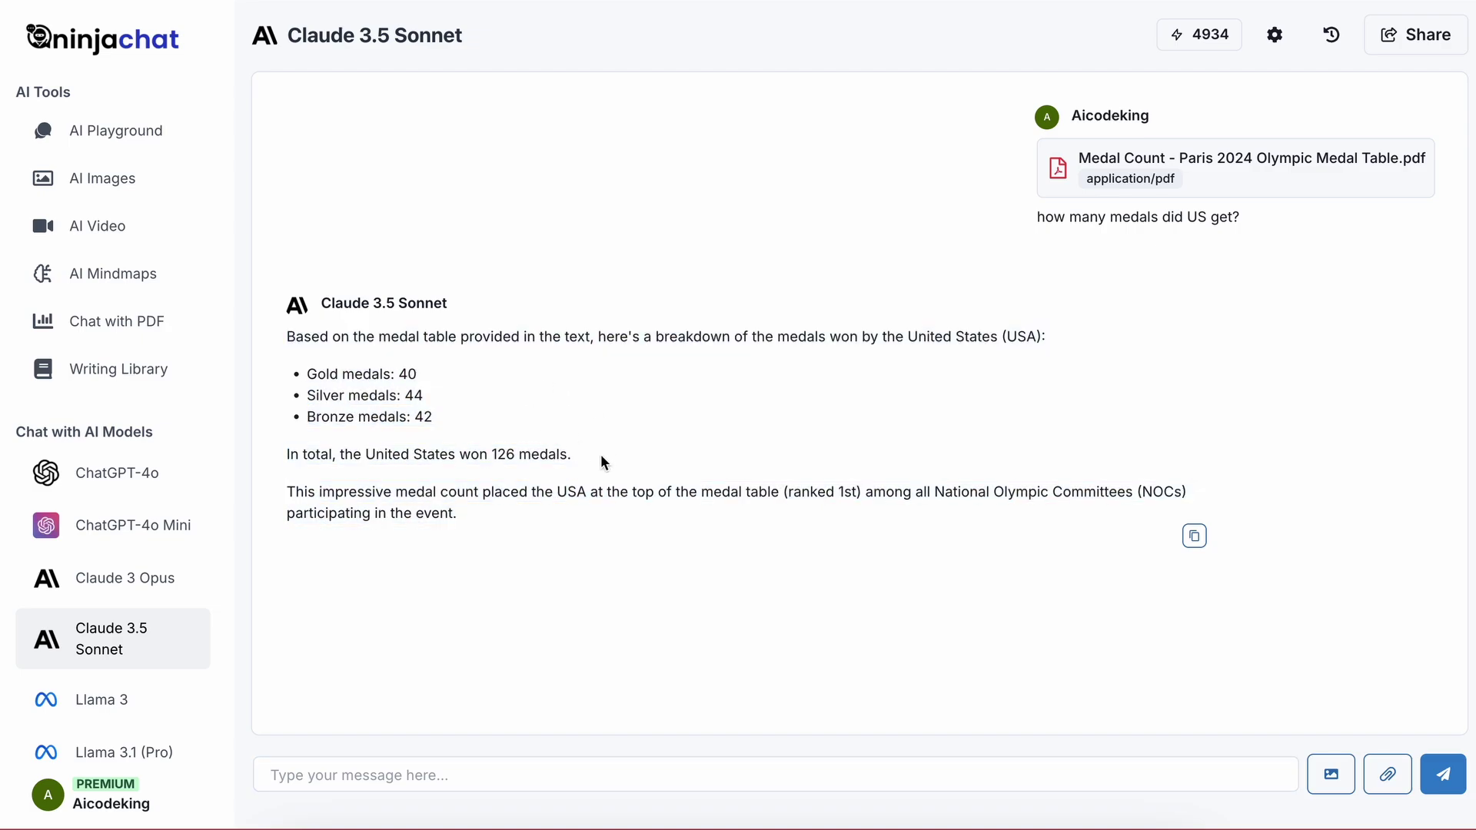
Step: Open AI Images, pick the Flux Dev model and set the aspect ratio to 16:9 Widescreen
click(119, 184)
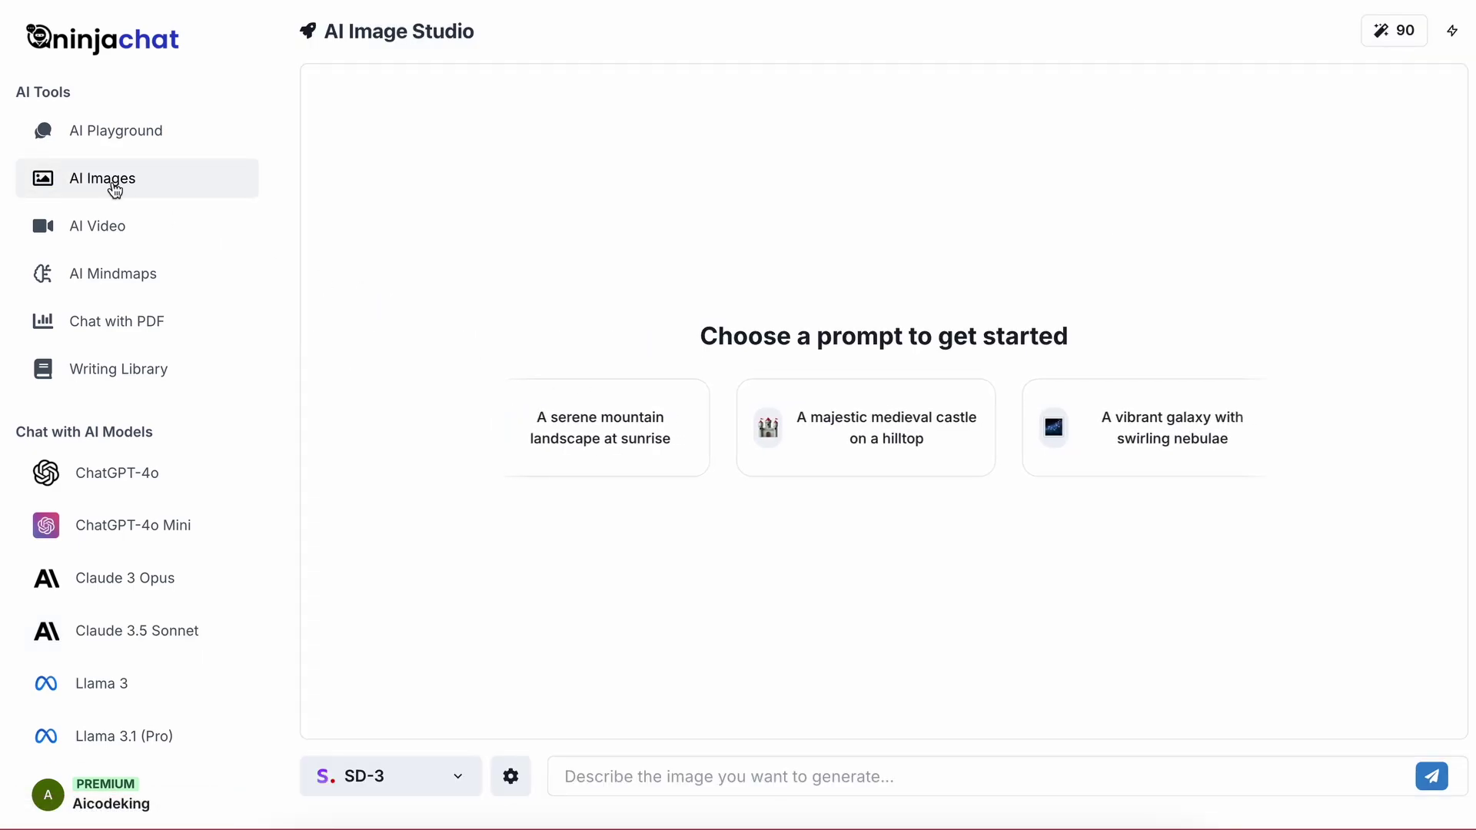
click(458, 776)
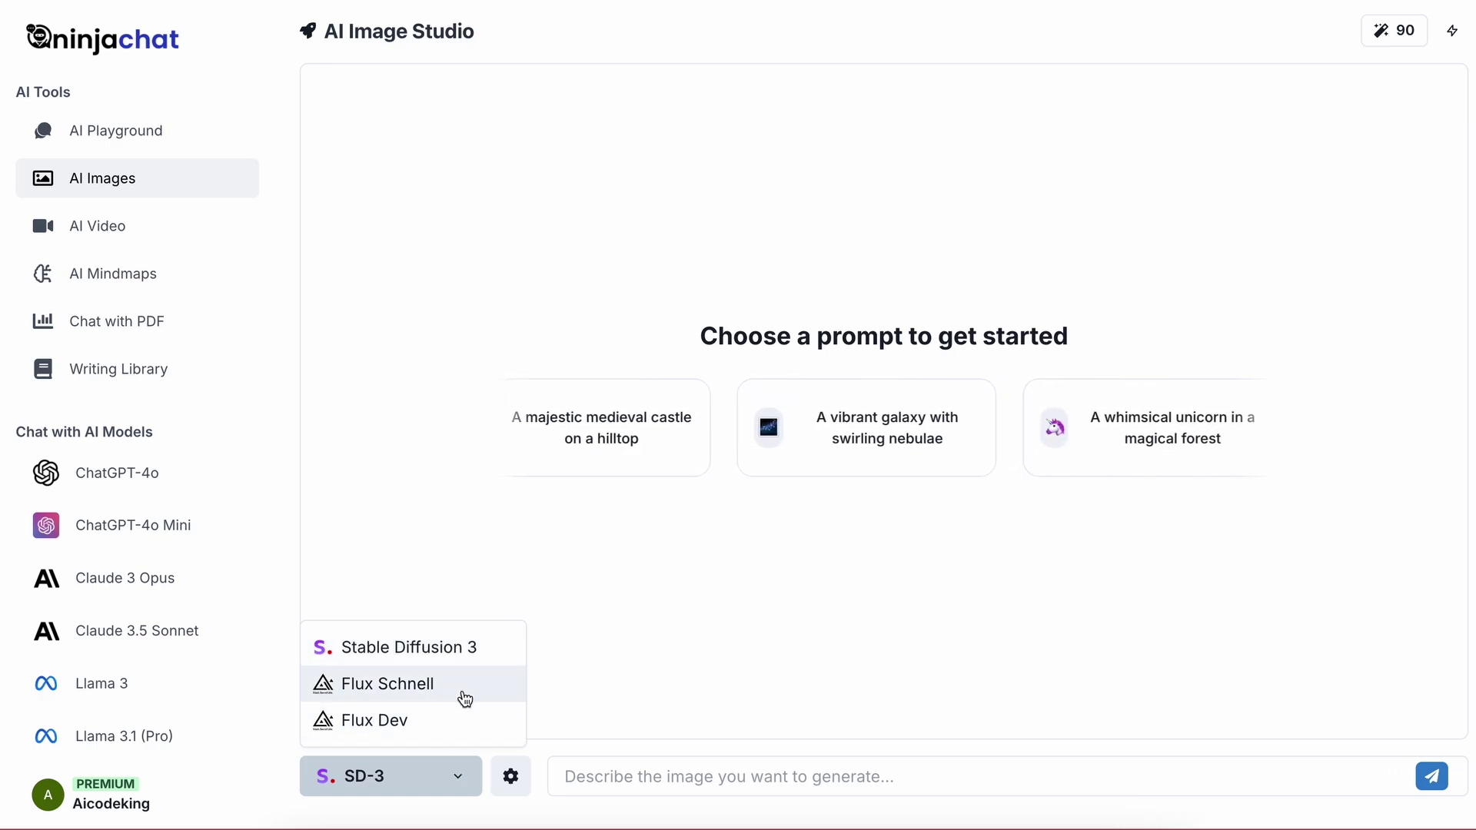
click(459, 722)
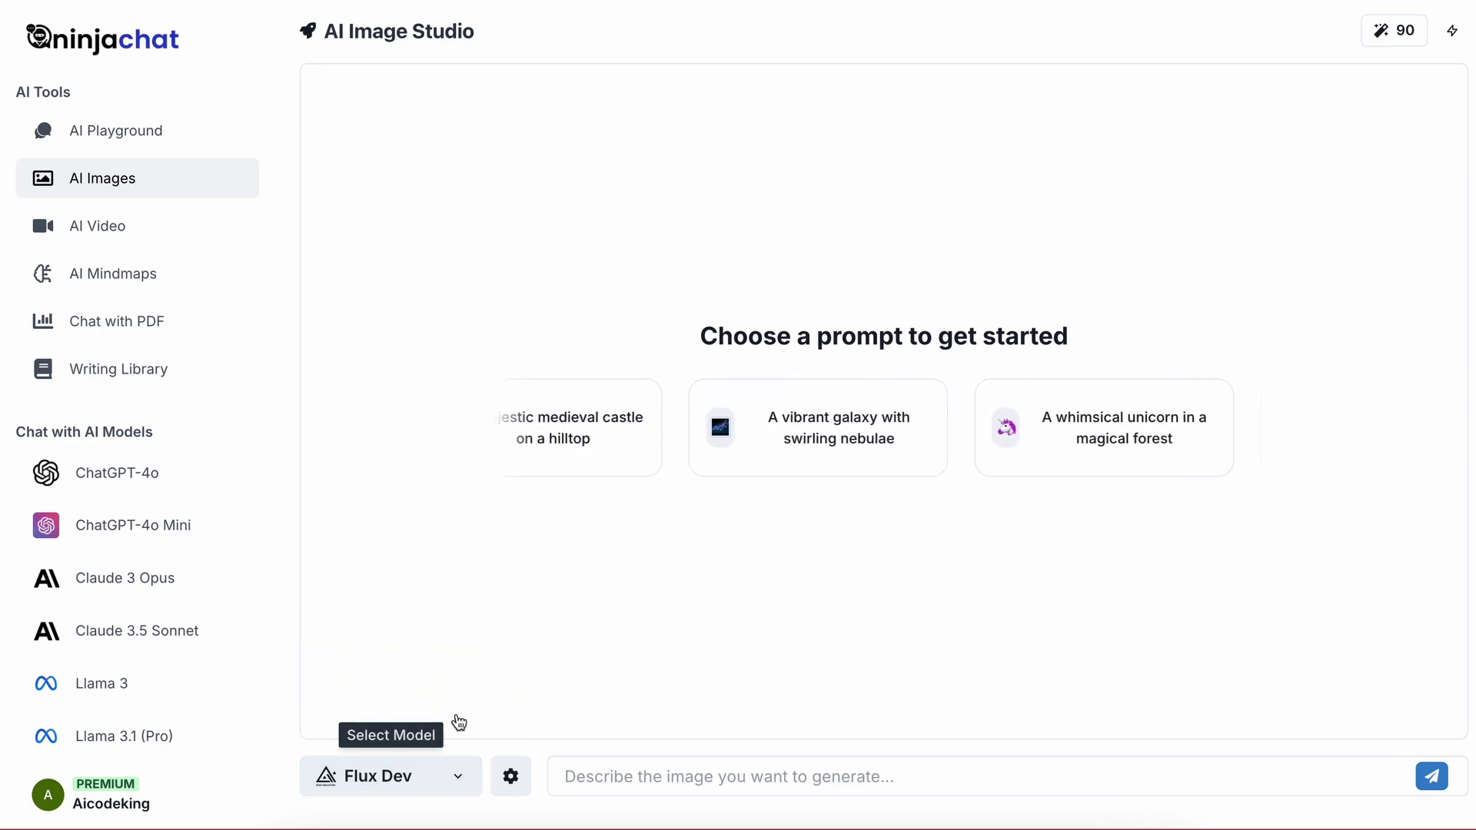
click(510, 778)
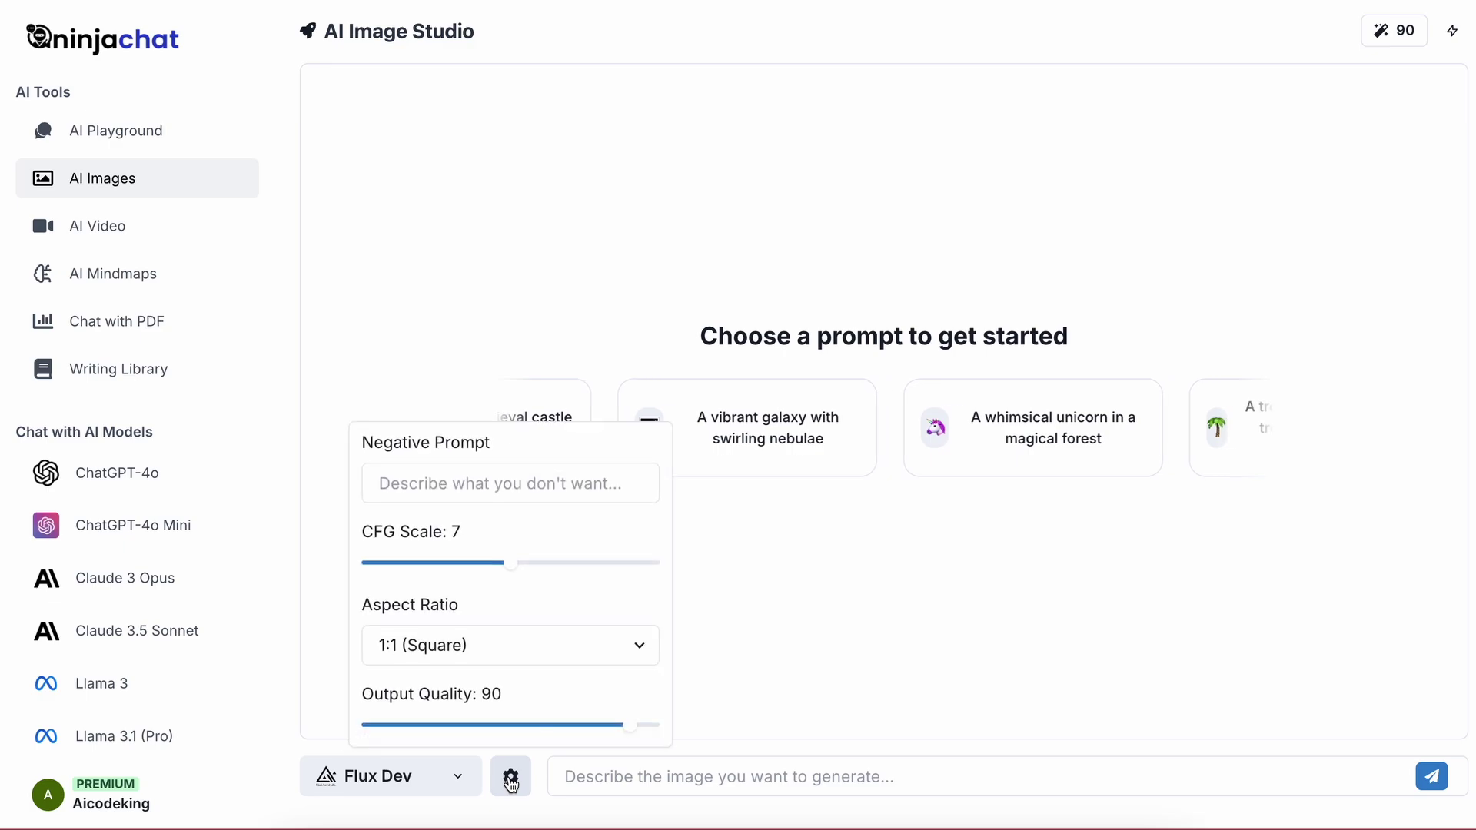
click(482, 644)
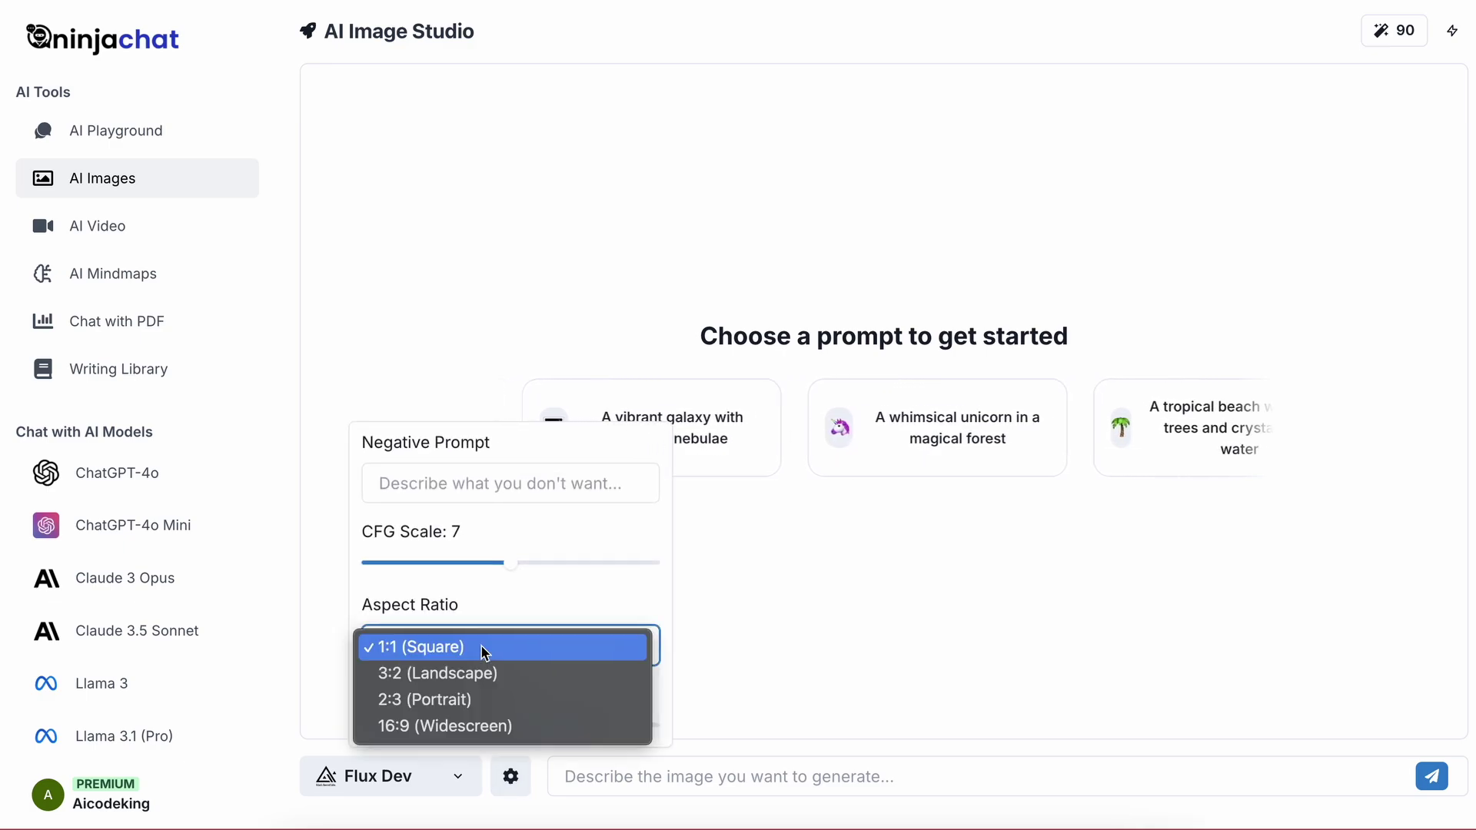
click(513, 726)
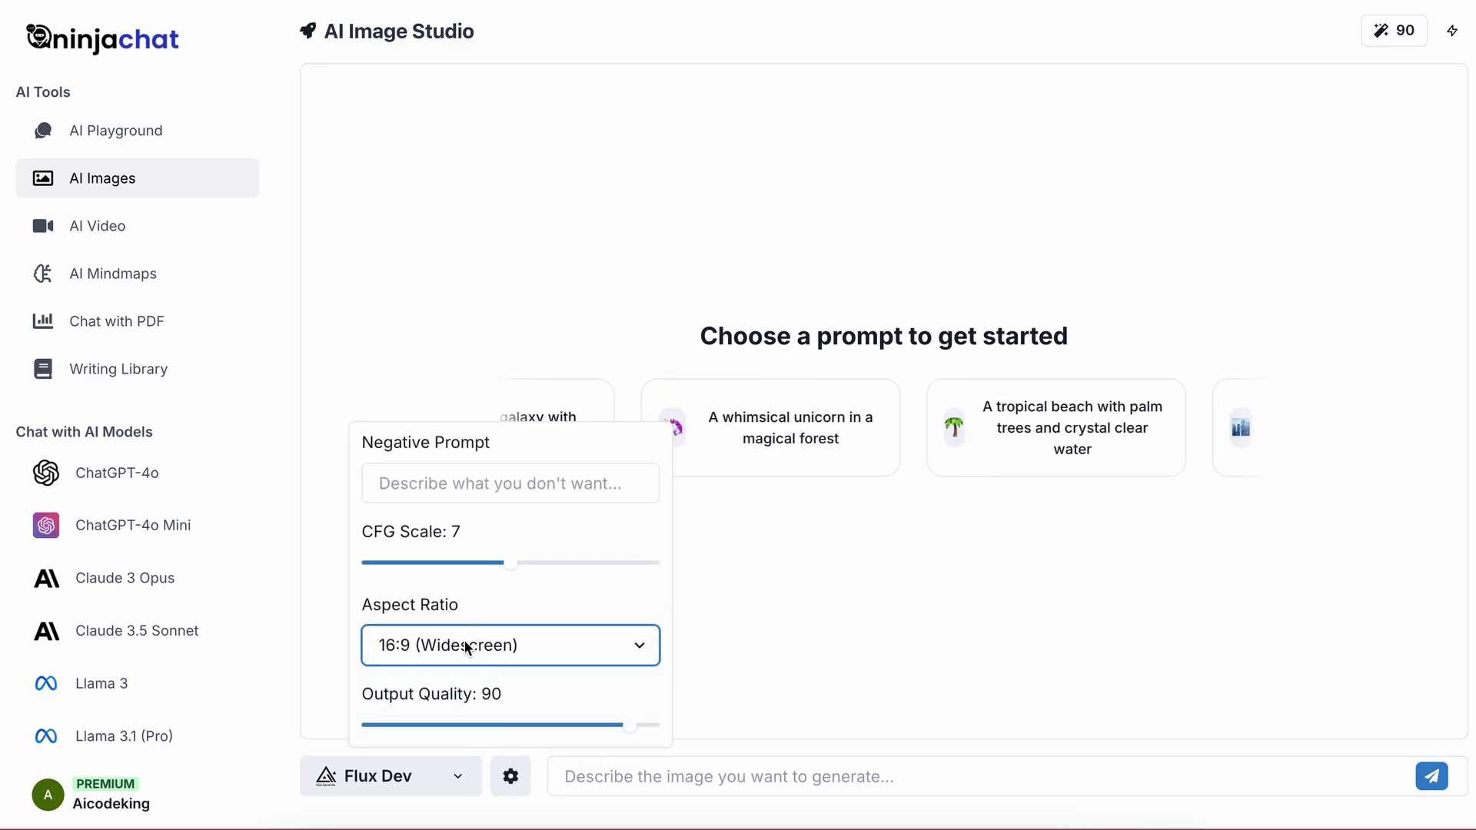
click(801, 699)
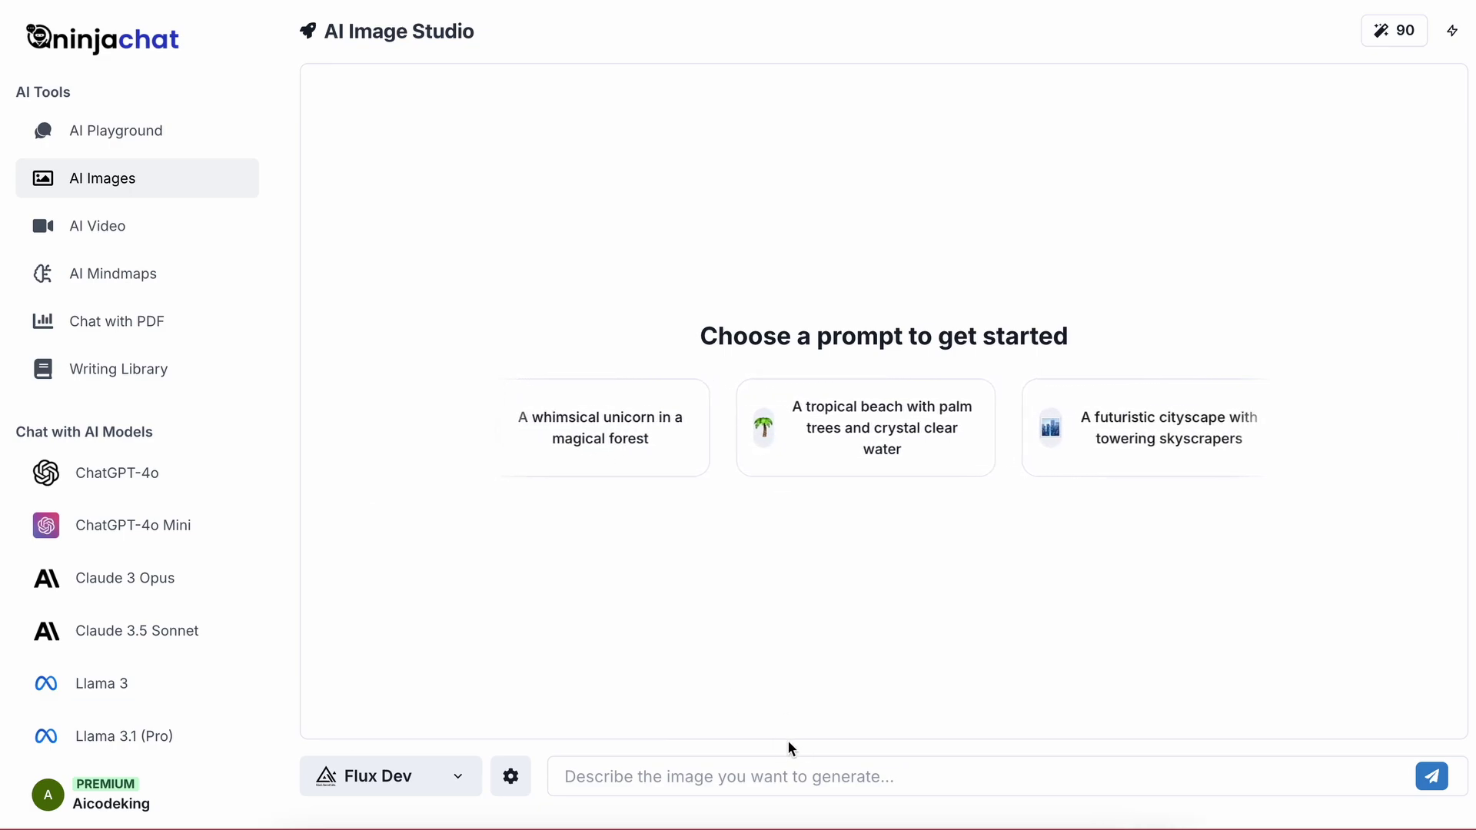
Step: Generate an image from 'A rocket with a text "King" launch from a launchpad, realistic, cinematic'
click(760, 771)
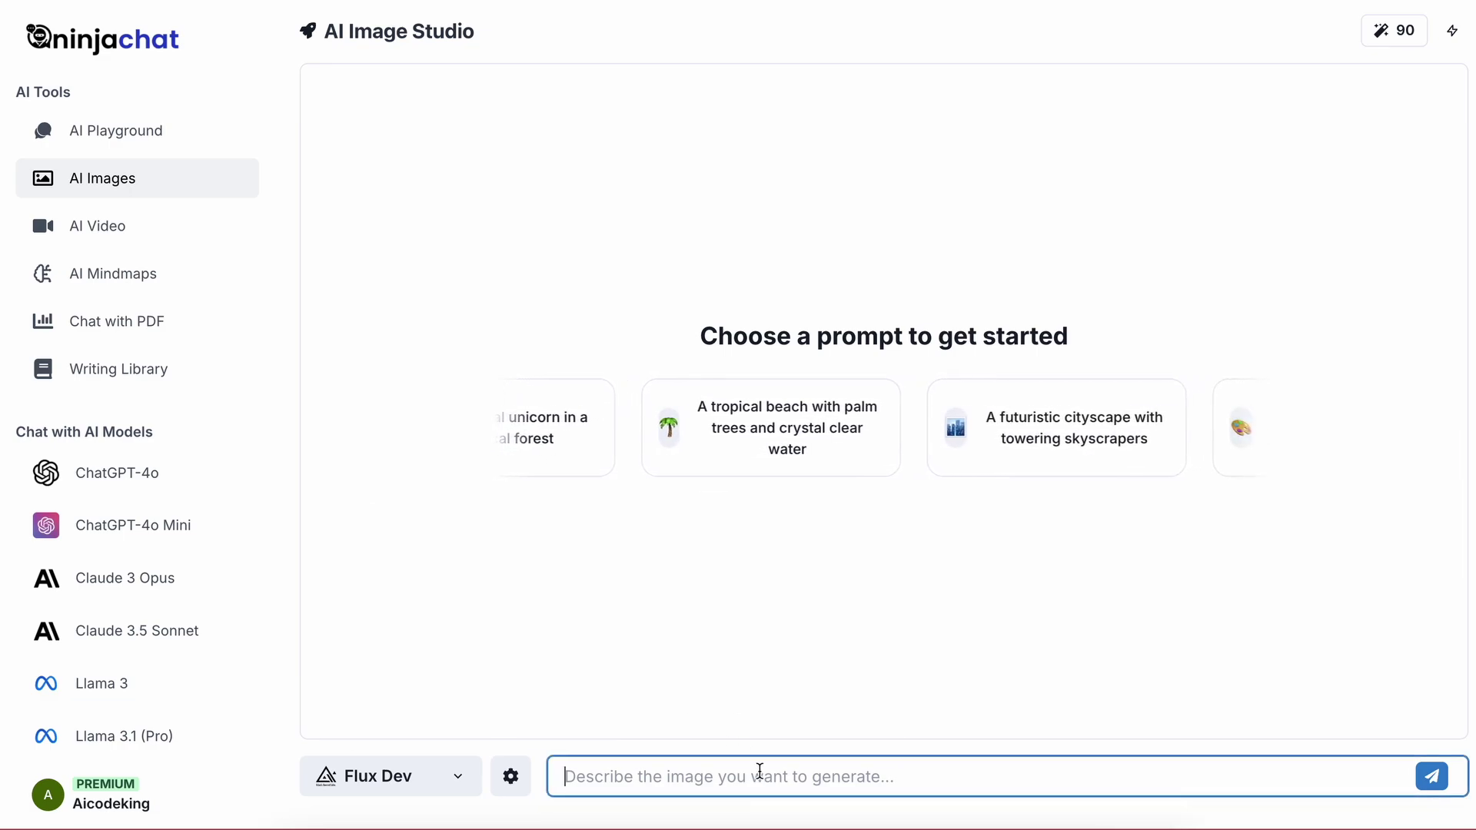
text(A rocket)
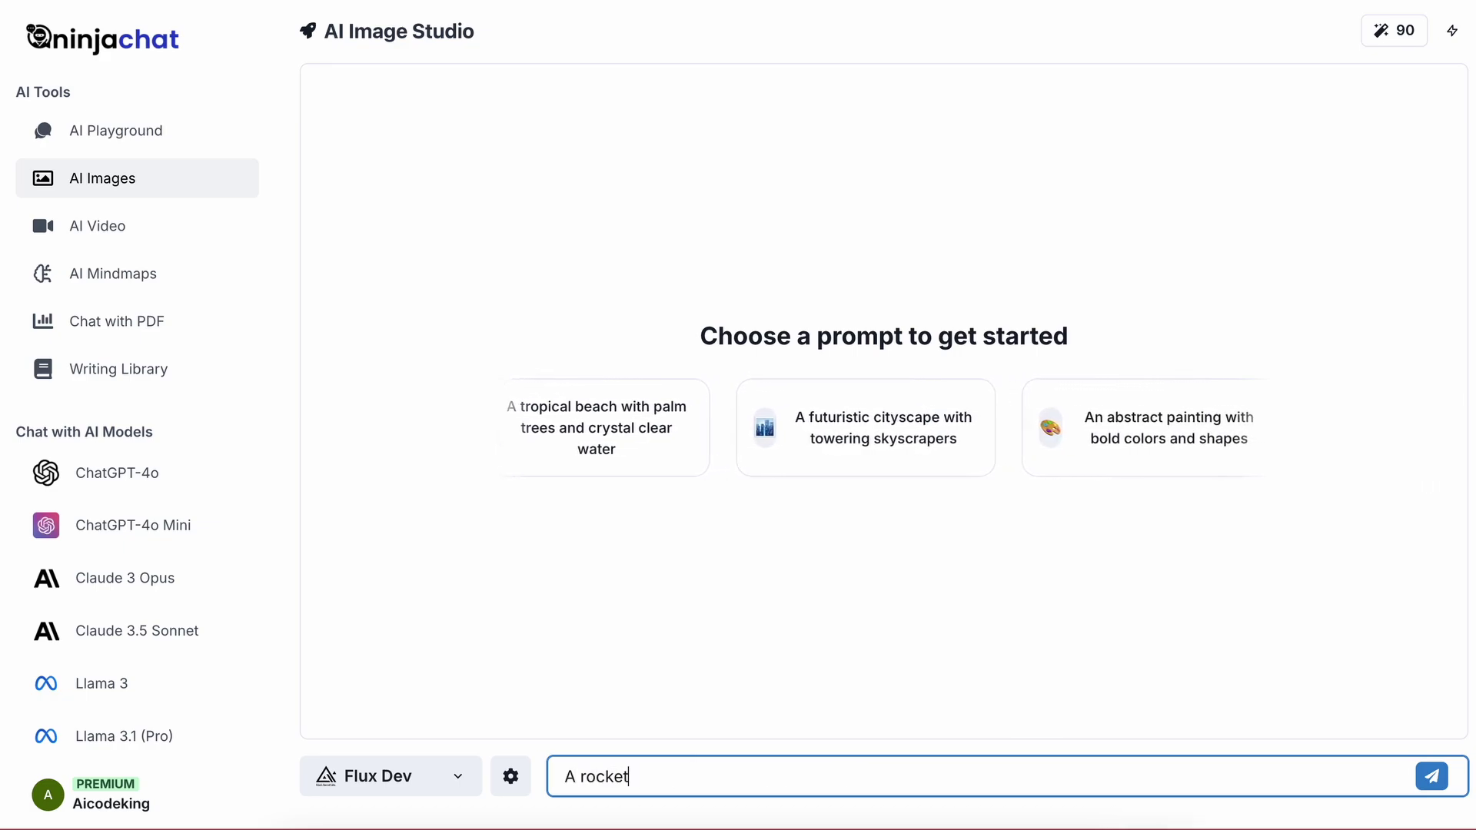
text( w)
text(ith a text "King" launch from a launchpad, realistic, cinematic)
key(Return)
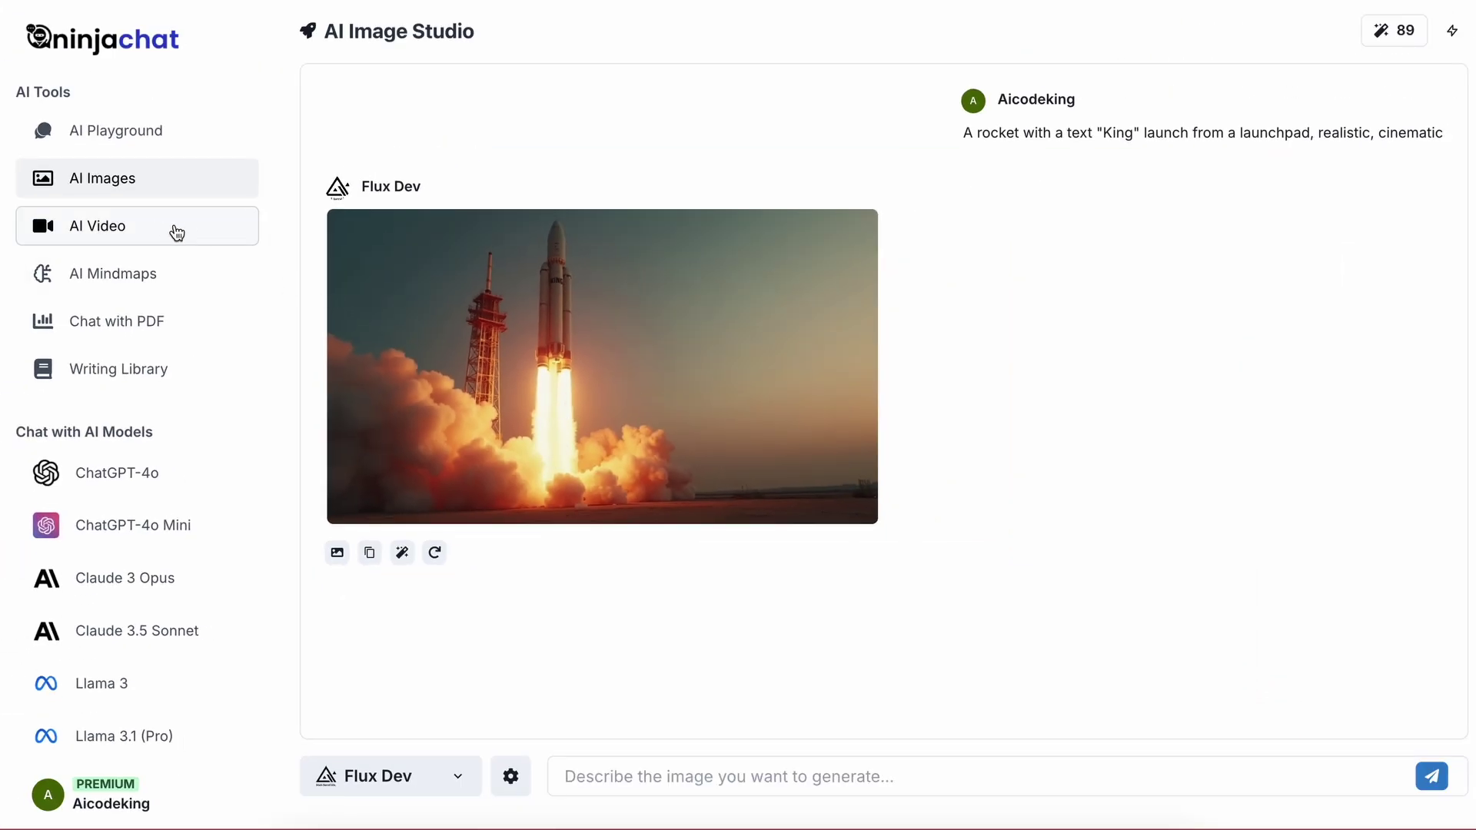
Step: Open the AI Video Studio with Kling and keep 5-second clips at 16:9 Landscape
click(151, 230)
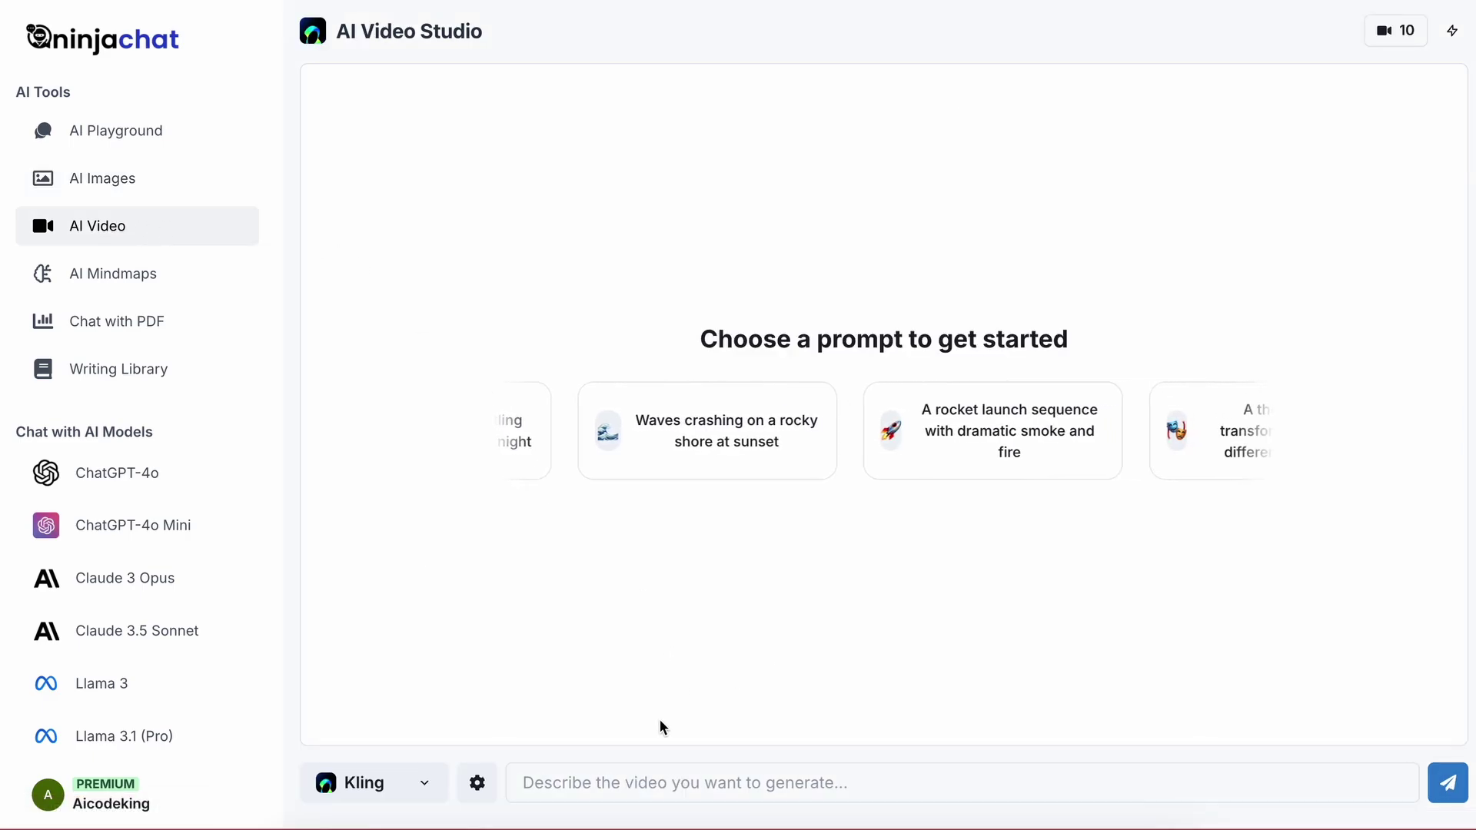
click(435, 768)
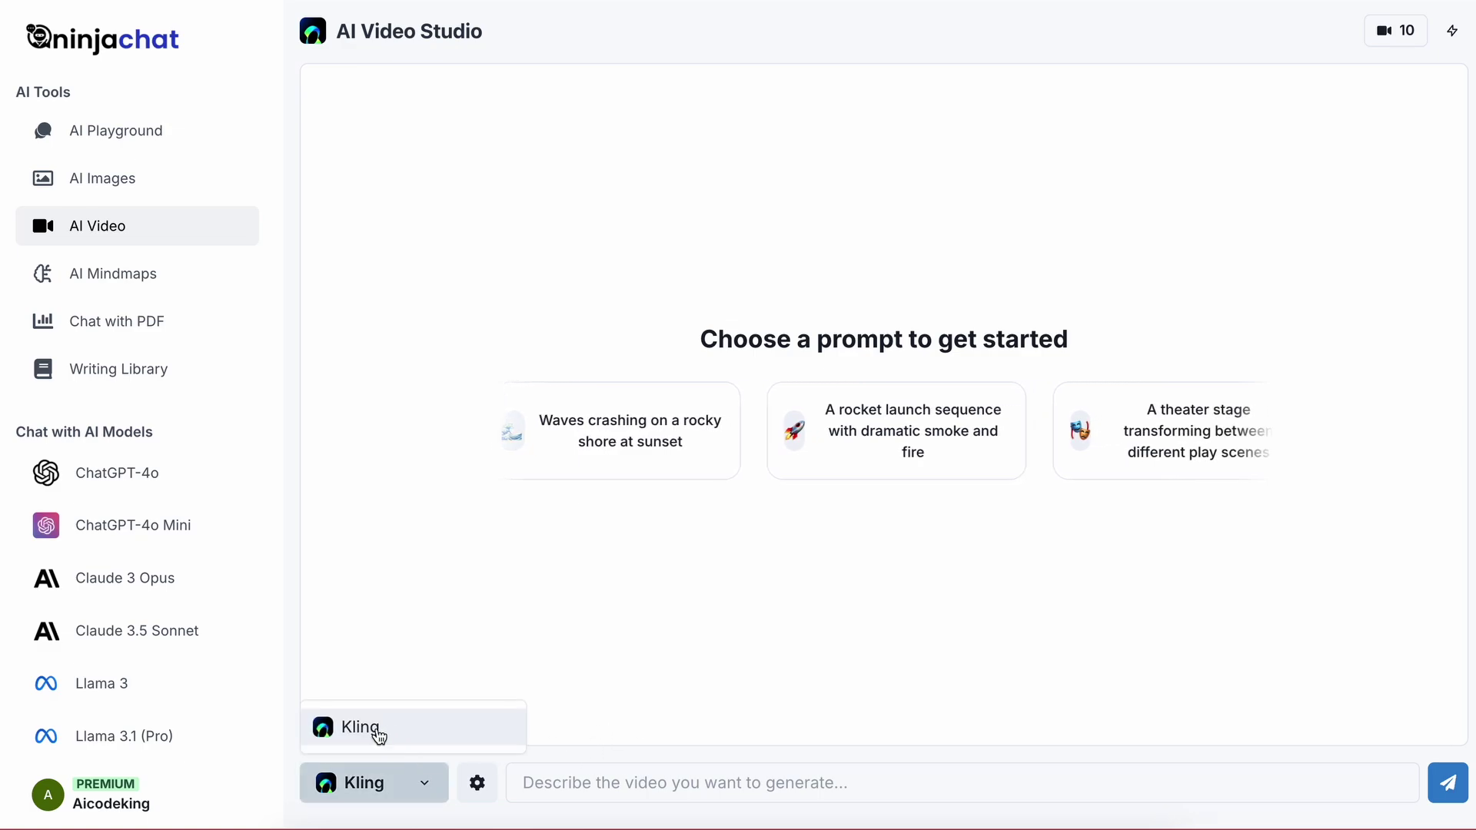
click(394, 634)
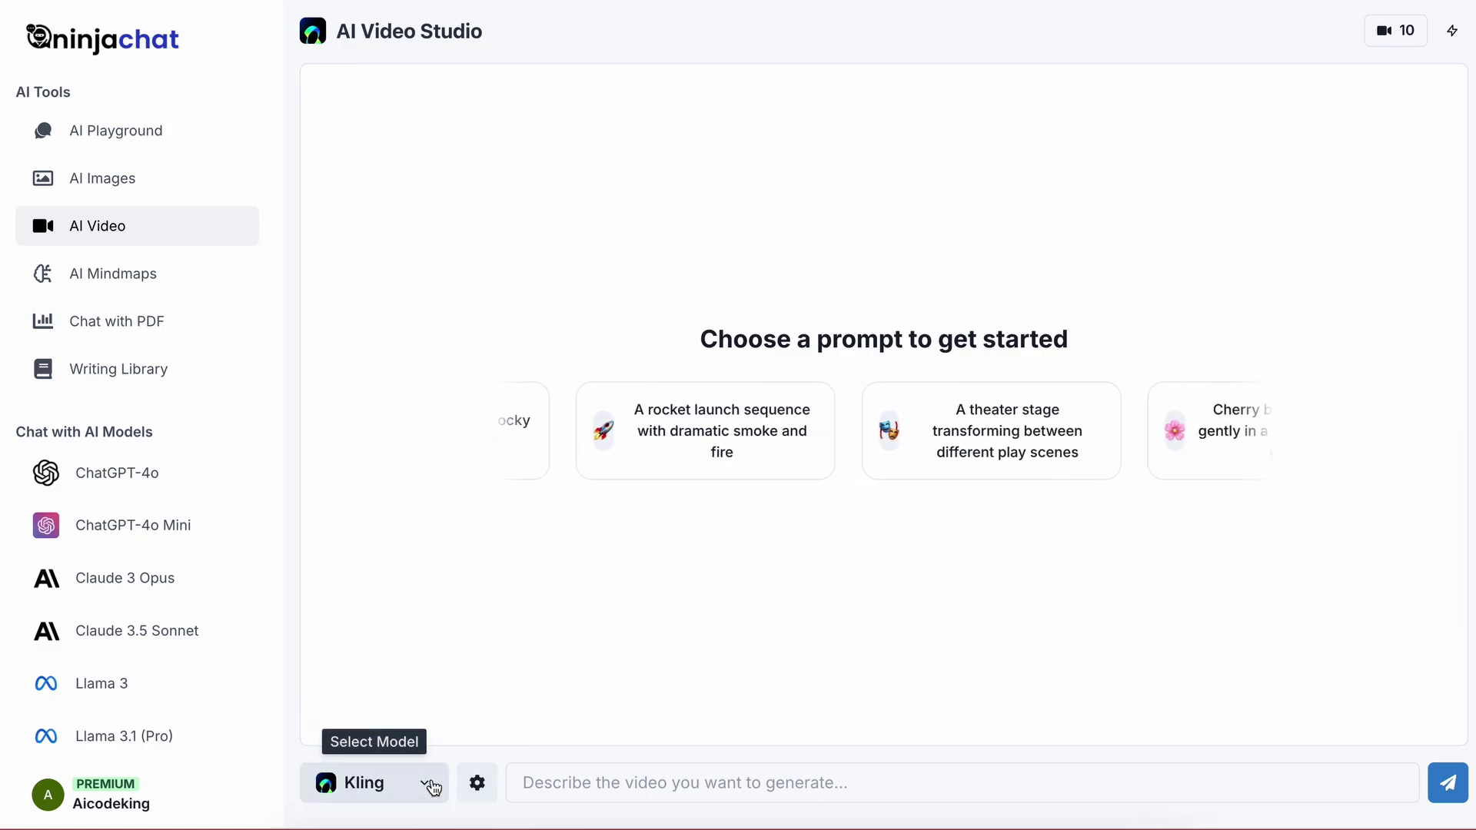
click(477, 782)
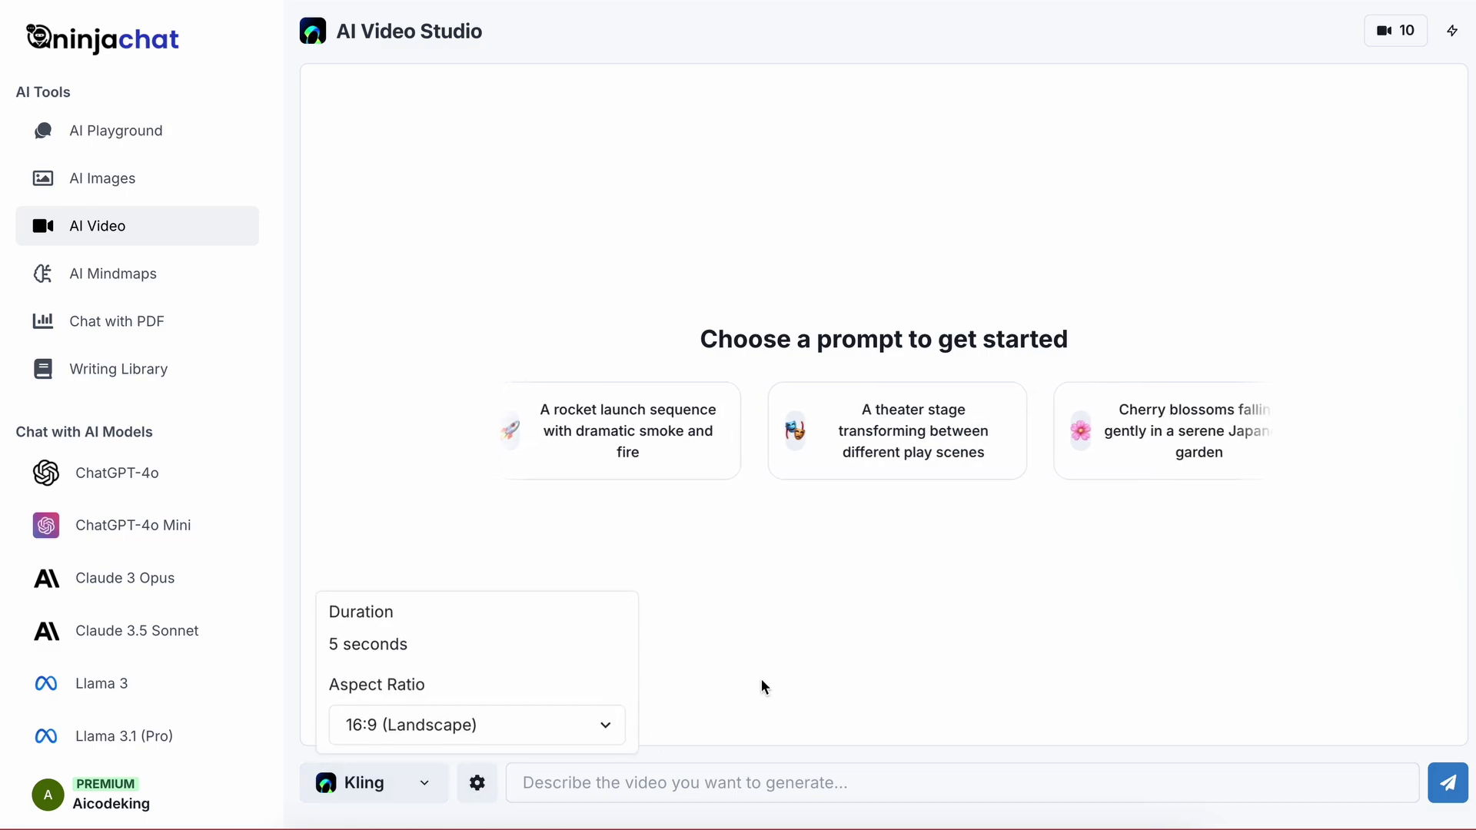
click(761, 680)
click(495, 785)
click(499, 725)
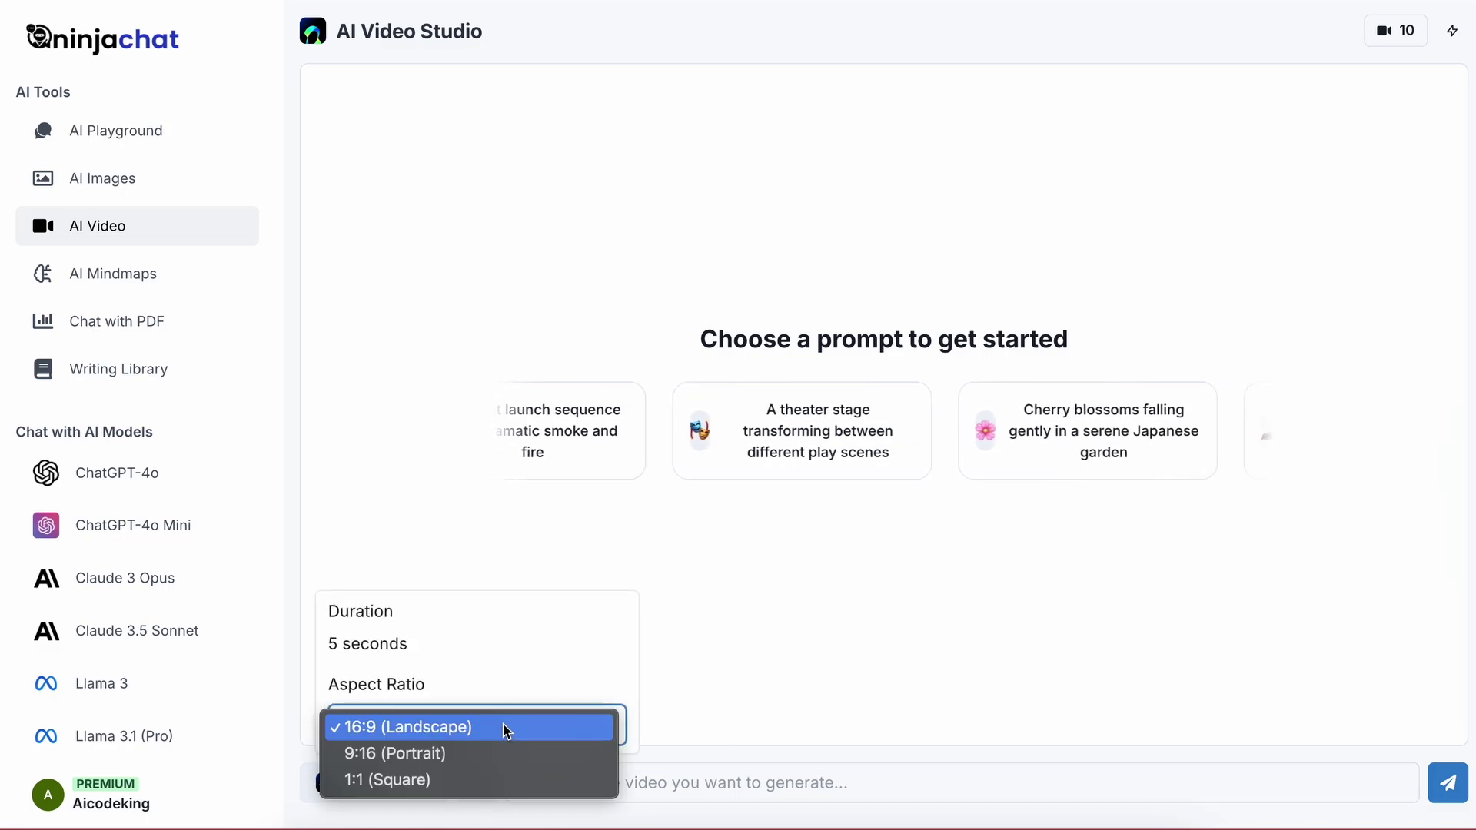
click(510, 727)
Step: Generate a video from 'A panda, eating noodles, backdrop of mountains, cinematic'
click(773, 676)
click(708, 781)
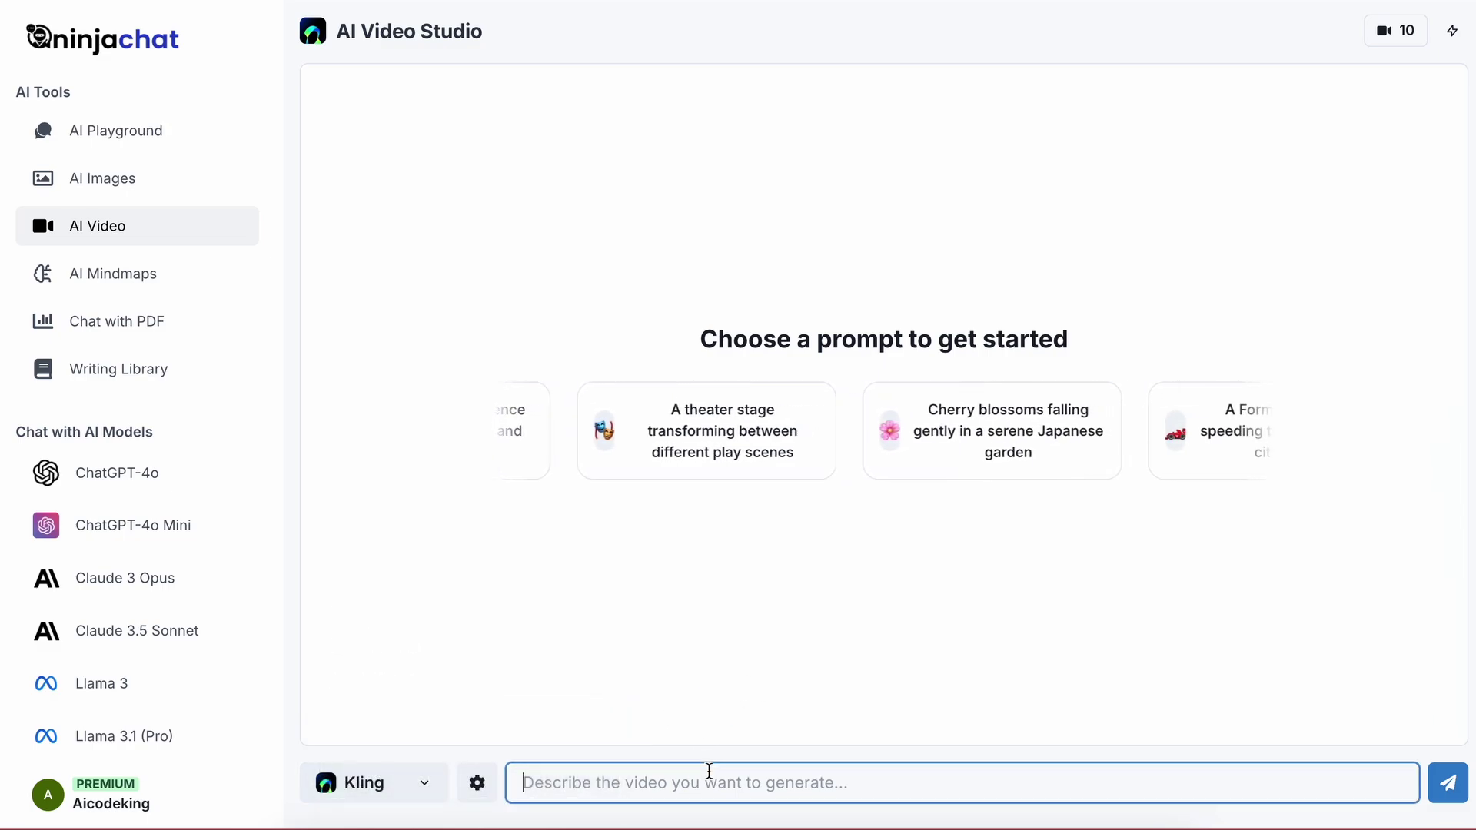
text(A panda, eat)
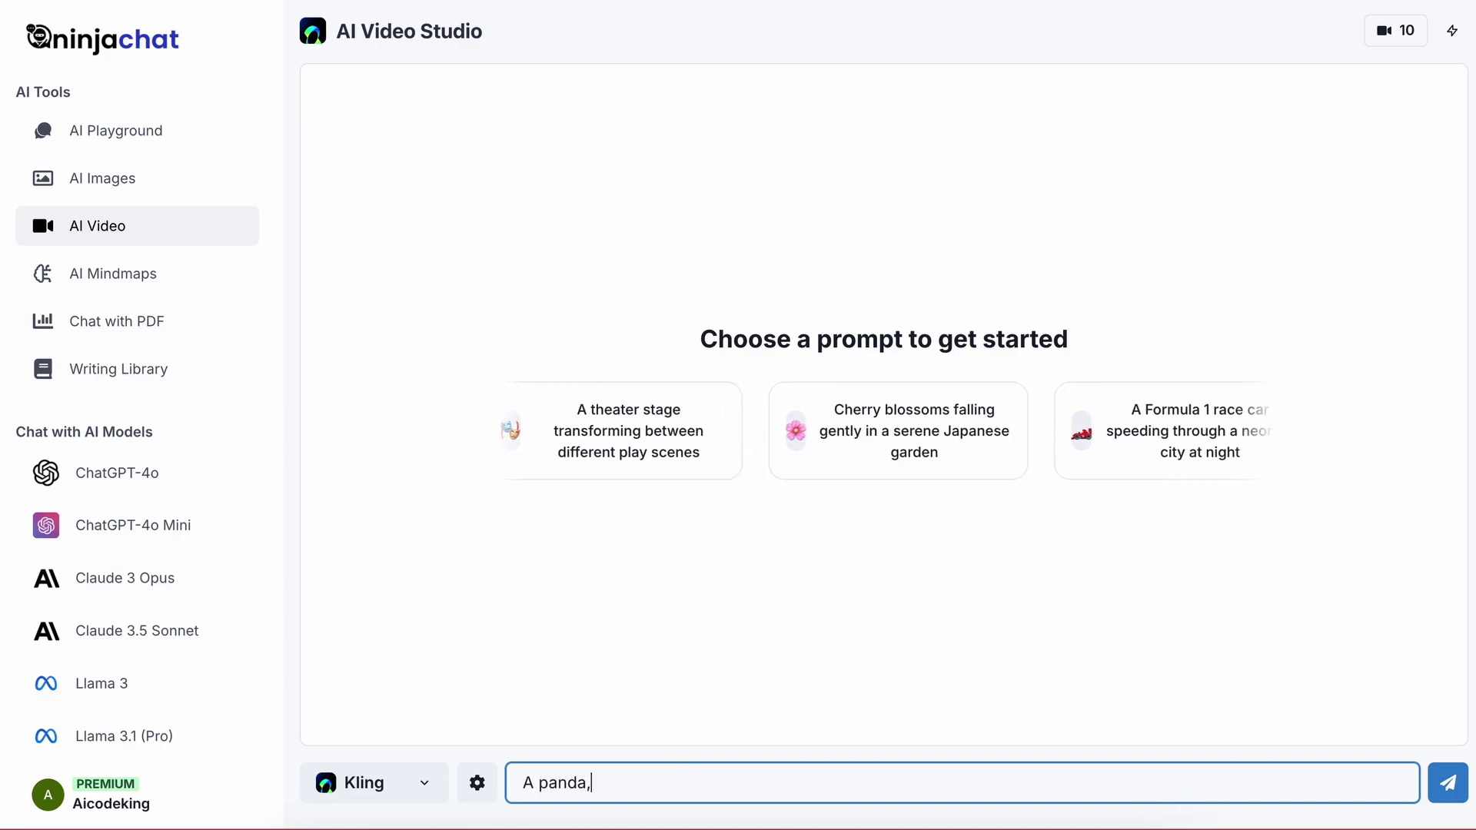
text(ing noodles, backdrop of mountains, cin)
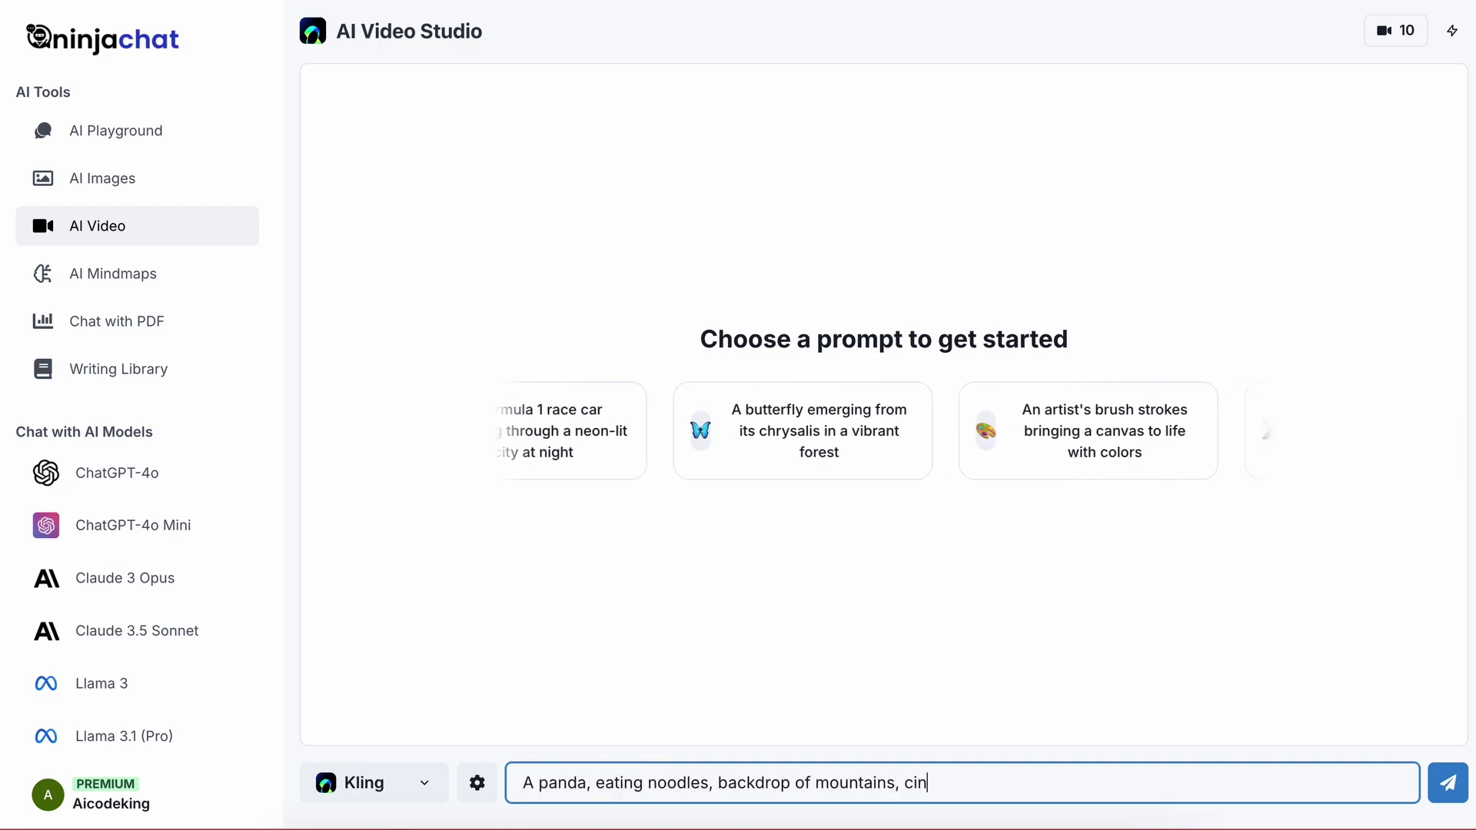
text(ematic, h)
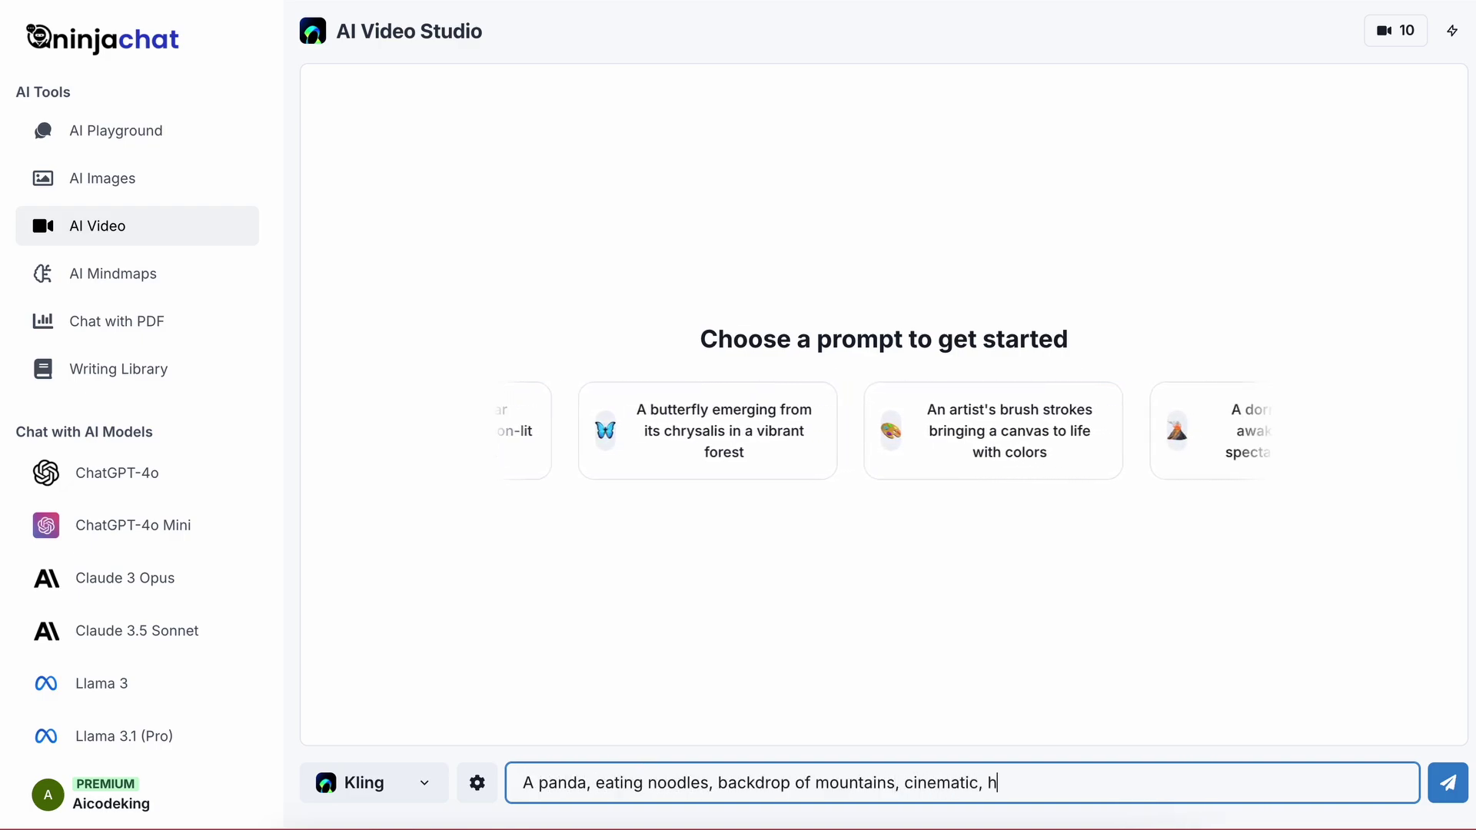
text(ig)
key(BackSpace)
key(BackSpace)
key(BackSpace)
key(BackSpace)
key(BackSpace)
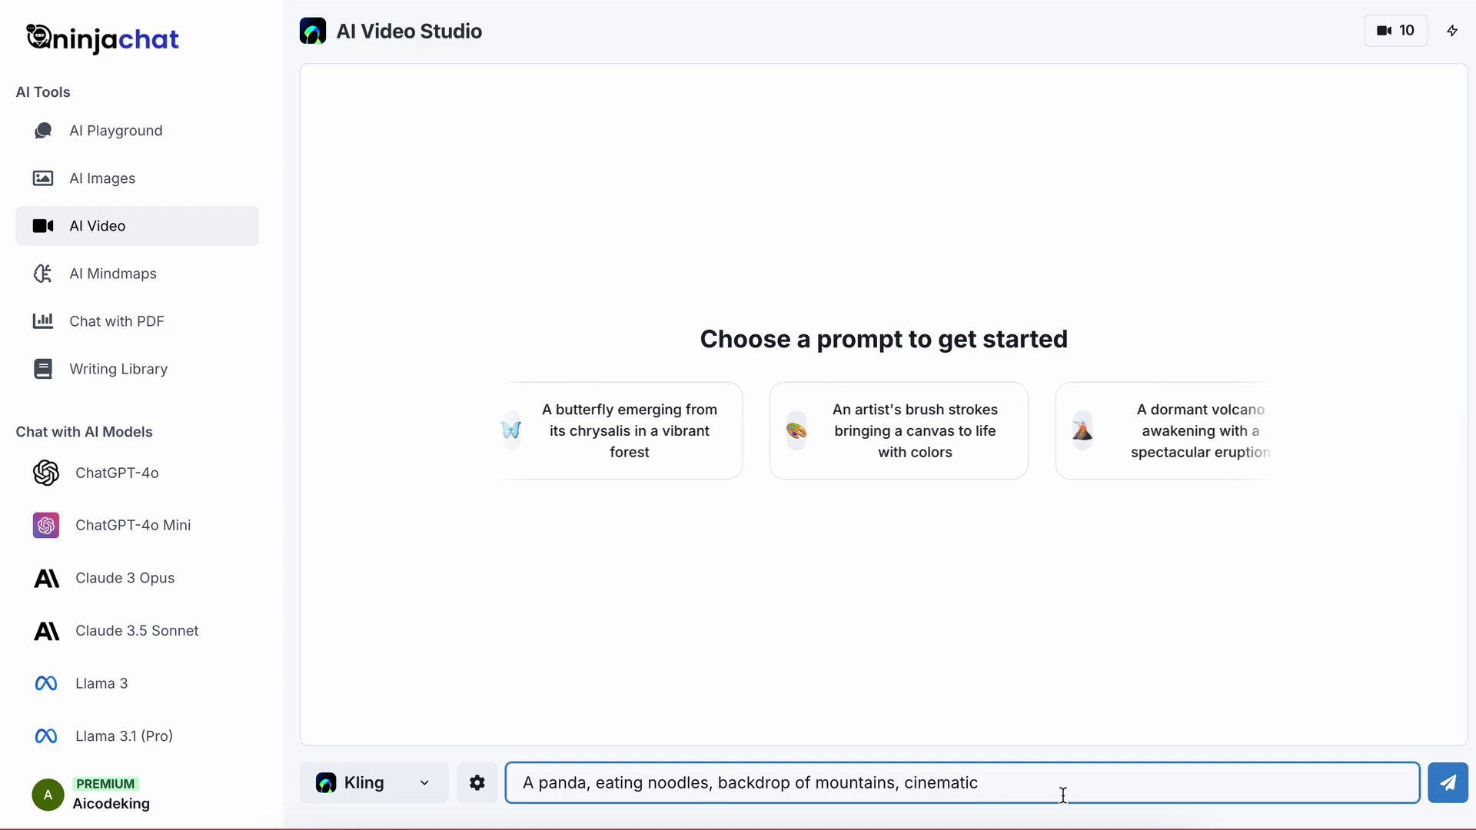
key(Return)
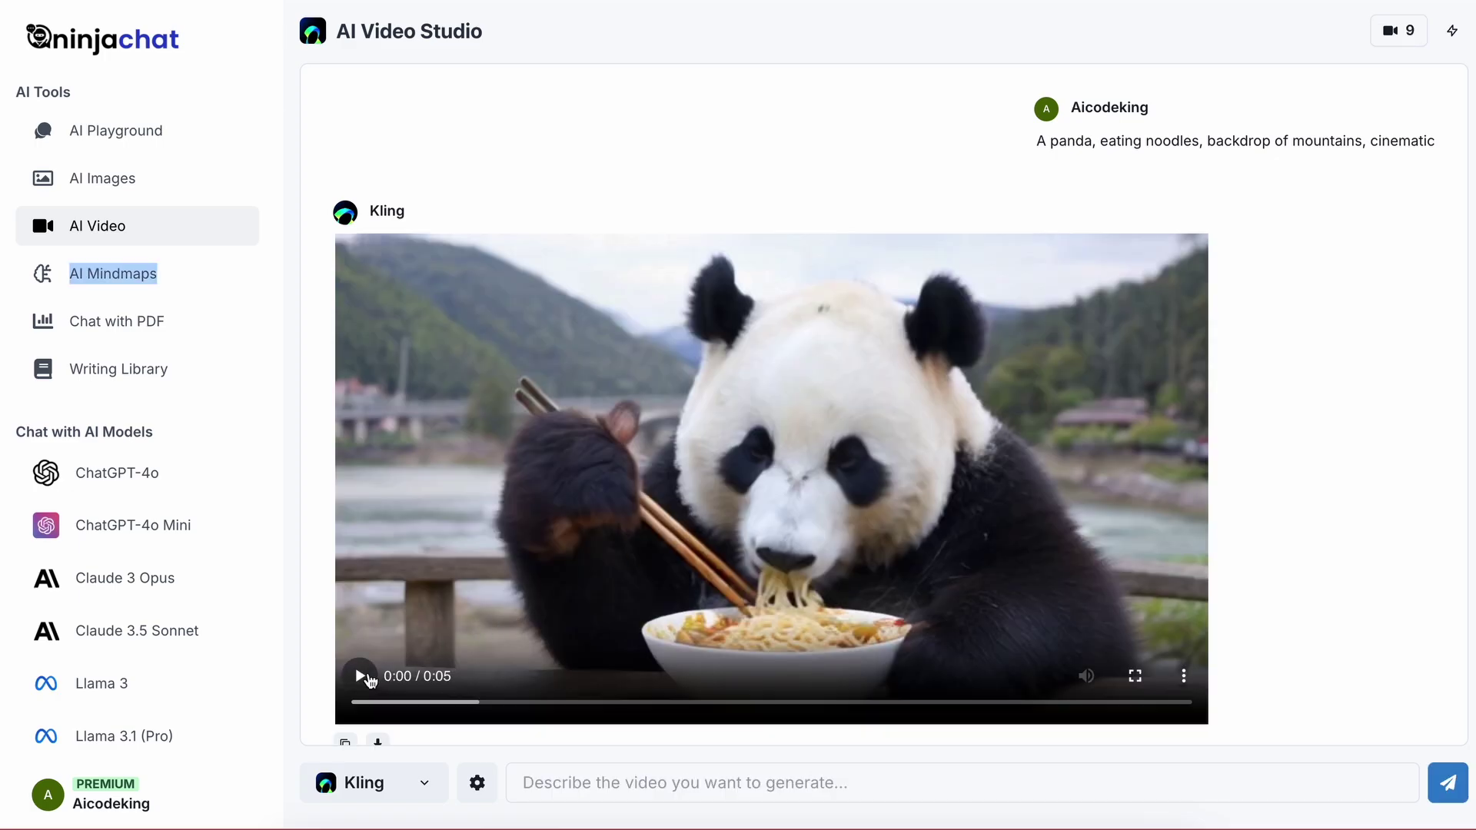
Step: Play the generated panda video and replay it from the start
click(361, 676)
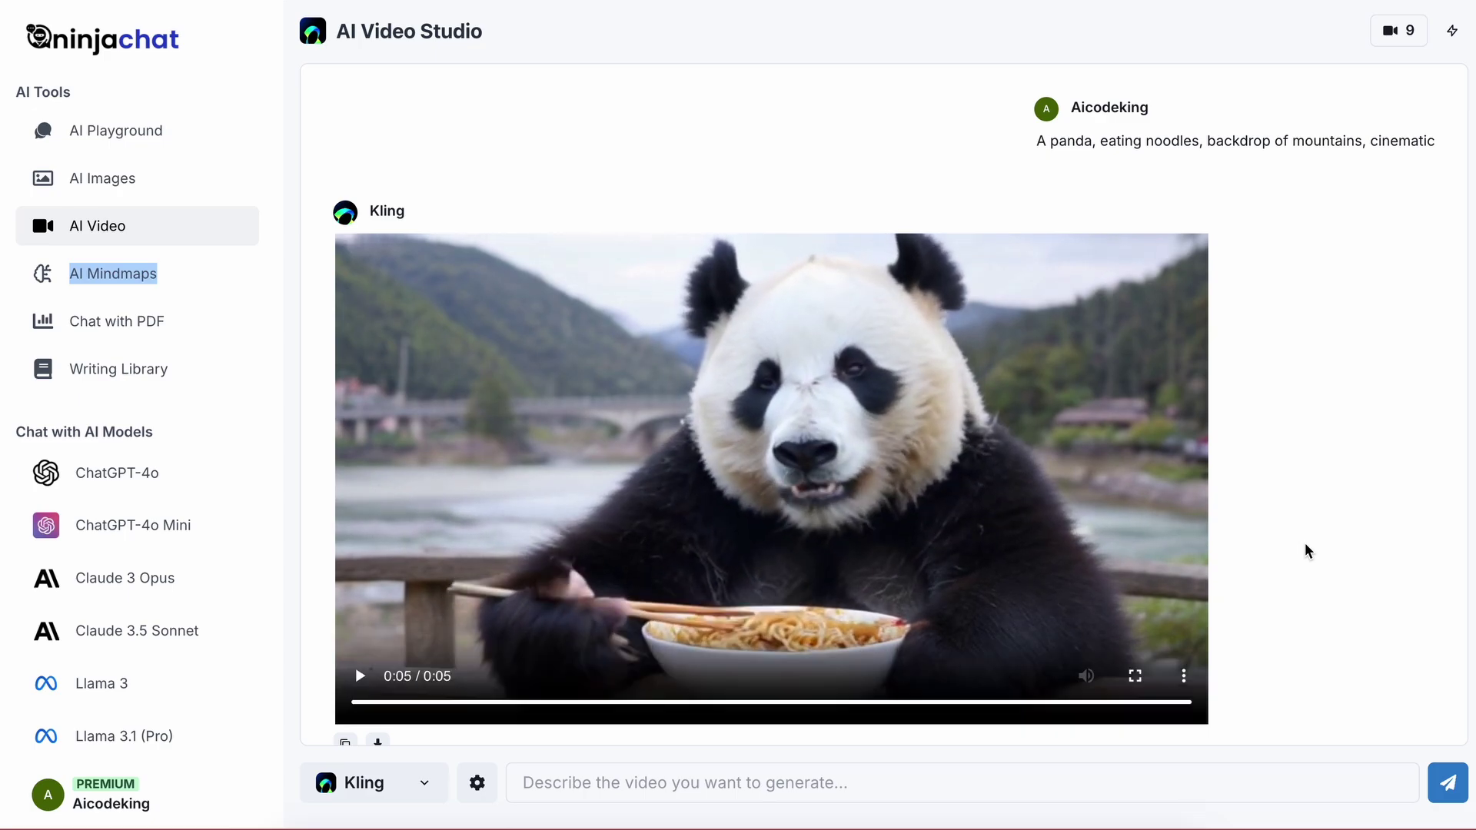
click(360, 675)
scroll(372, 684, down, 1)
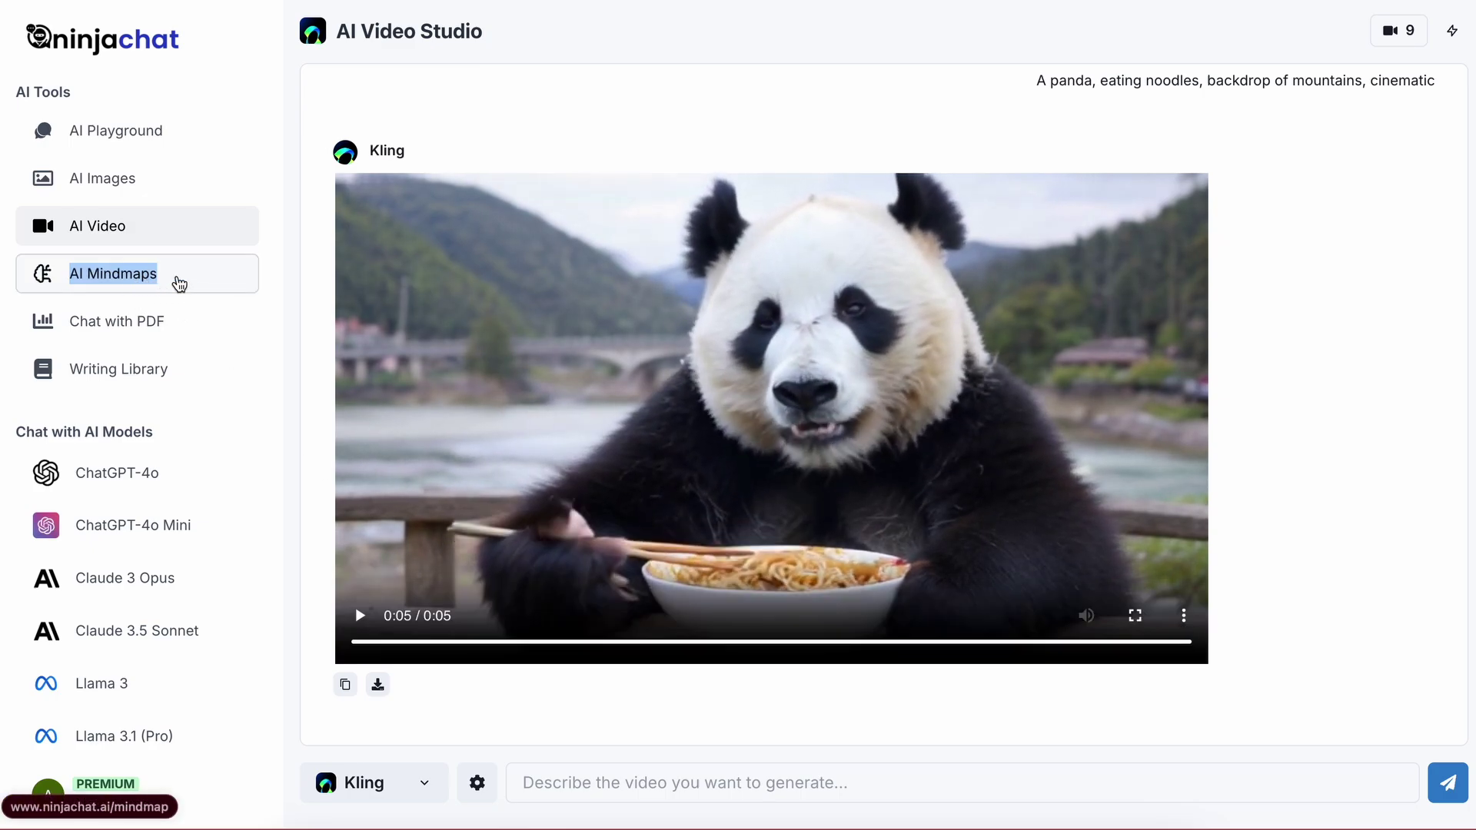
Step: Open AI Mindmaps and choose Scrape Website as the mindmap's source
click(179, 284)
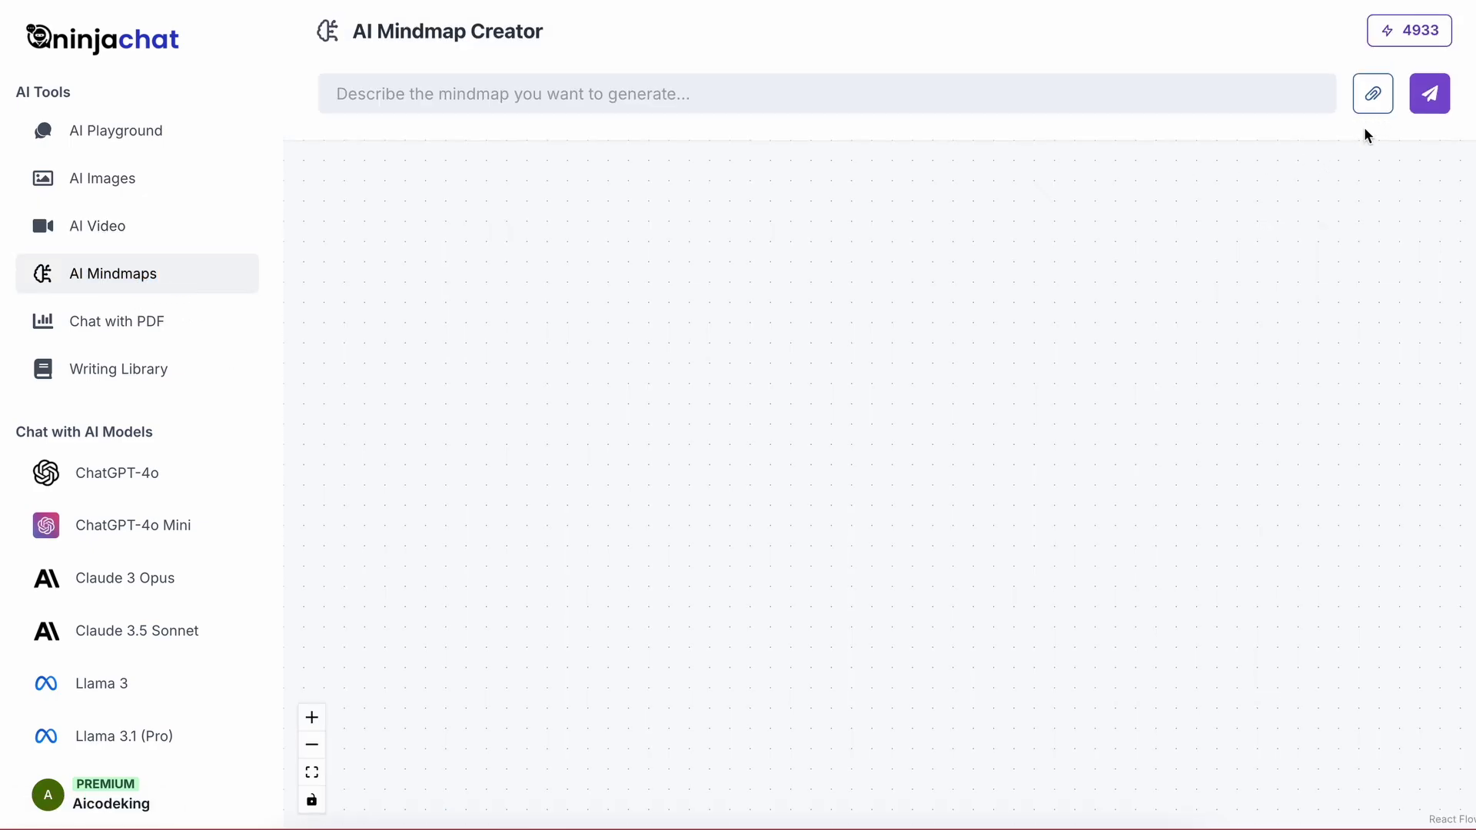
click(1215, 96)
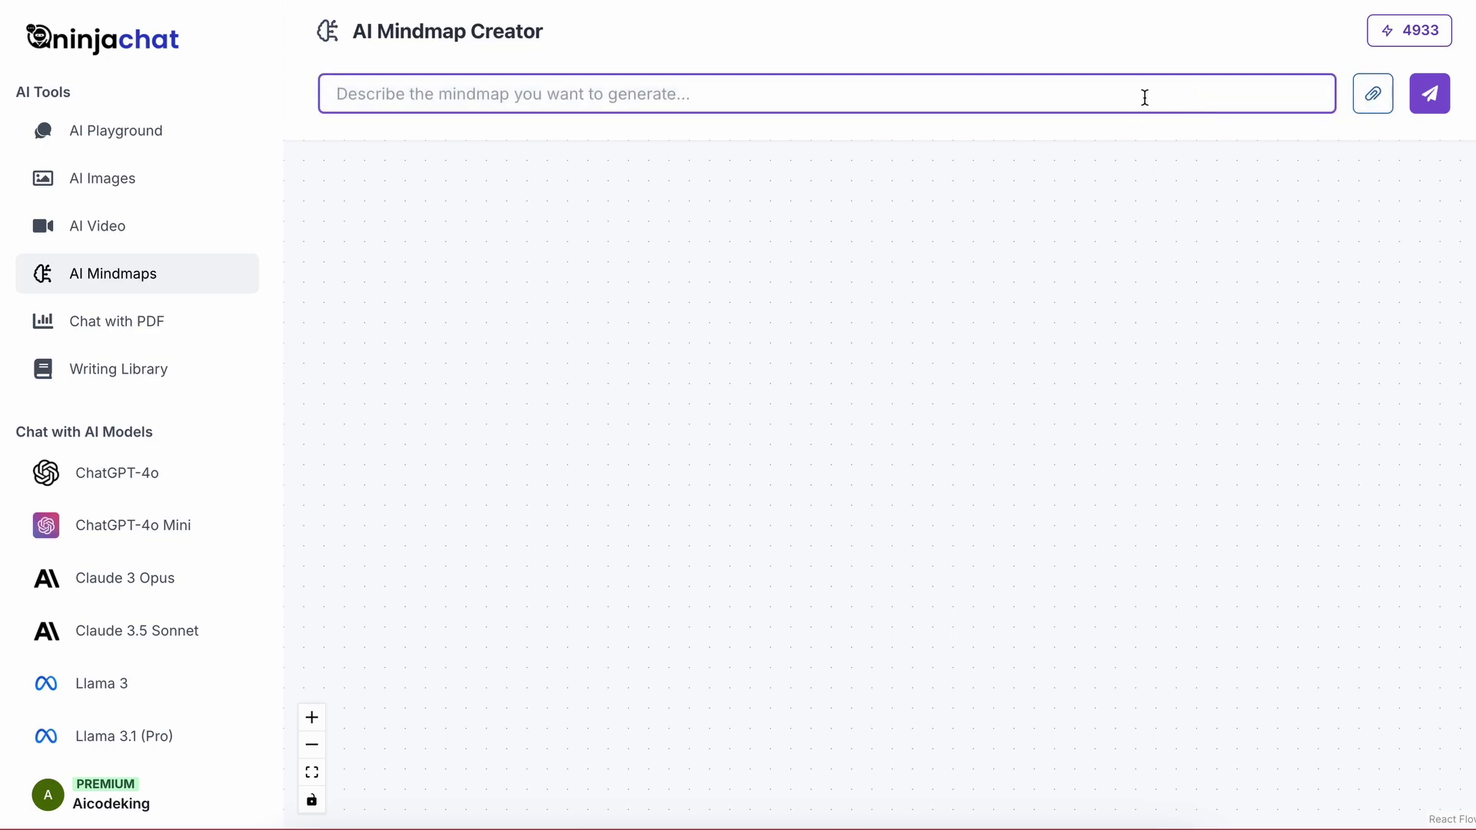
click(1381, 102)
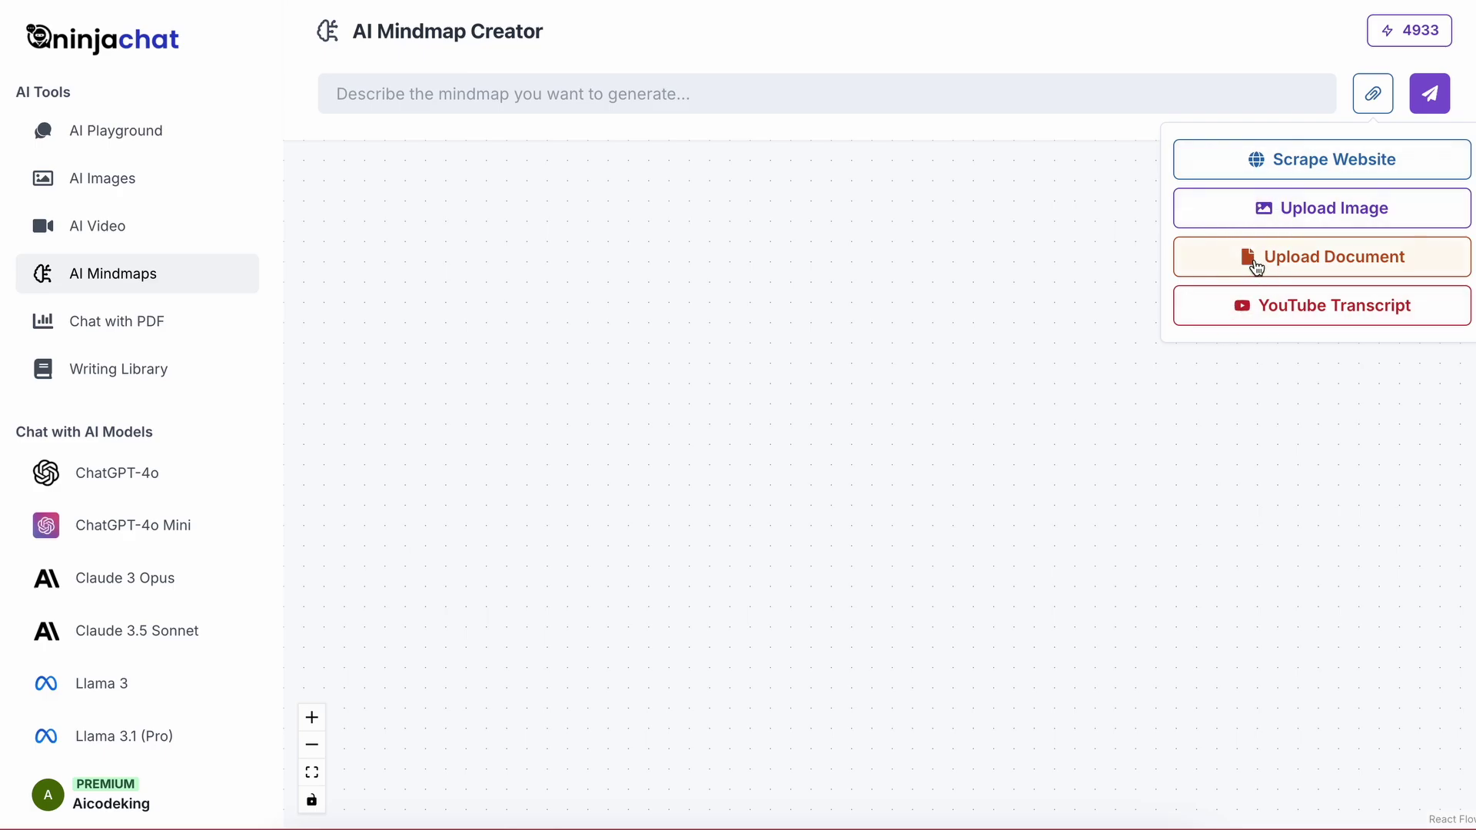
click(1255, 163)
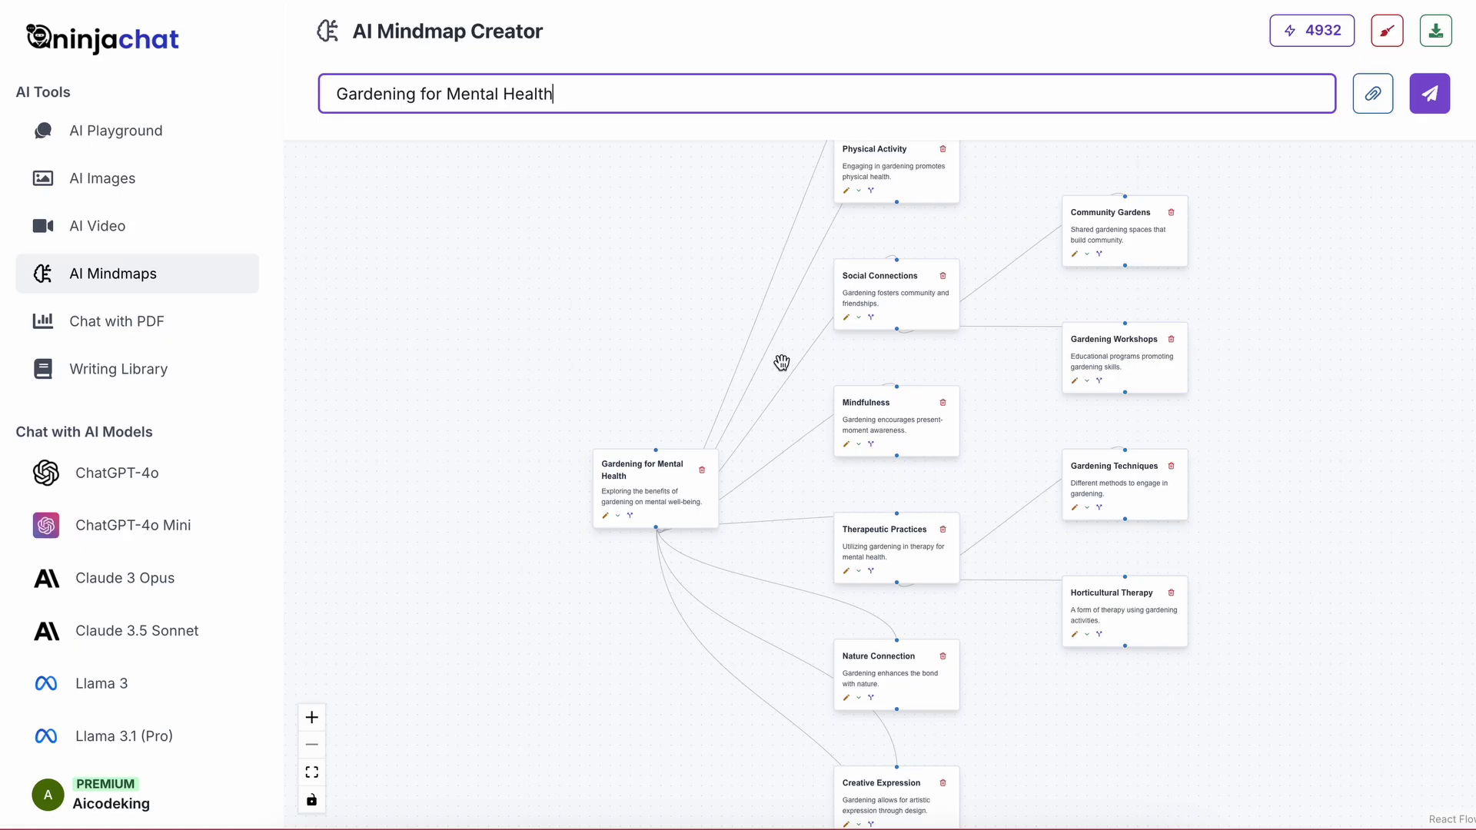
Step: Pan and zoom around the Gardening for Mental Health mindmap, then switch to Chat with PDF
drag(782, 362, 728, 204)
scroll(804, 346, up, 5)
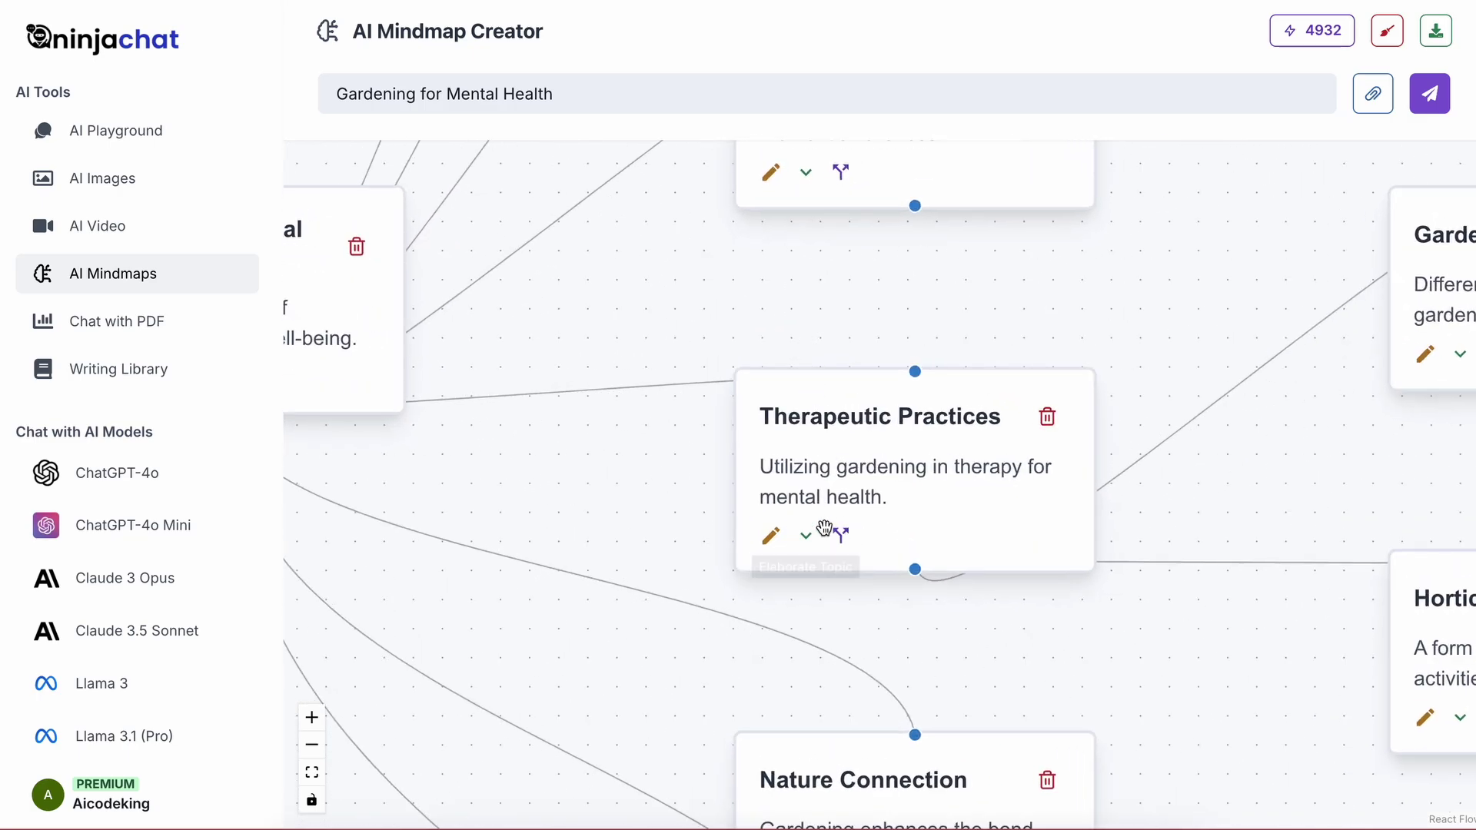
scroll(837, 538, down, 5)
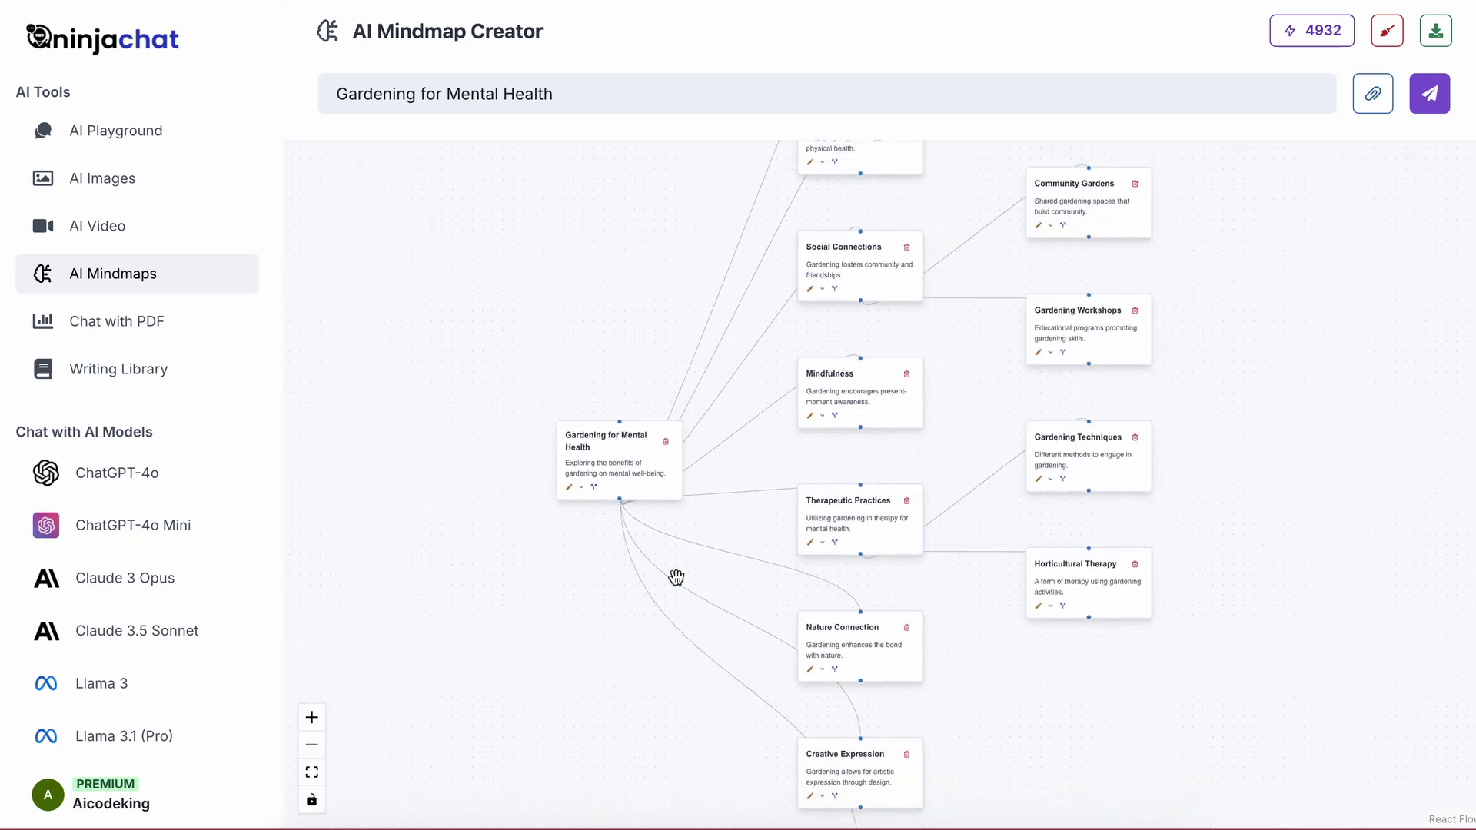
click(142, 324)
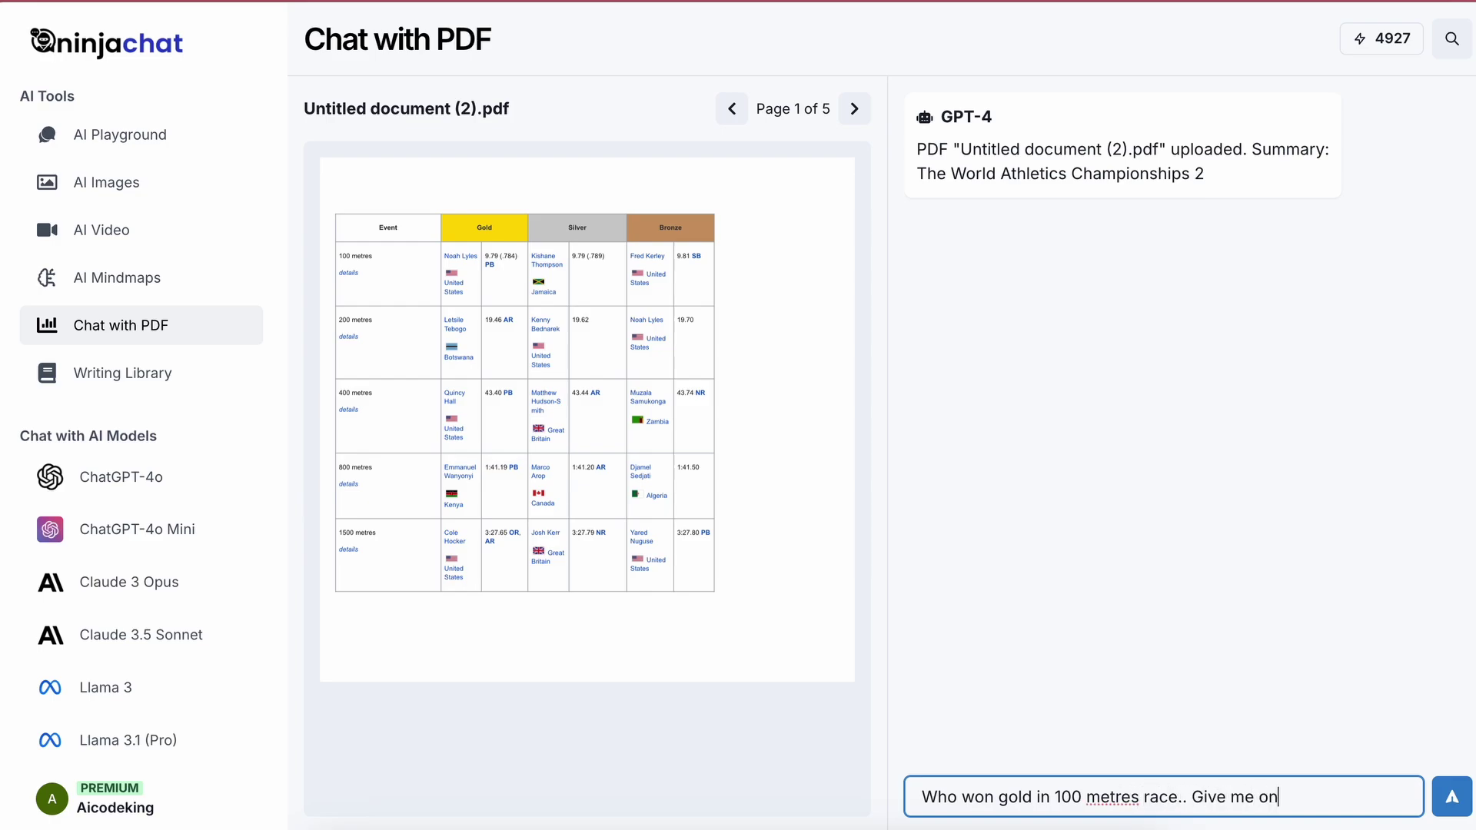
Step: Ask GPT-4 who won the 100 metres gold; the PDF-based answer names Noah Lyles
text(me)
key(Return)
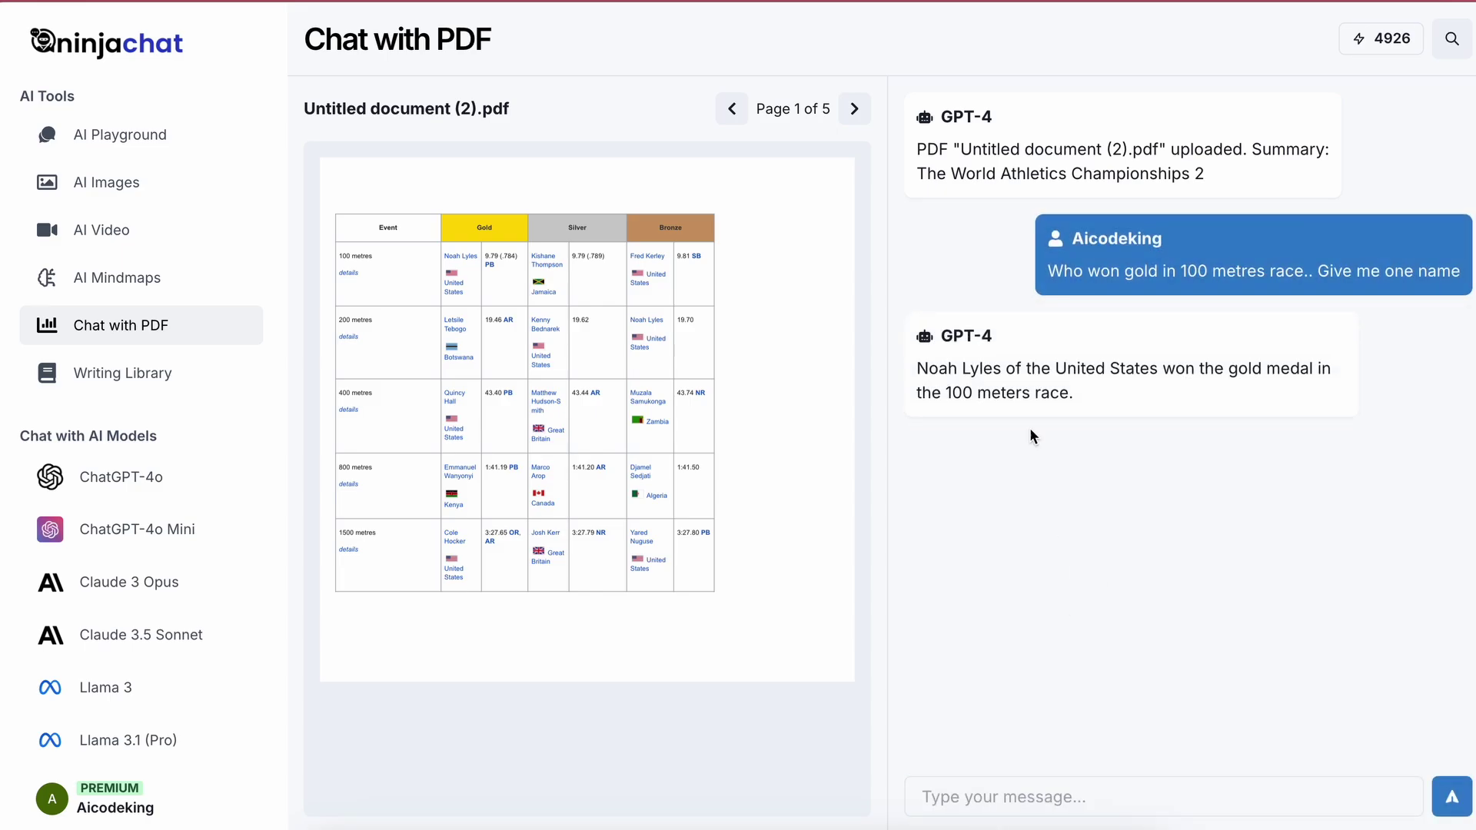
drag(1114, 380, 826, 344)
click(968, 375)
Step: Open the Writing Library and browse tool cards like Text Naturalizer and Conclusion Writer
click(148, 376)
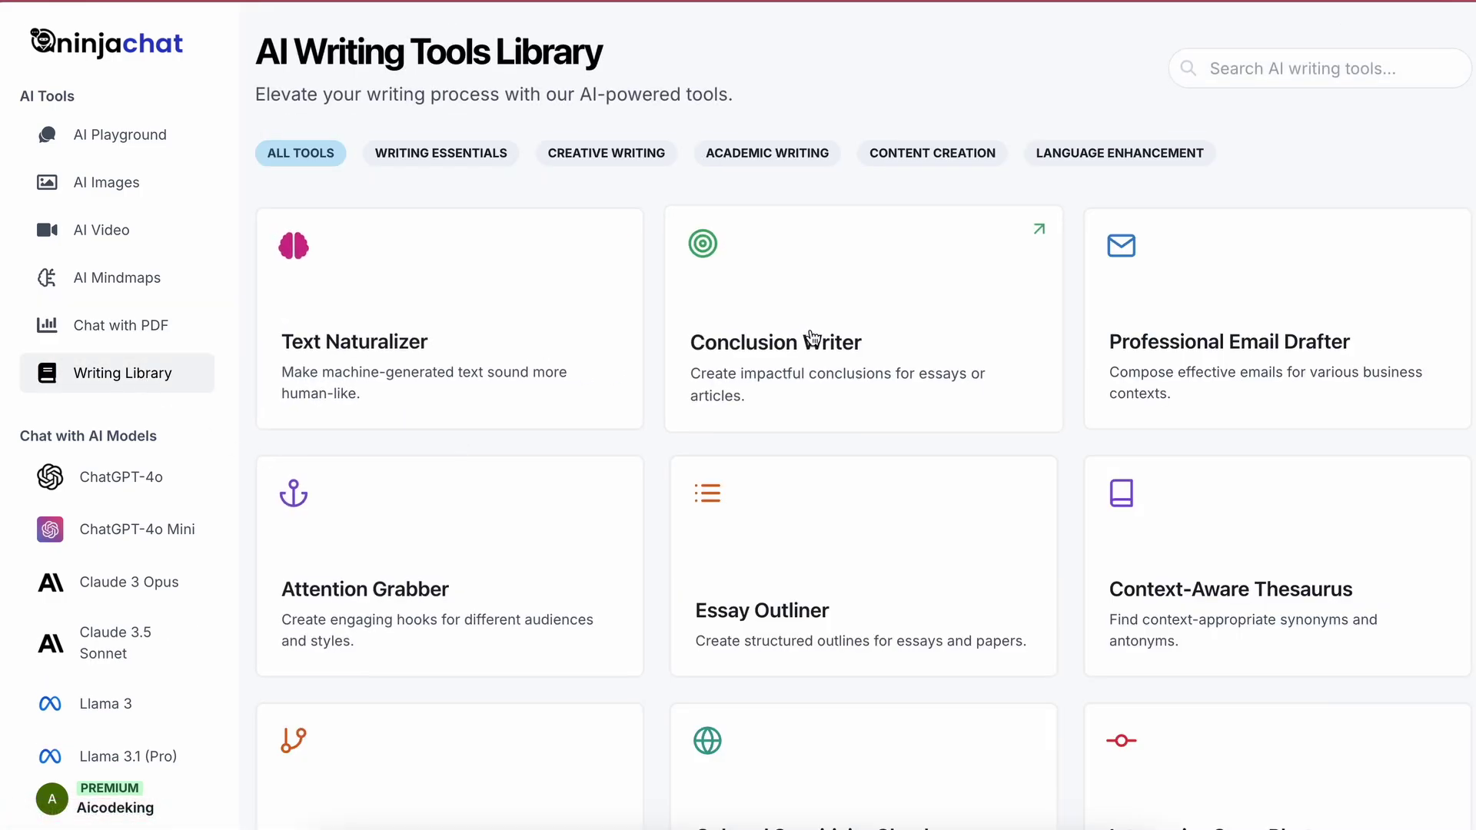
scroll(485, 608, down, 1)
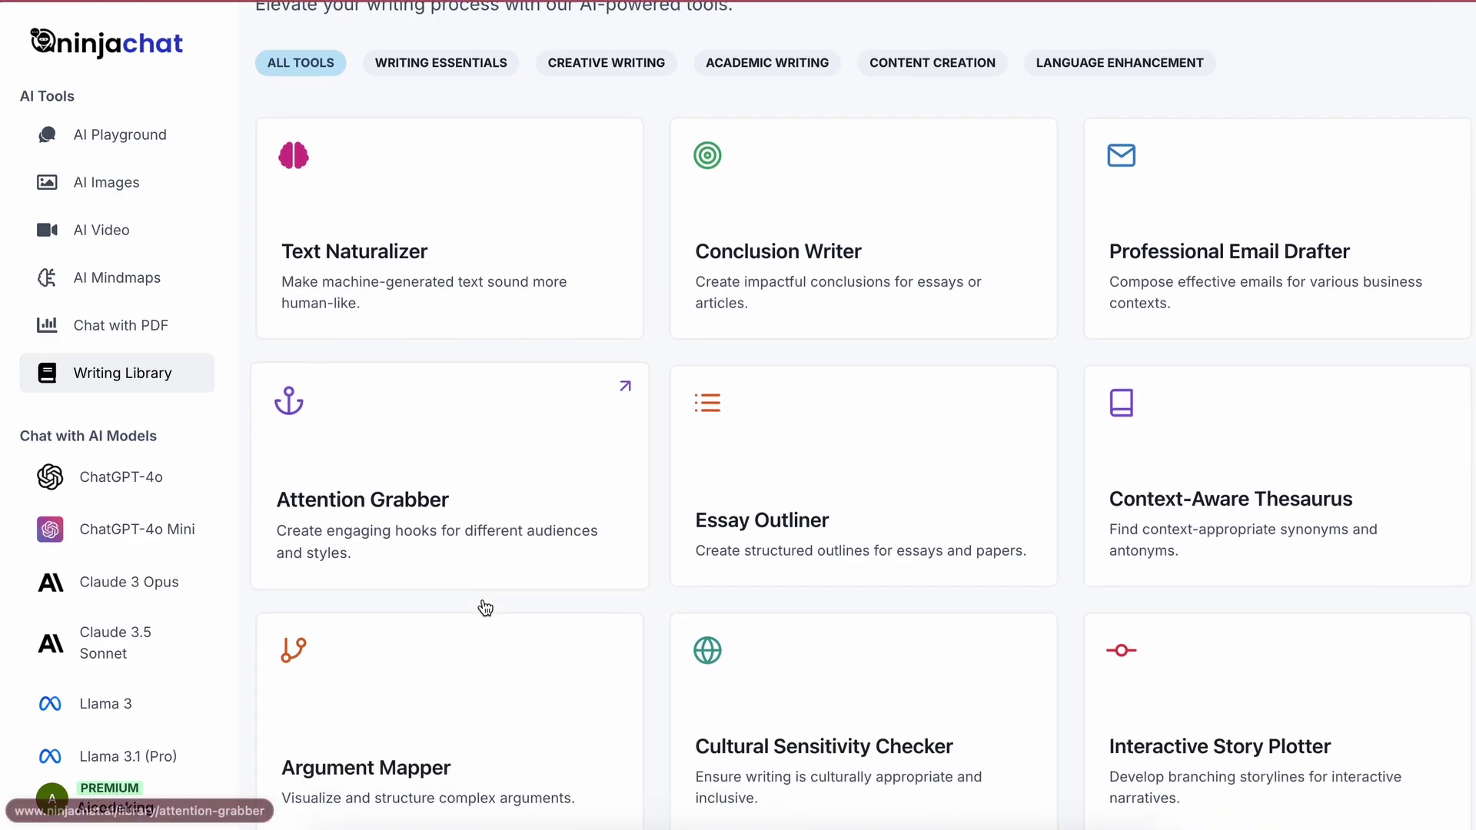
scroll(485, 607, down, 20)
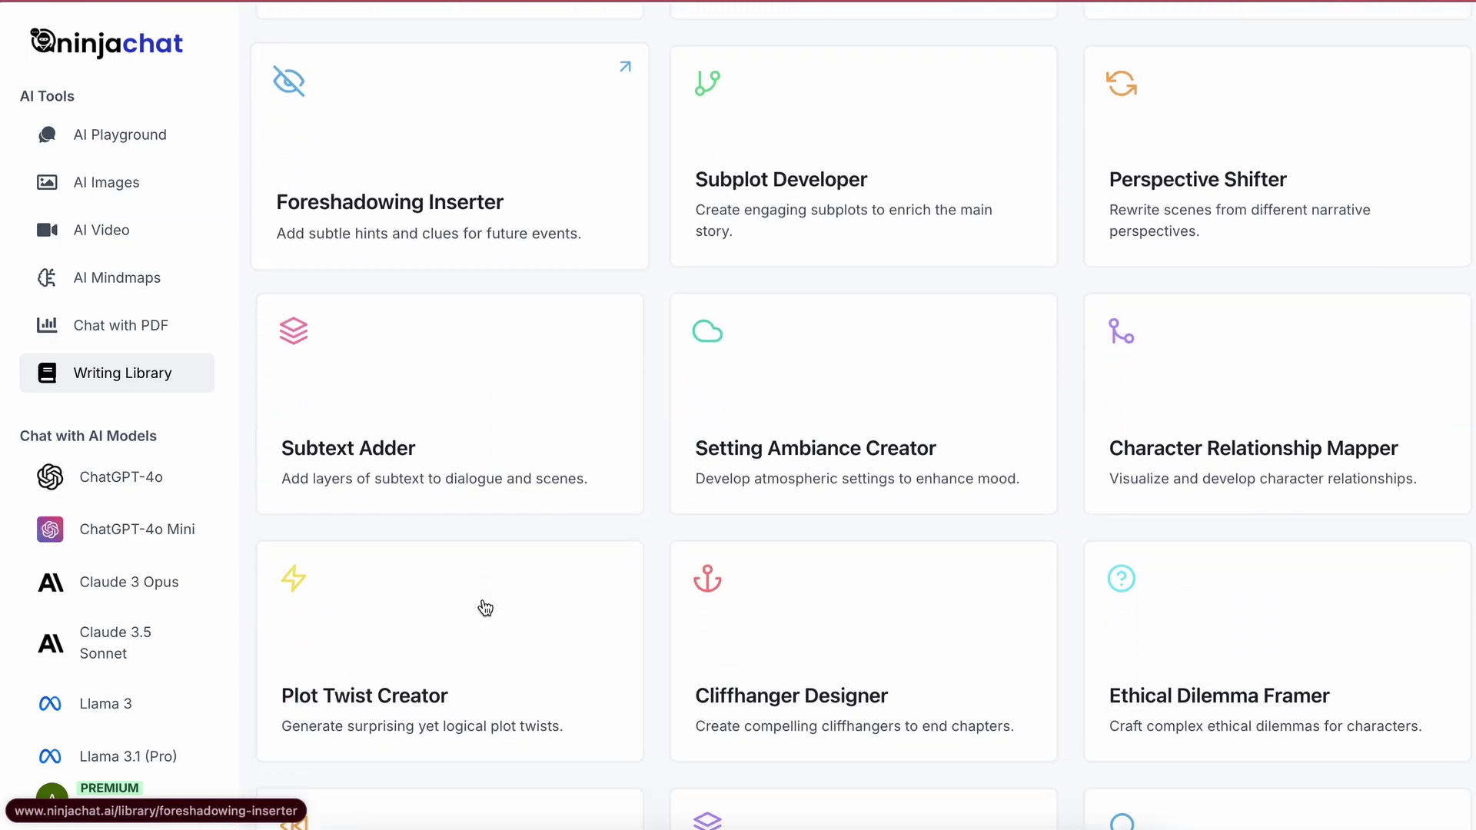
scroll(486, 608, down, 12)
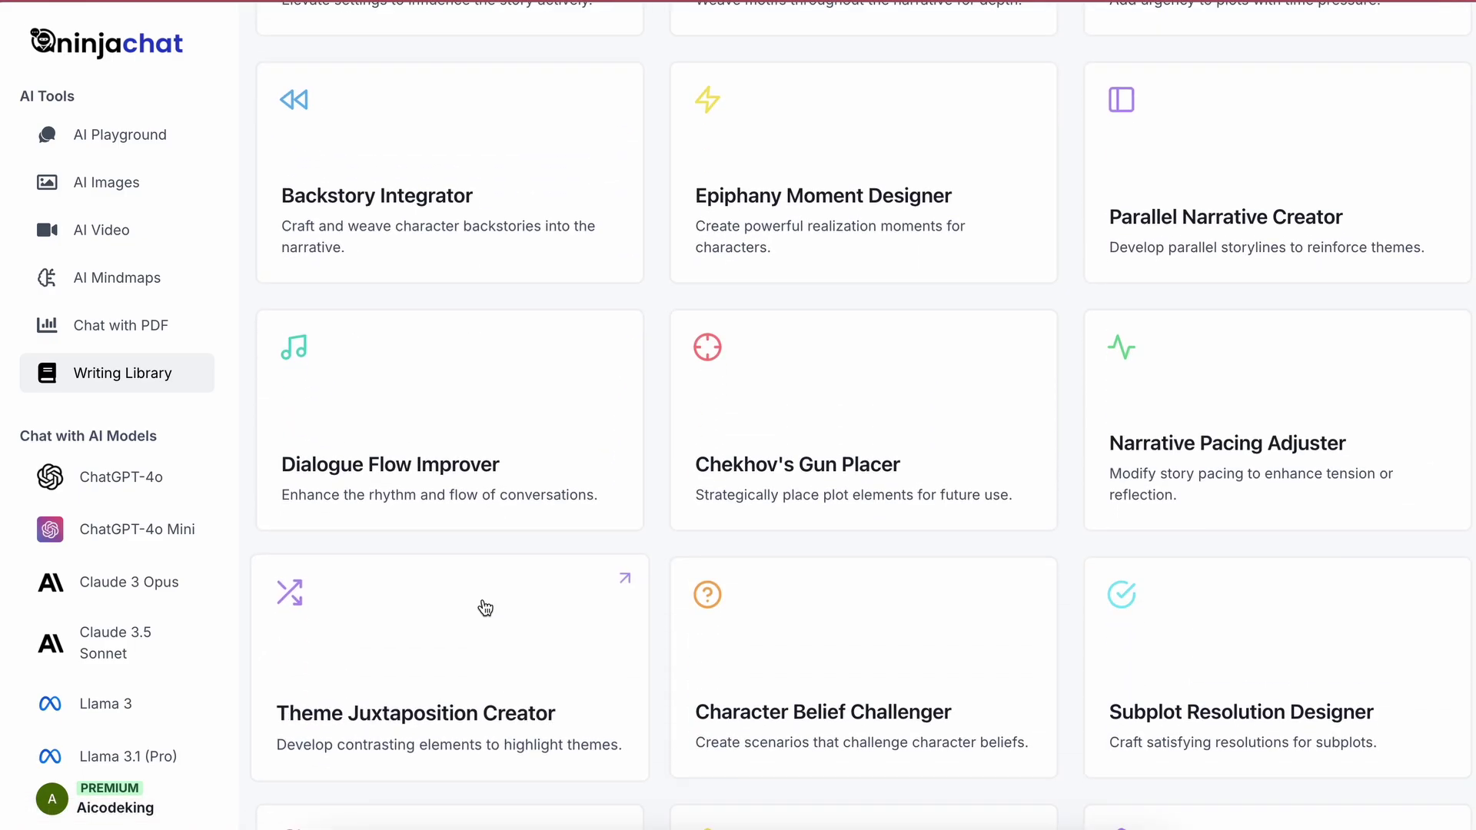
scroll(485, 607, up, 20)
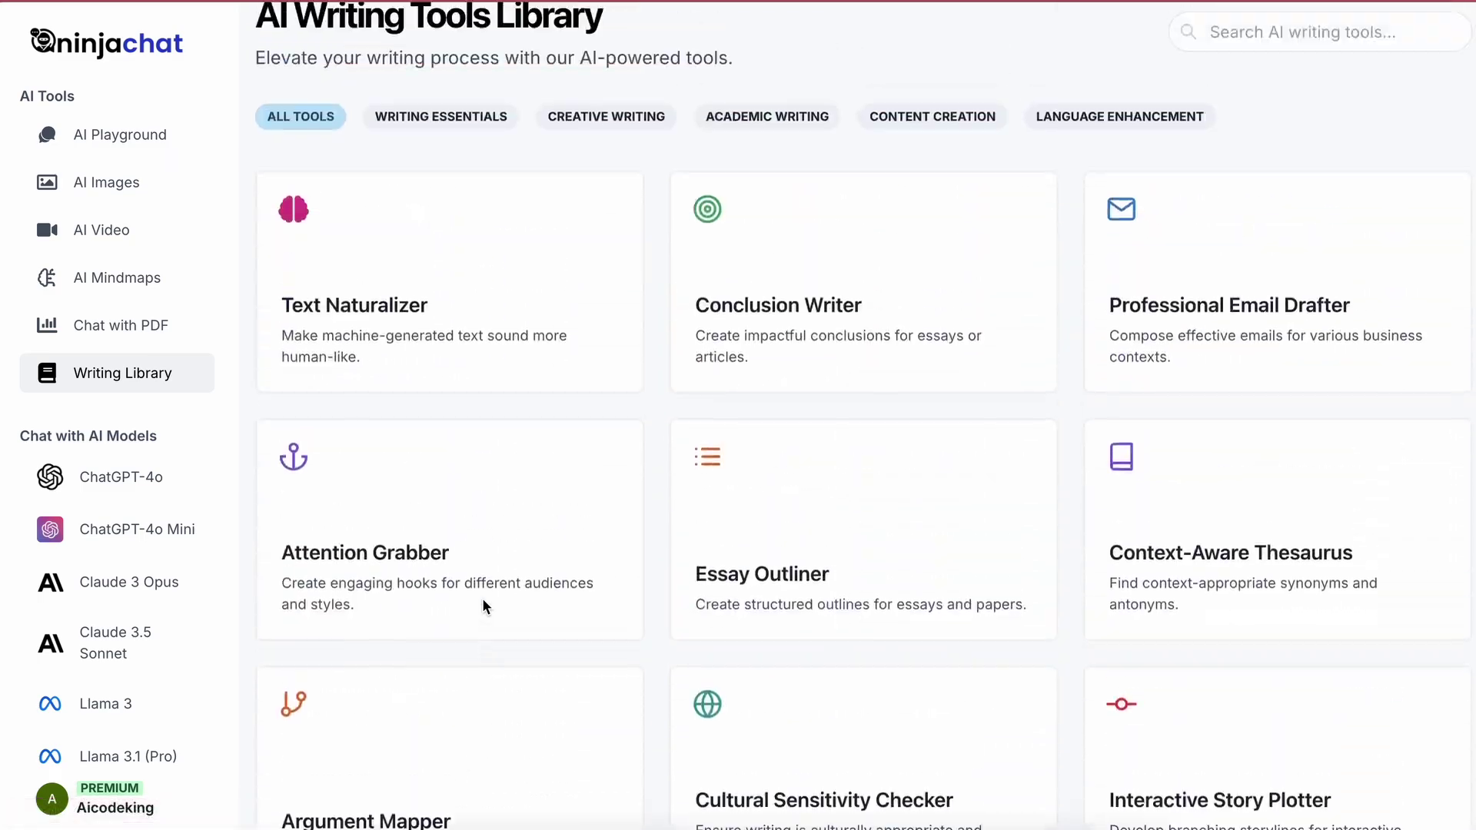
scroll(482, 604, up, 1)
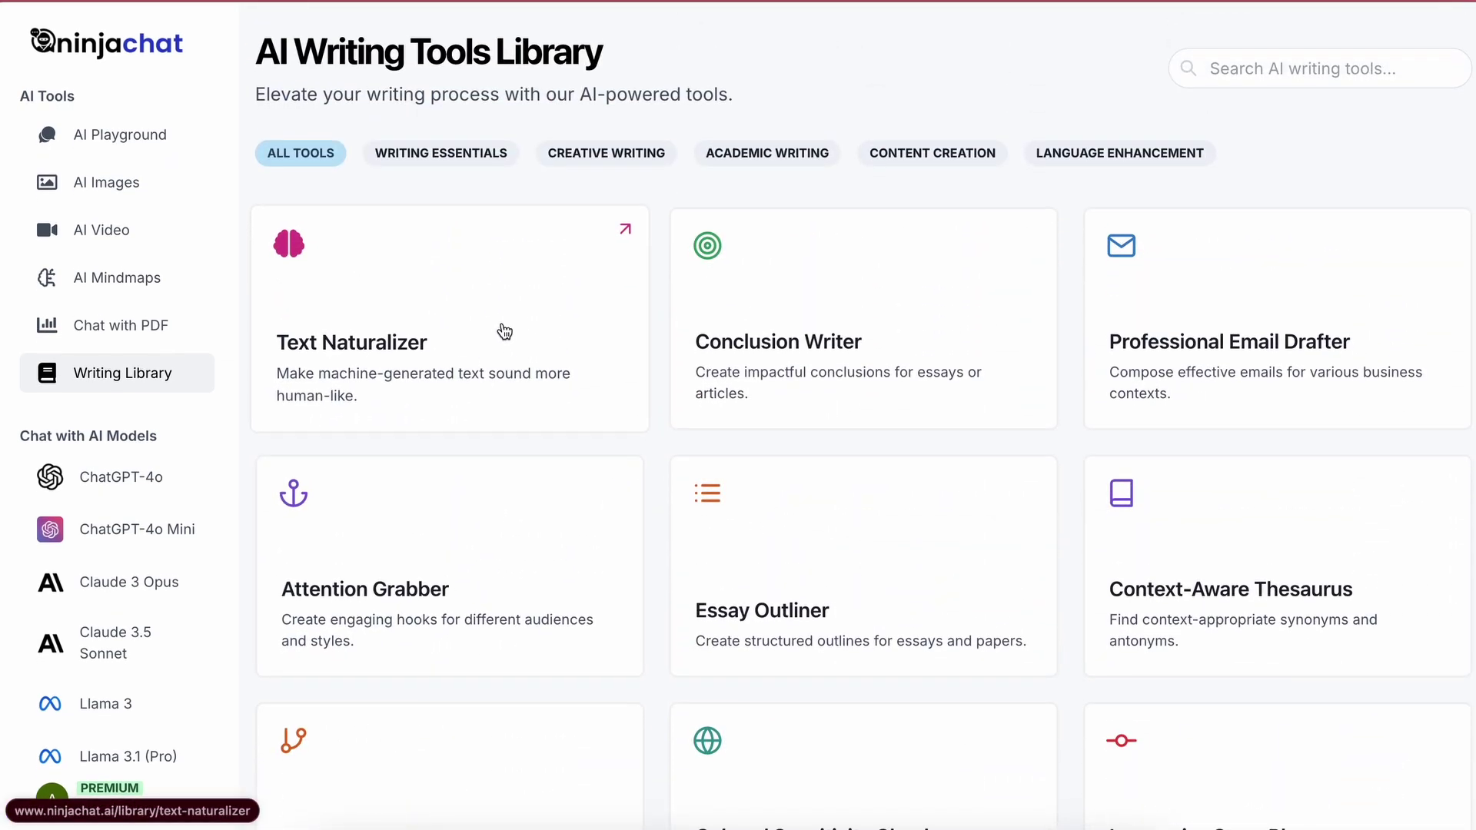
Step: Generate a more human-sounding version of the YouTube-subscription essay with Text Naturalizer
click(482, 357)
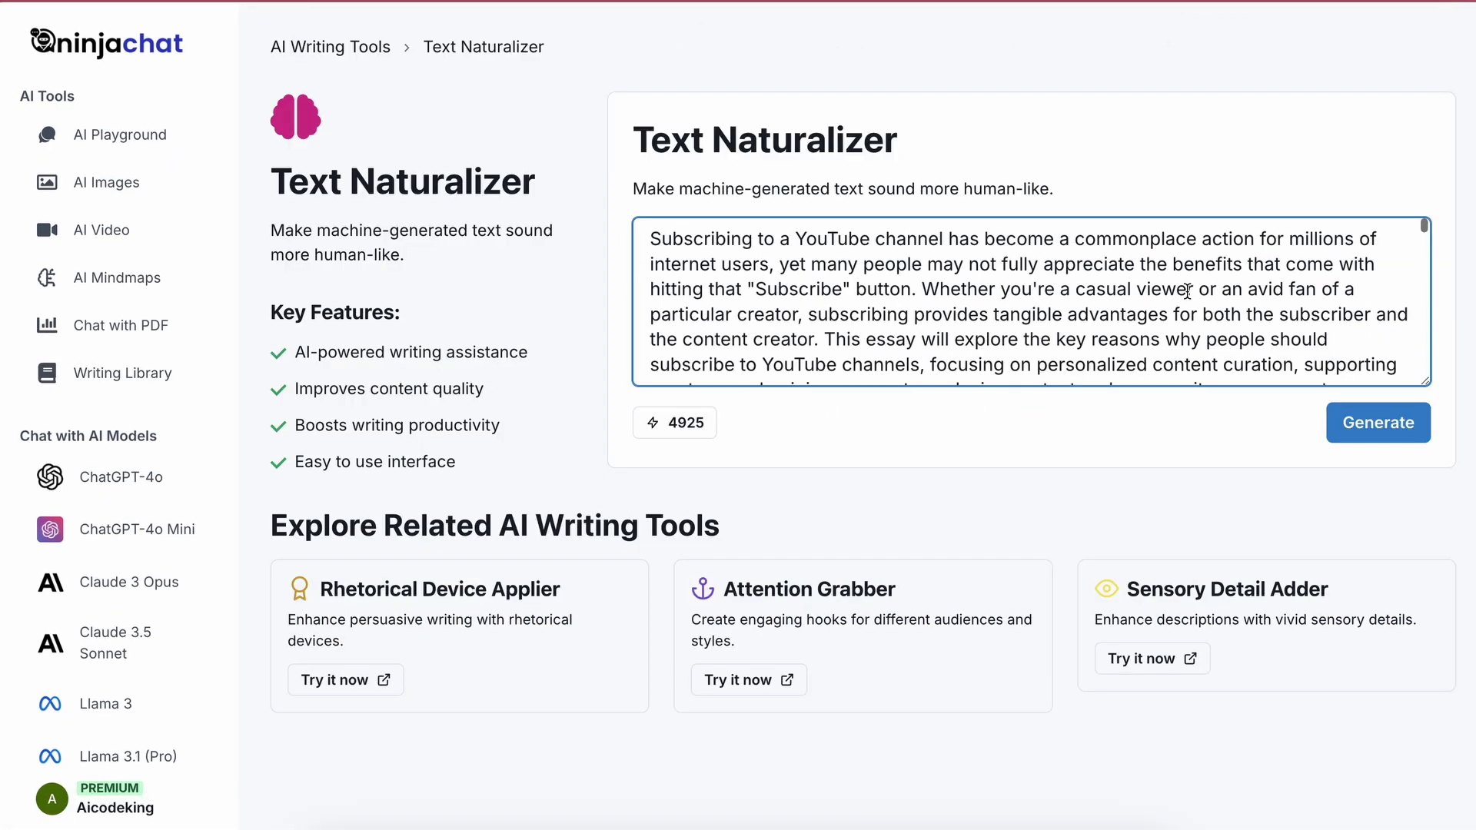
scroll(1188, 291, down, 2)
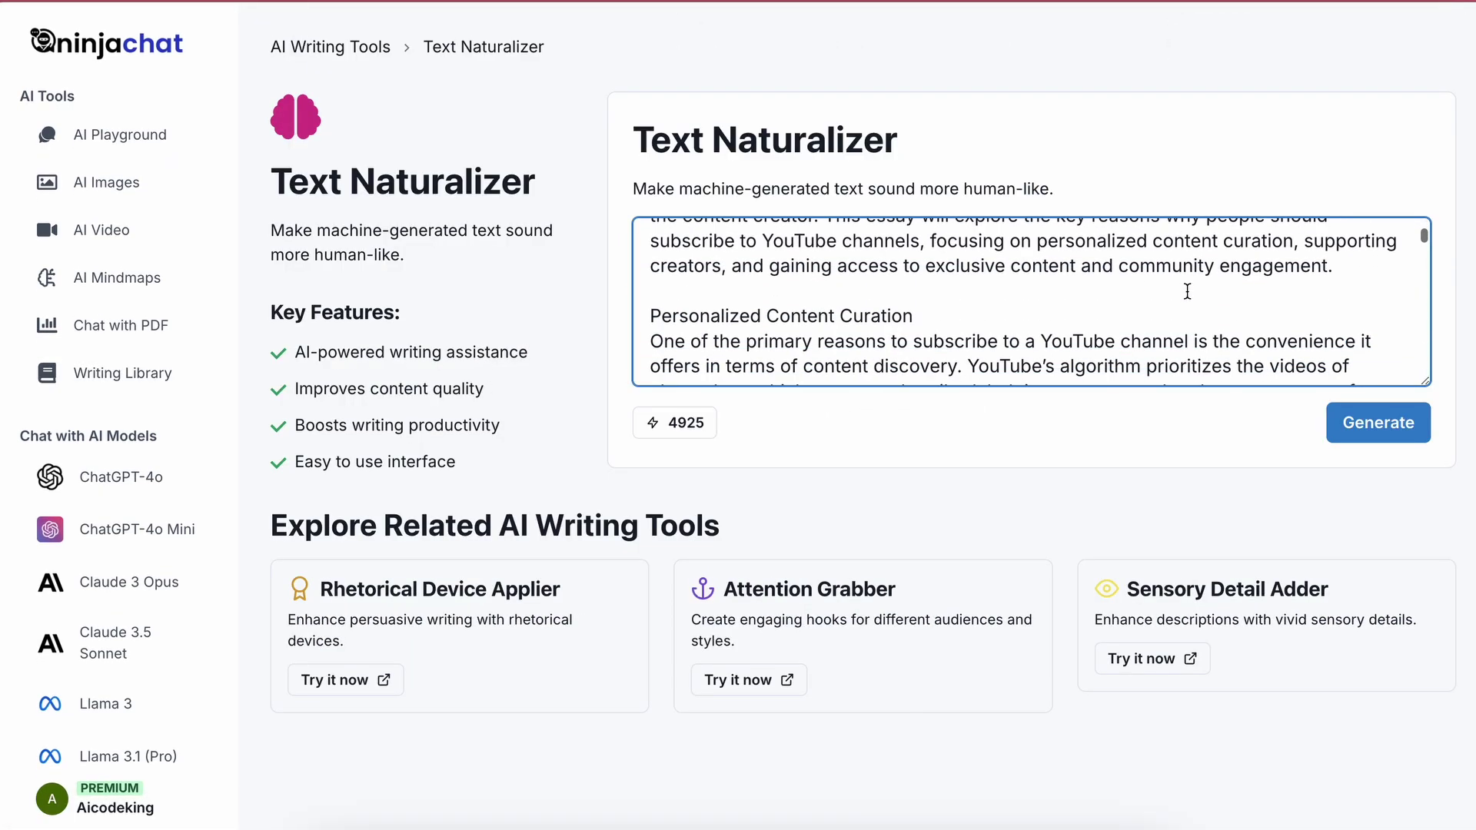
click(1341, 425)
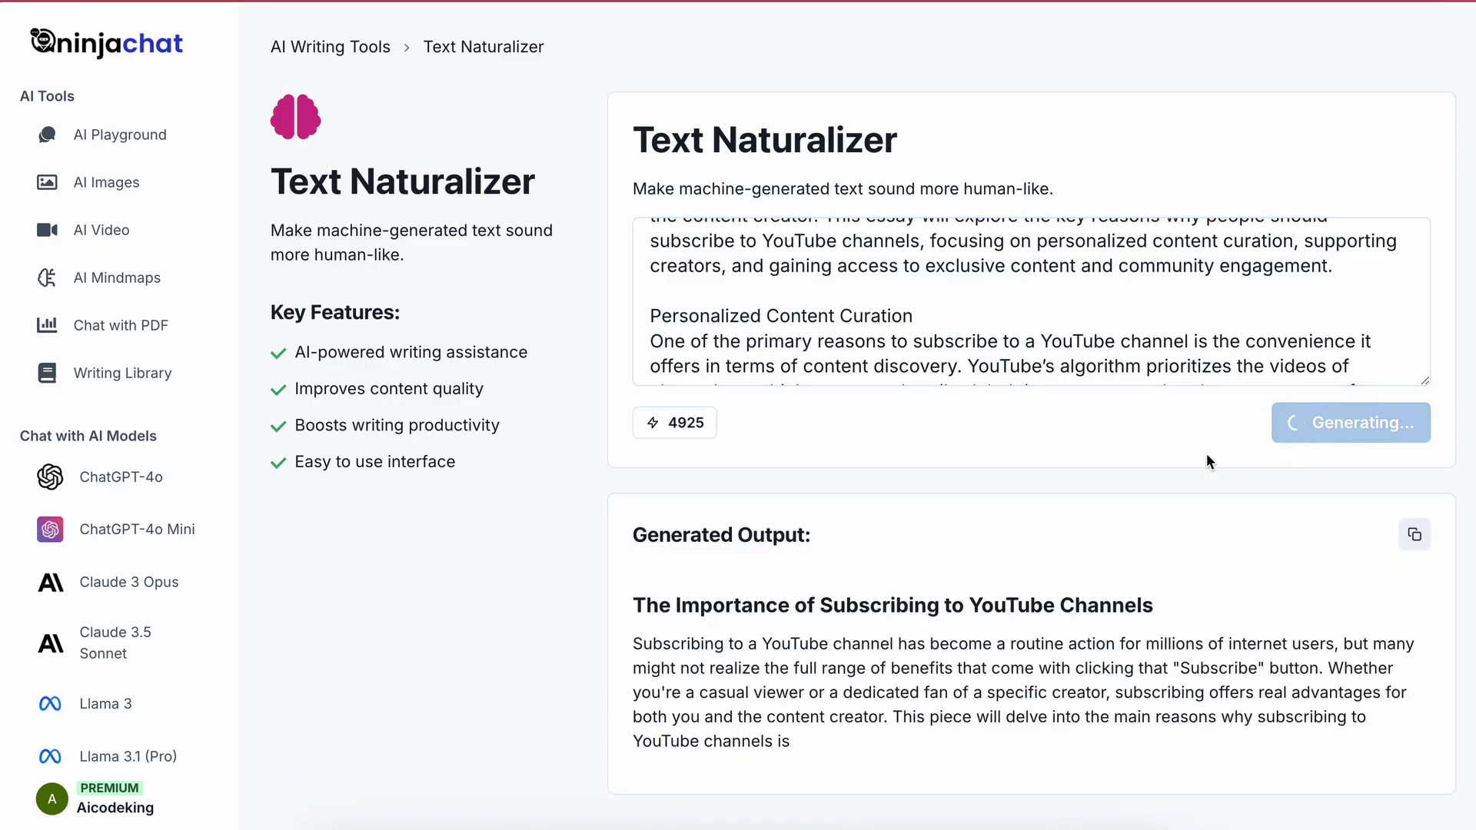
scroll(528, 623, down, 3)
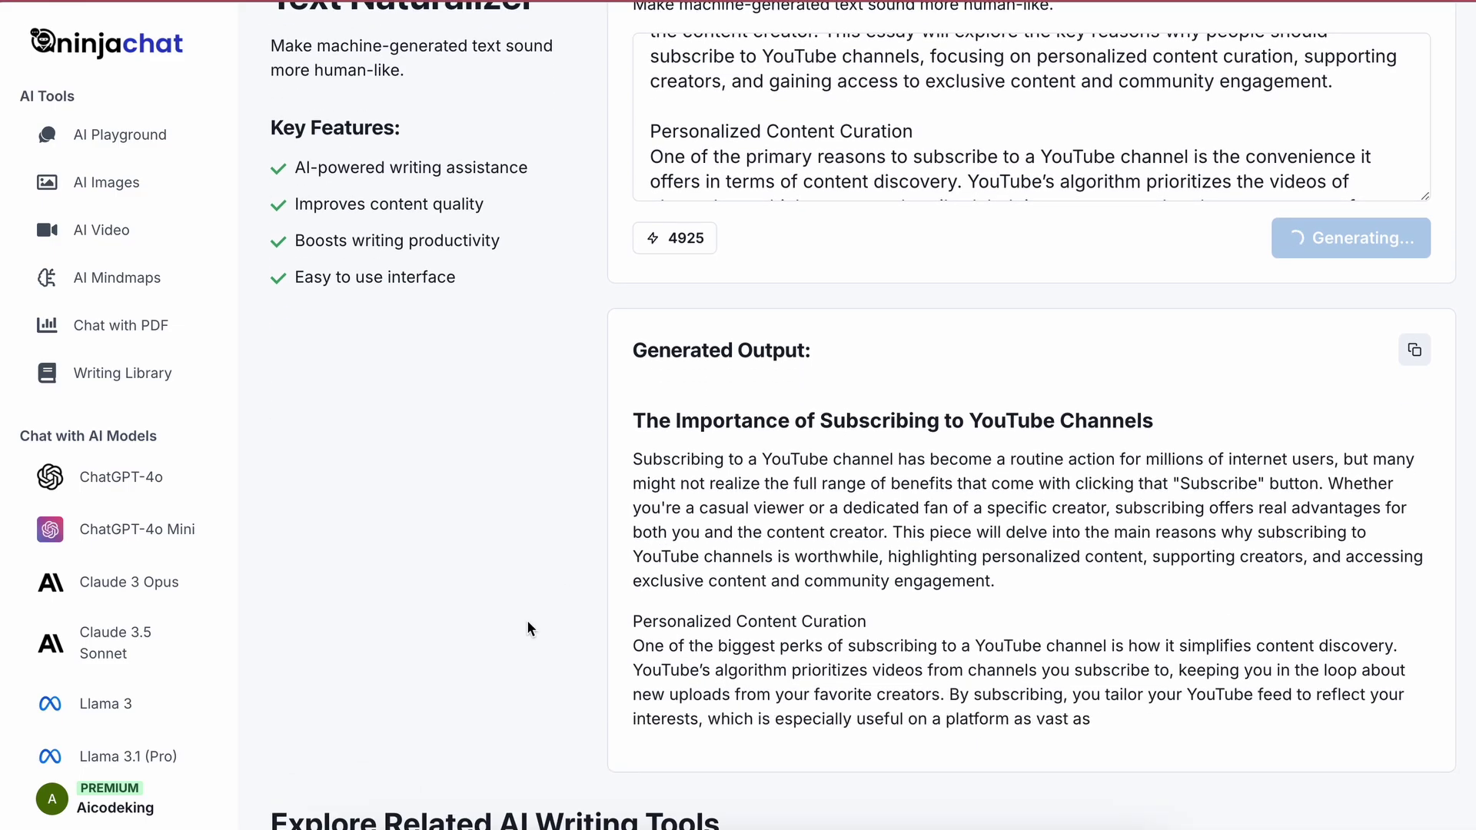
scroll(527, 620, down, 5)
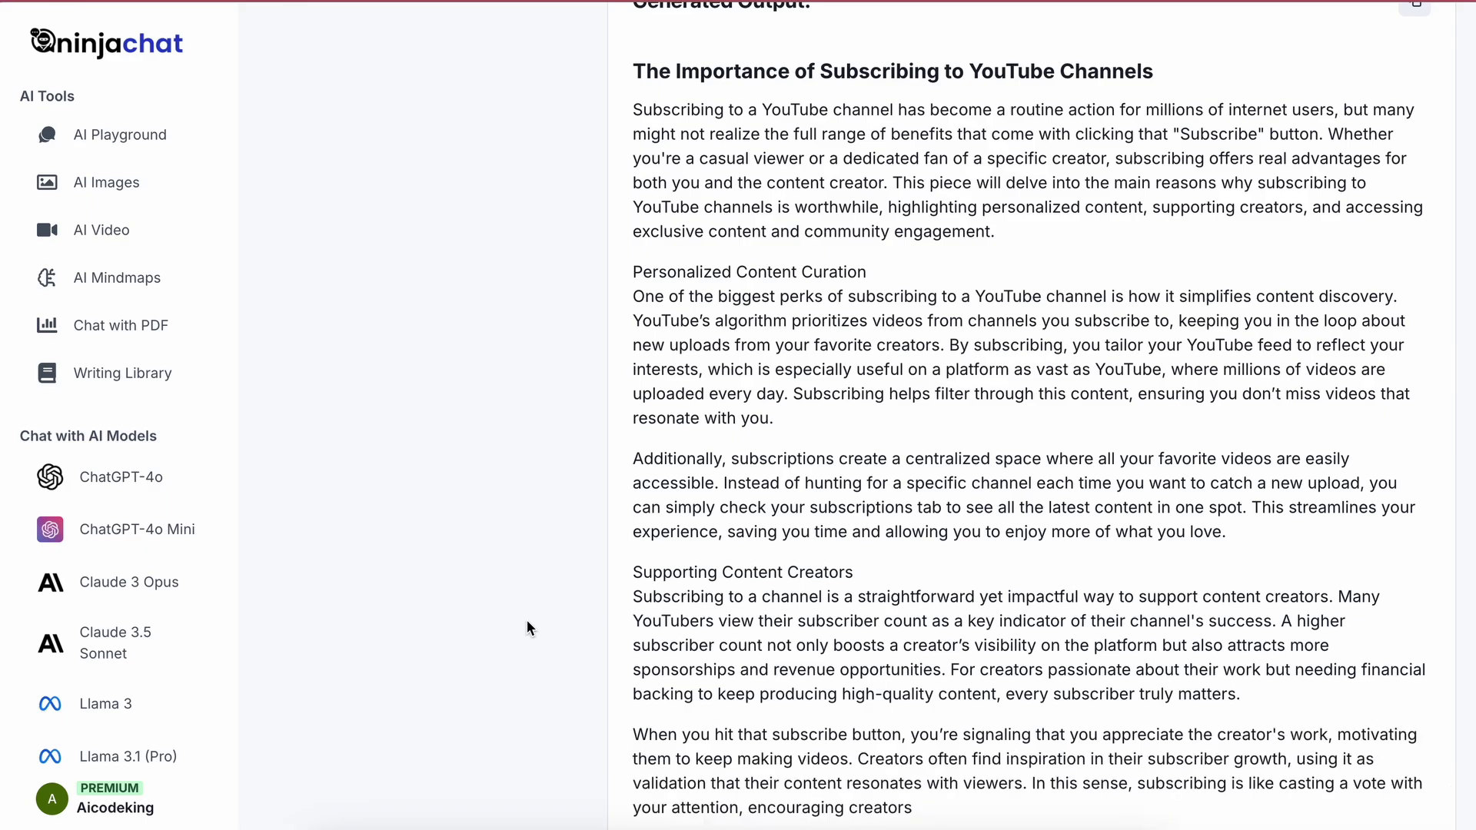
scroll(527, 628, down, 5)
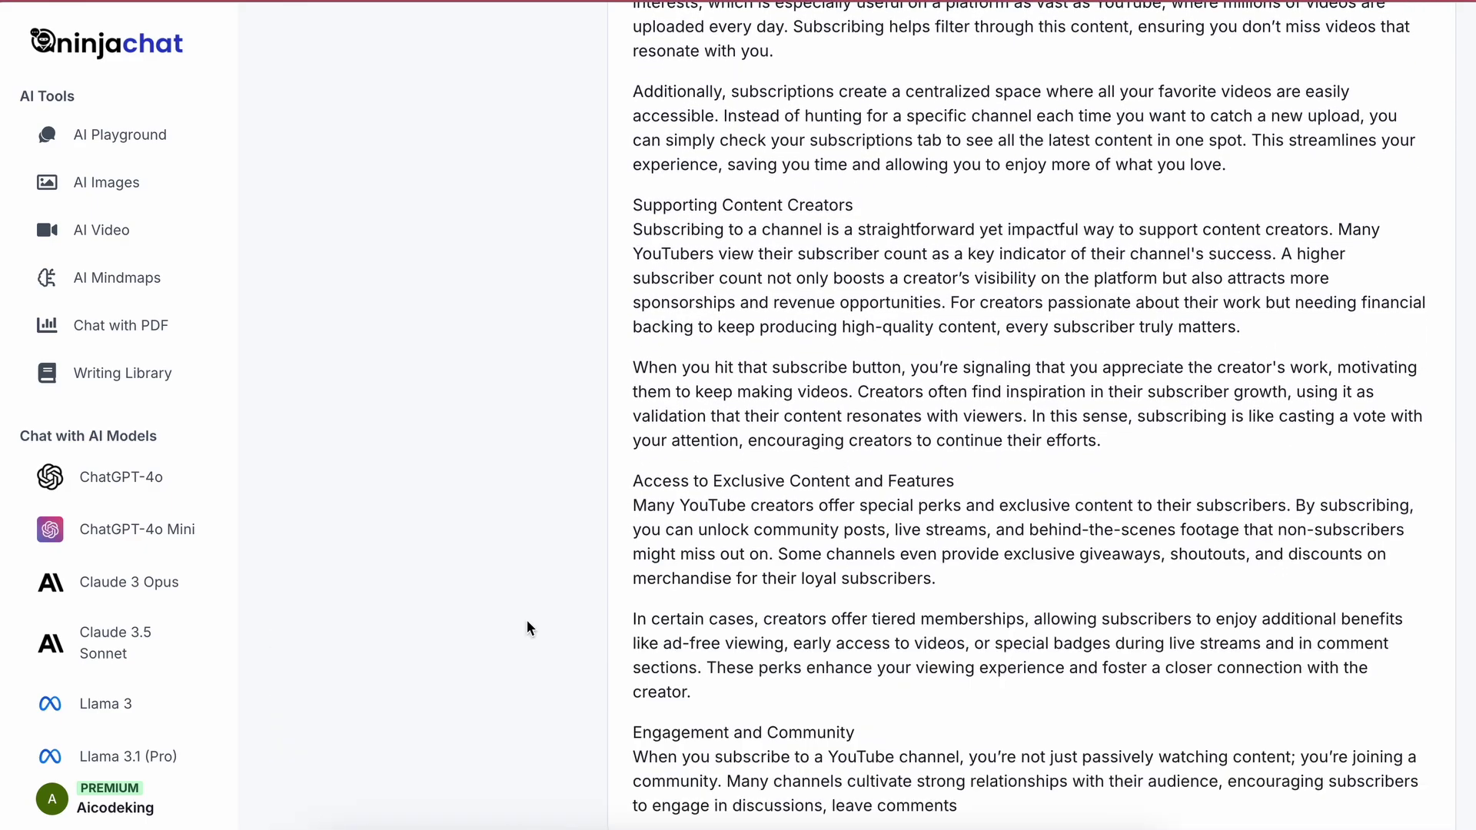
scroll(528, 627, up, 15)
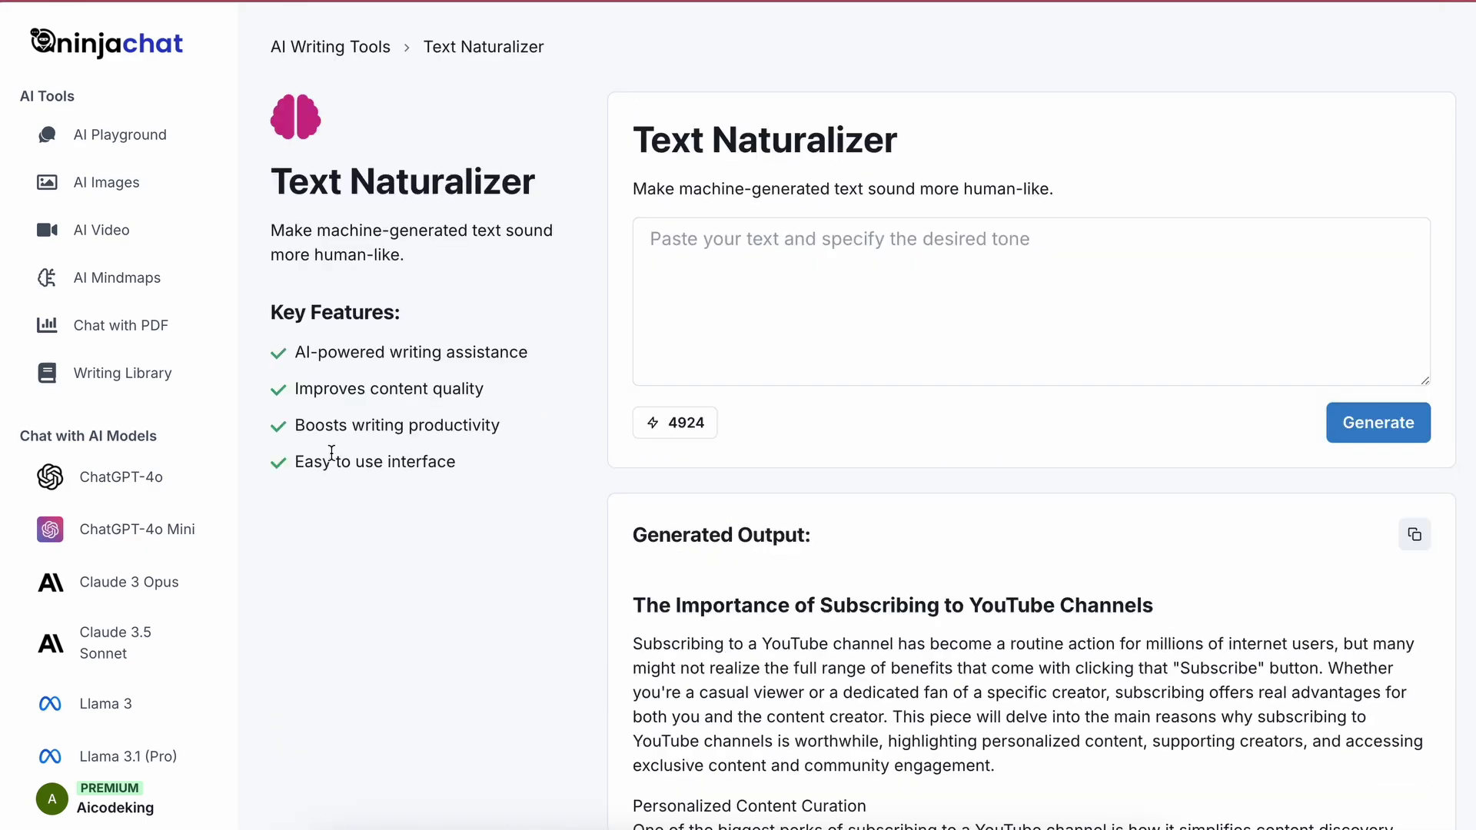
Step: Send "what's up?" to Claude 3.5 Sonnet
click(167, 486)
click(165, 537)
click(168, 585)
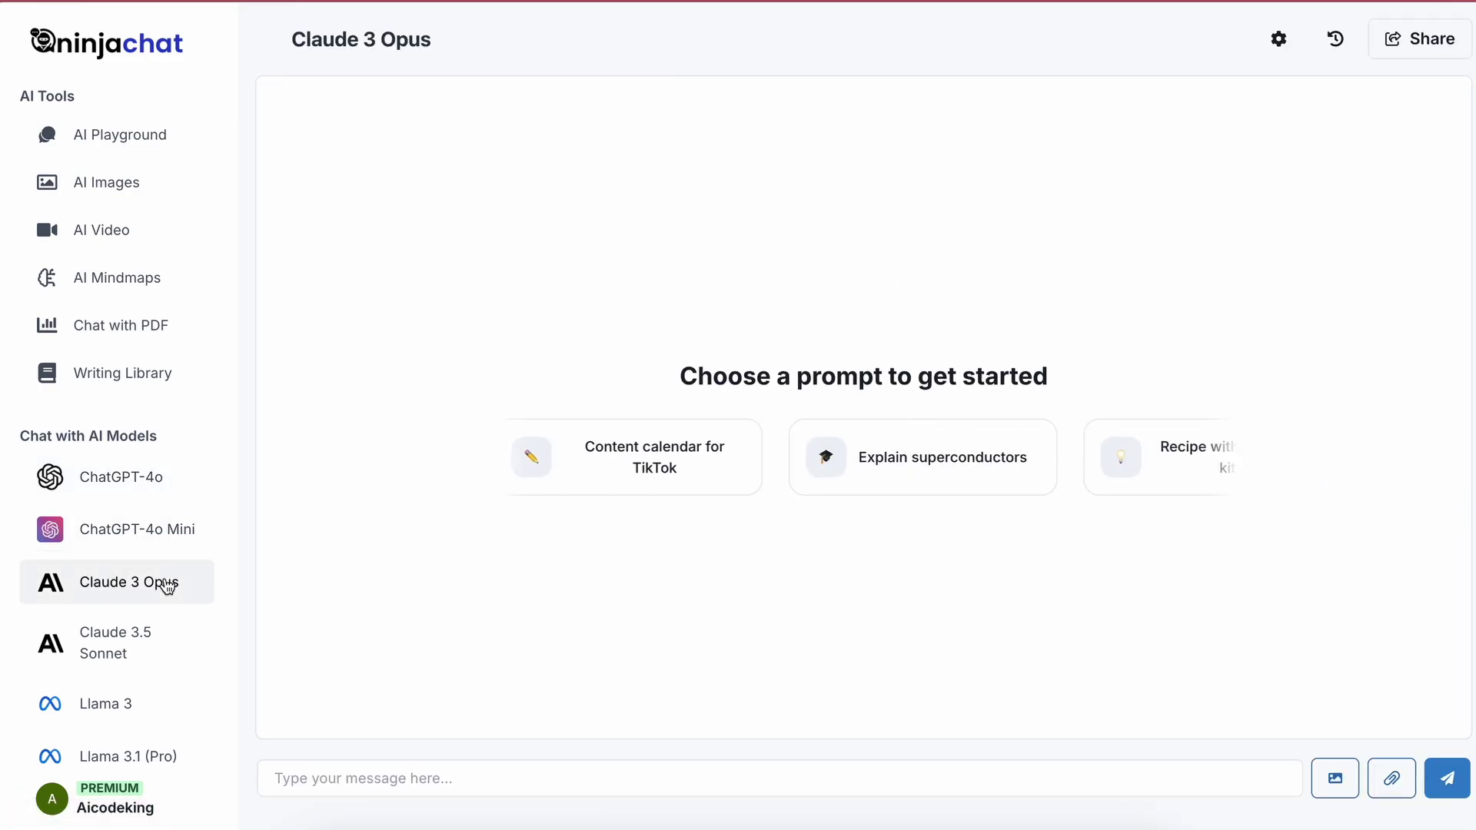
click(164, 643)
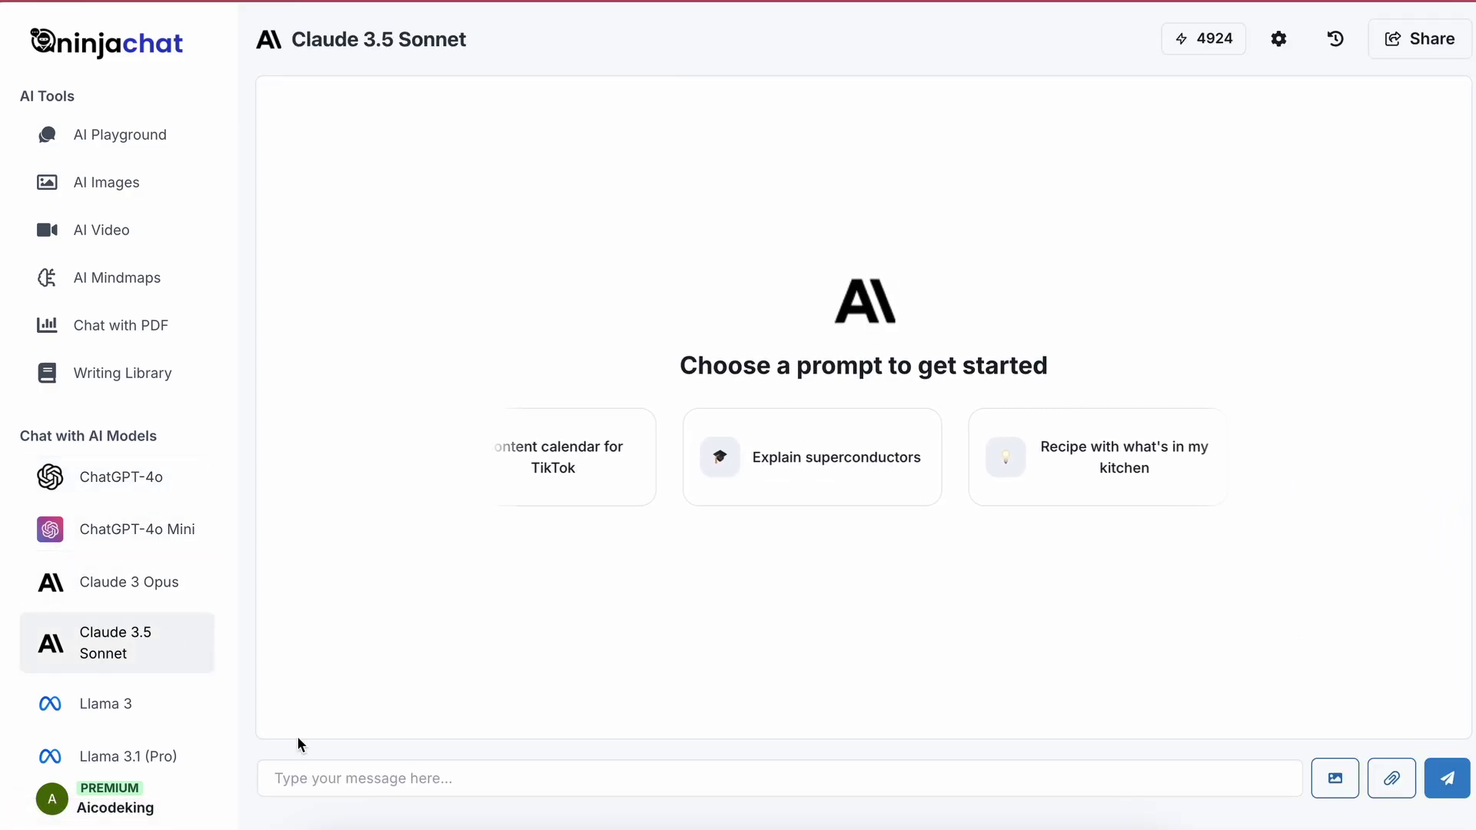
click(319, 765)
text(what)
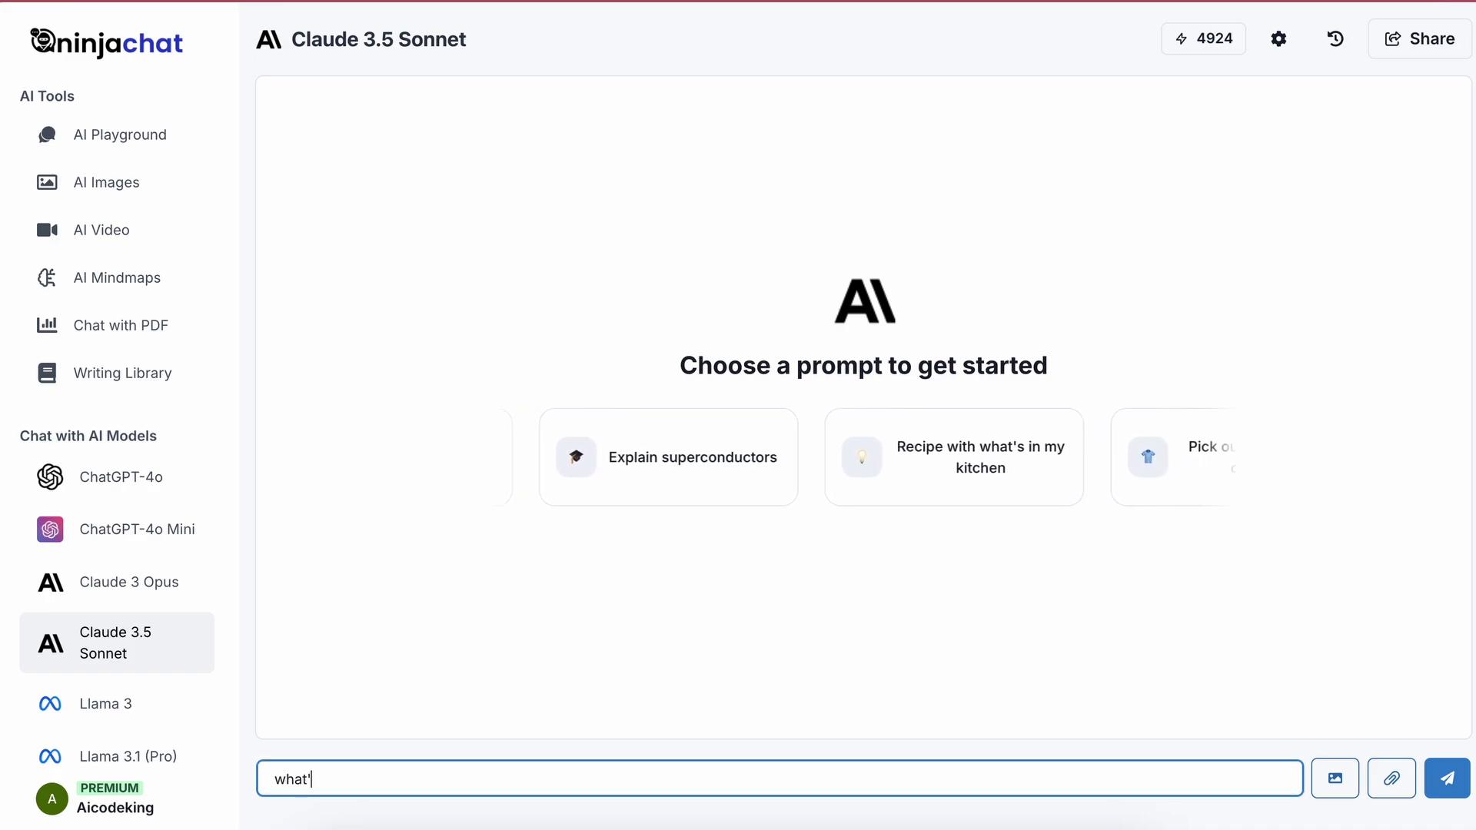
text(s up?)
key(Return)
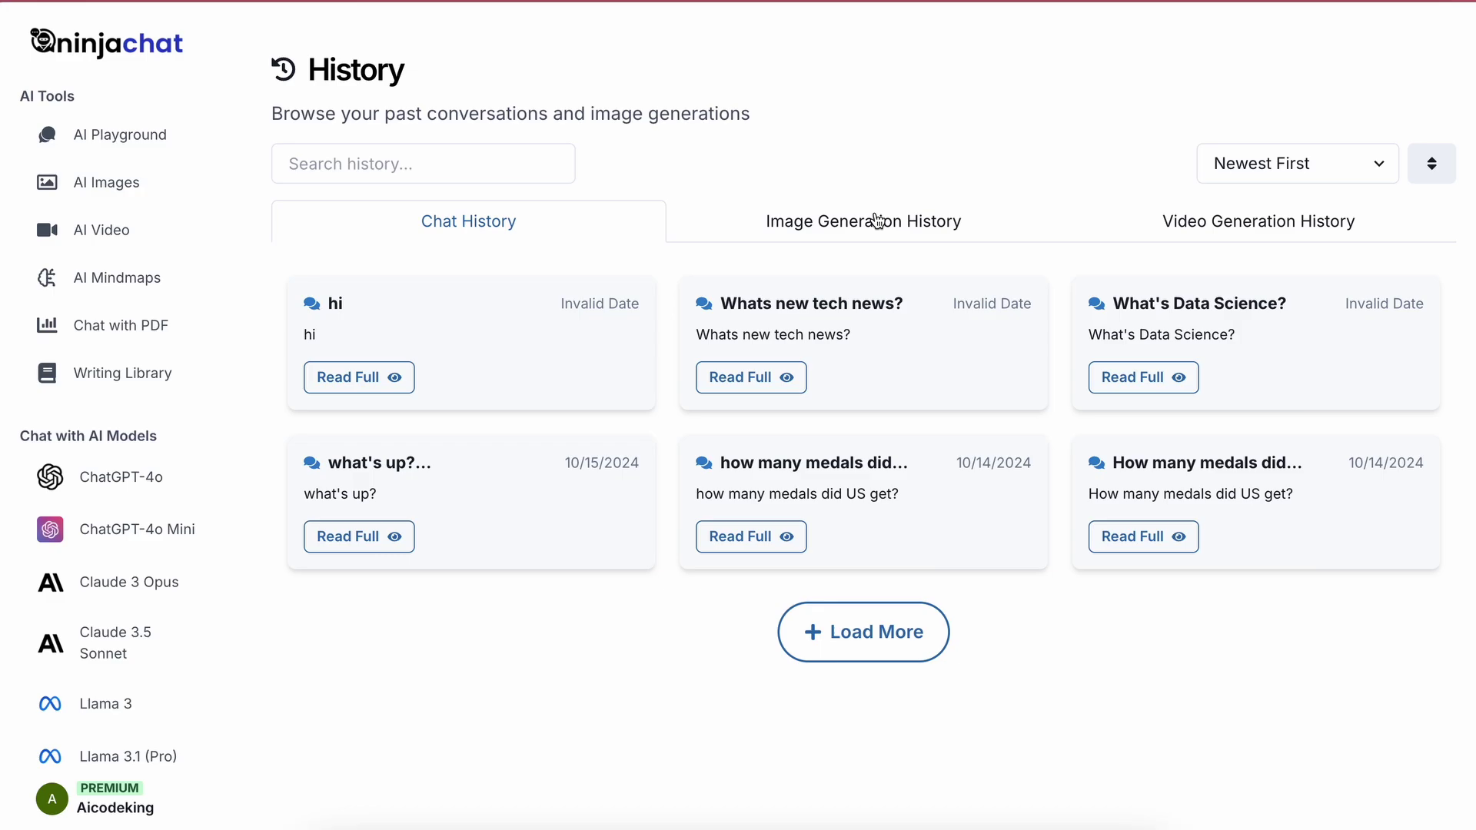
Step: Check the Image Generation, Video Generation and Chat History tabs, then return to AI Playground
click(879, 221)
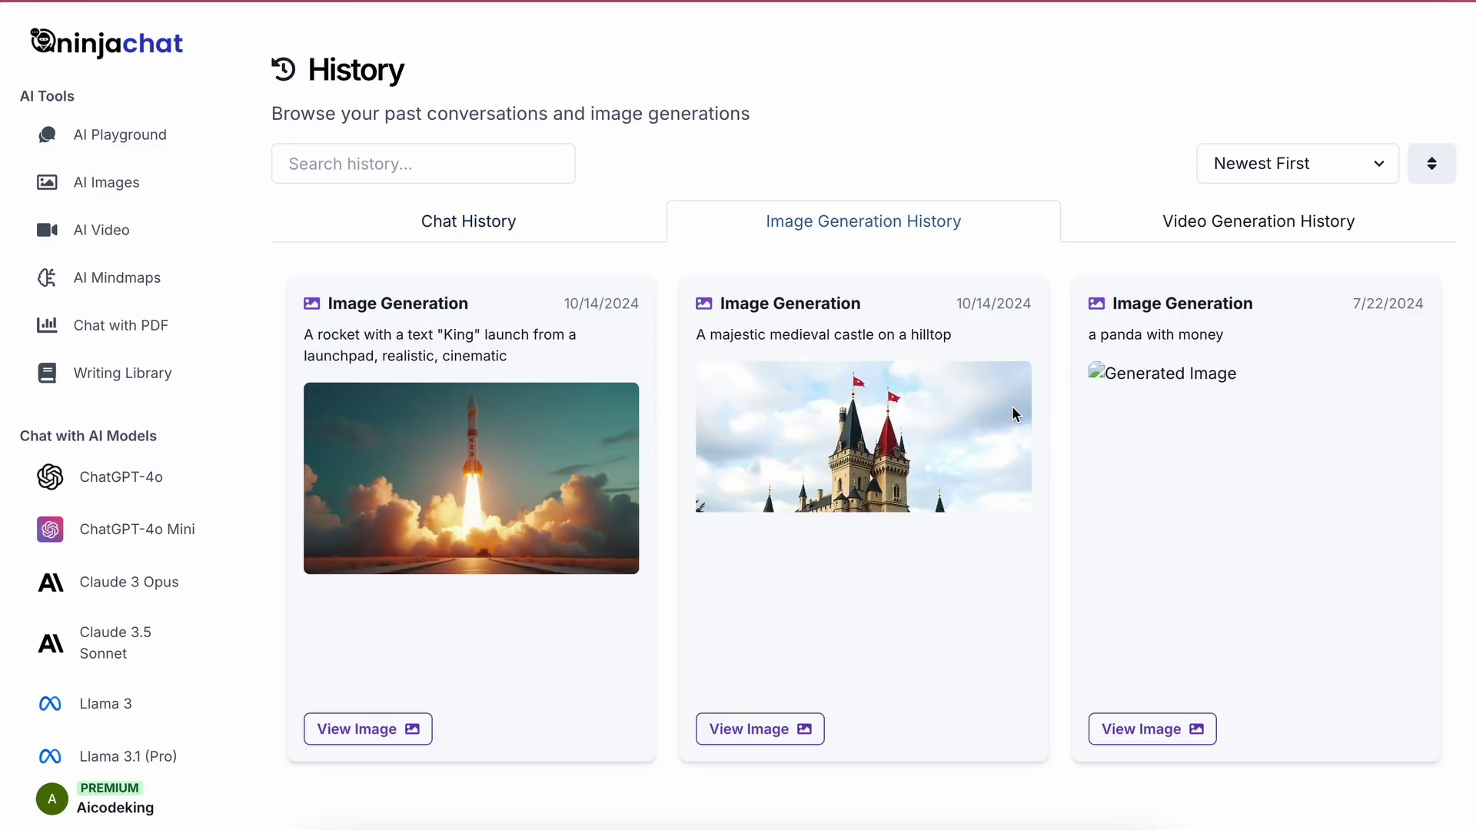
click(1179, 237)
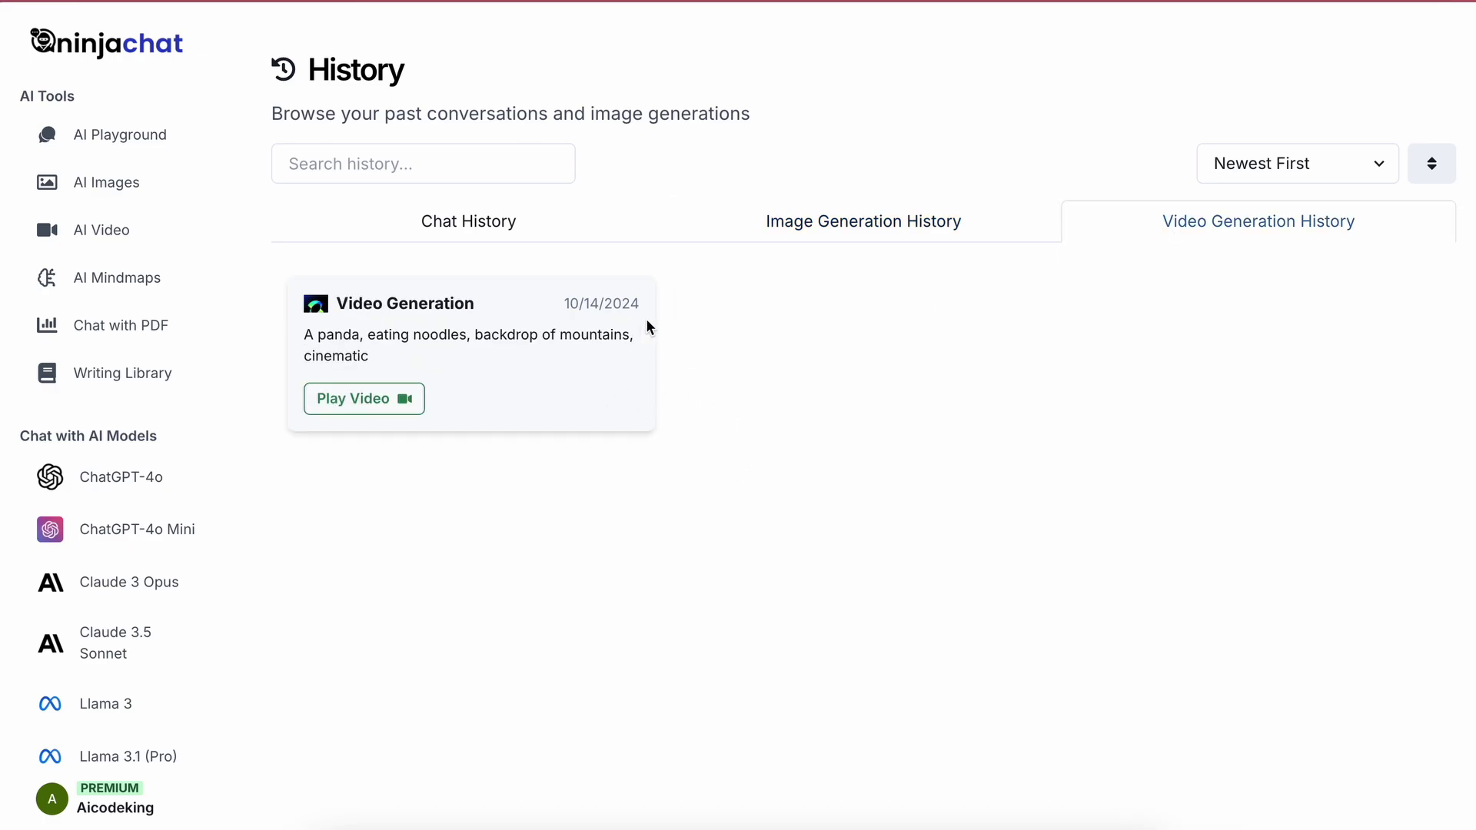
click(565, 240)
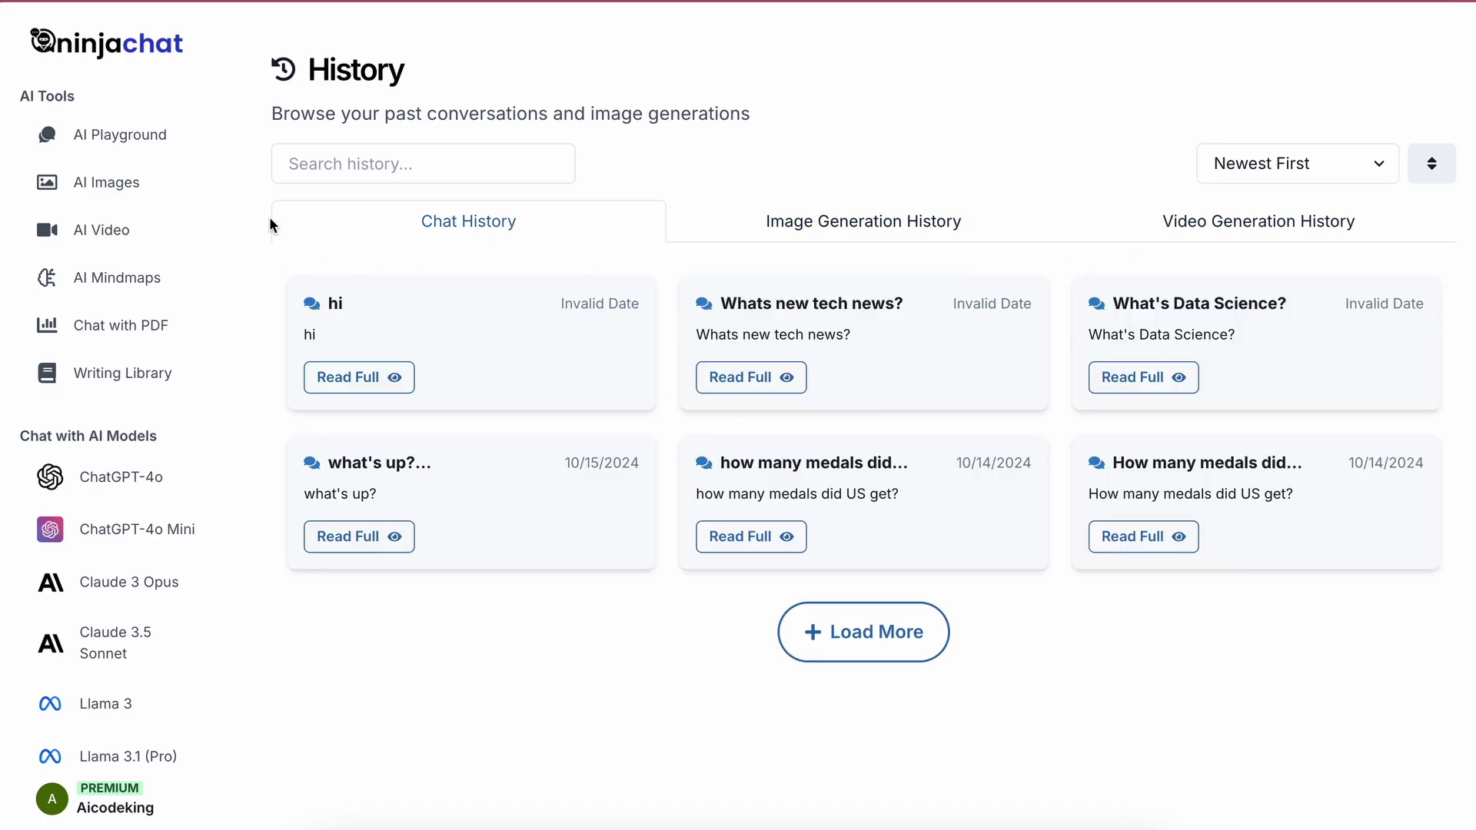
click(176, 151)
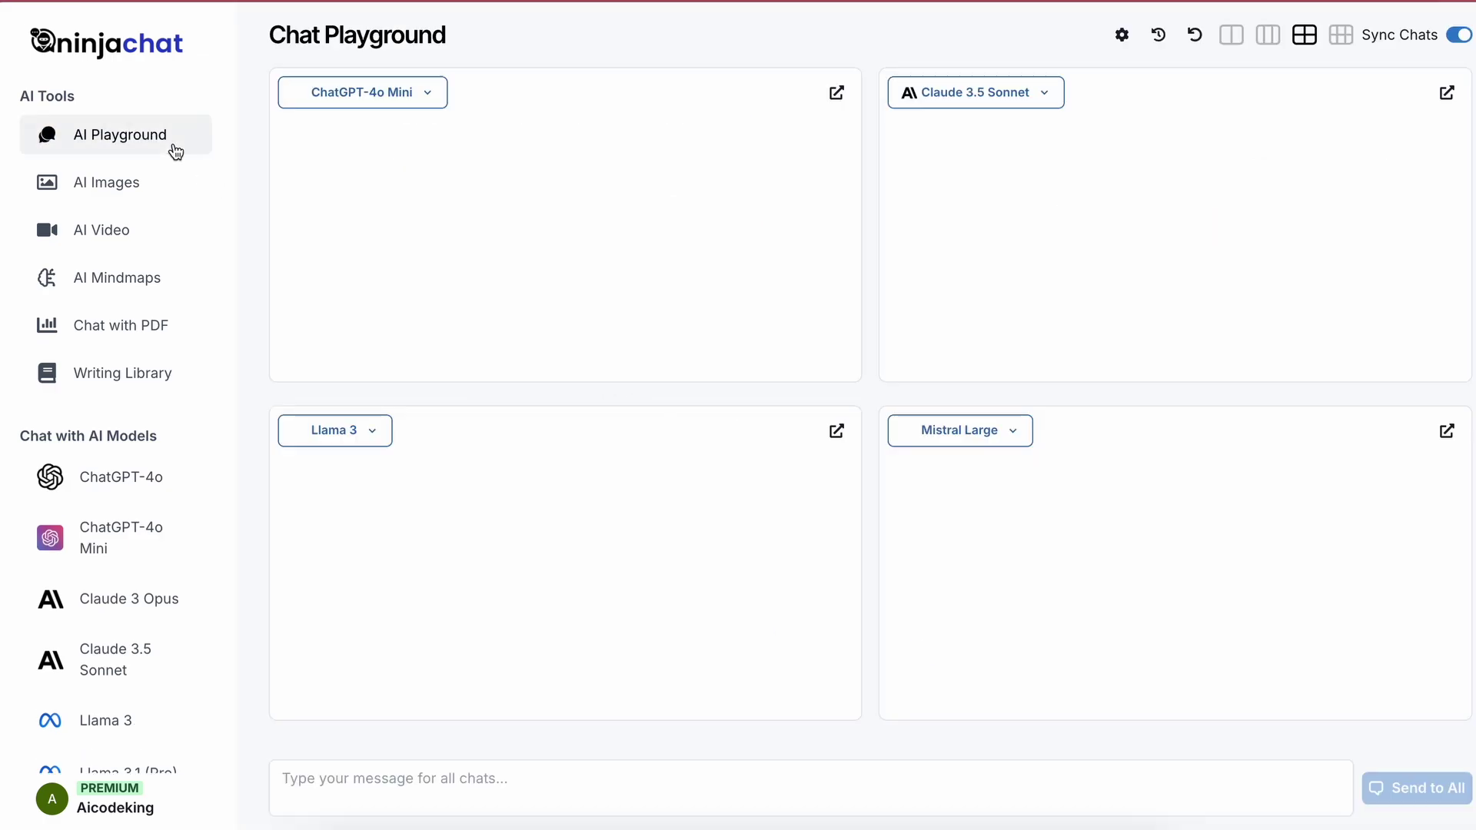
Step: Look at the AI Images and AI Video generation studios
click(165, 199)
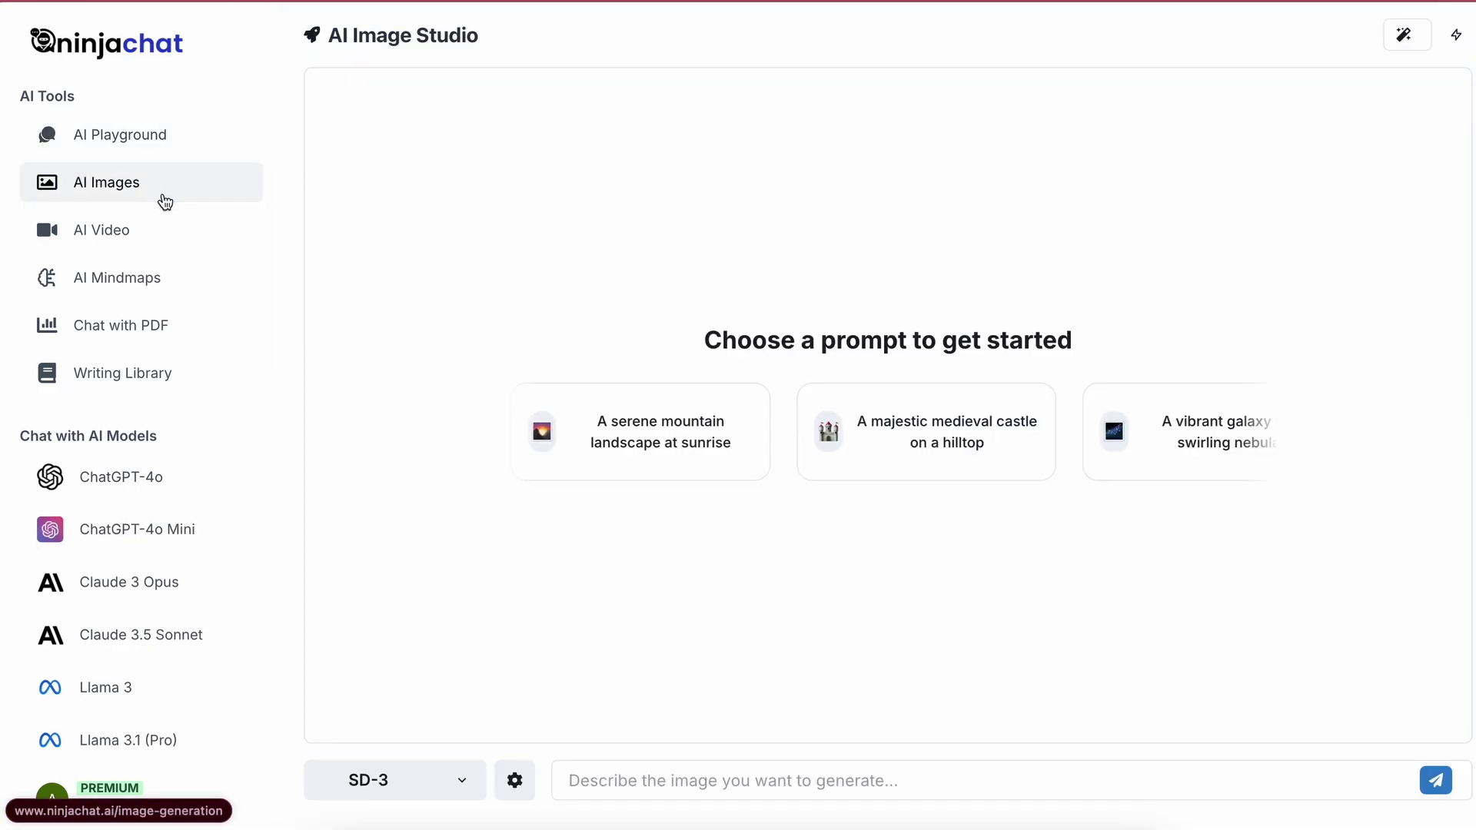
click(162, 237)
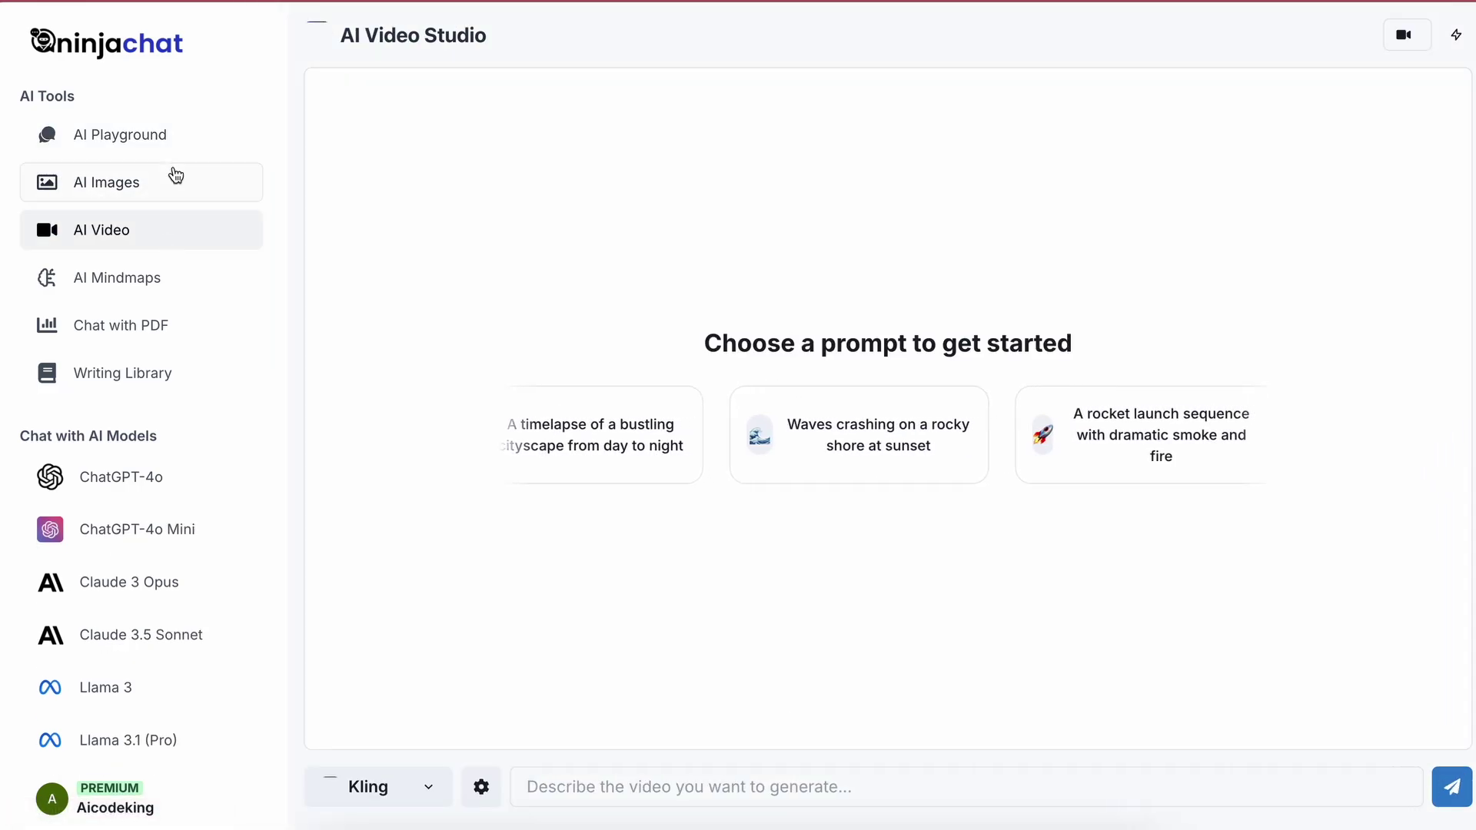
scroll(174, 485, down, 4)
Step: Ask Perplexity AI for the latest tech news and get ten highlights
click(174, 514)
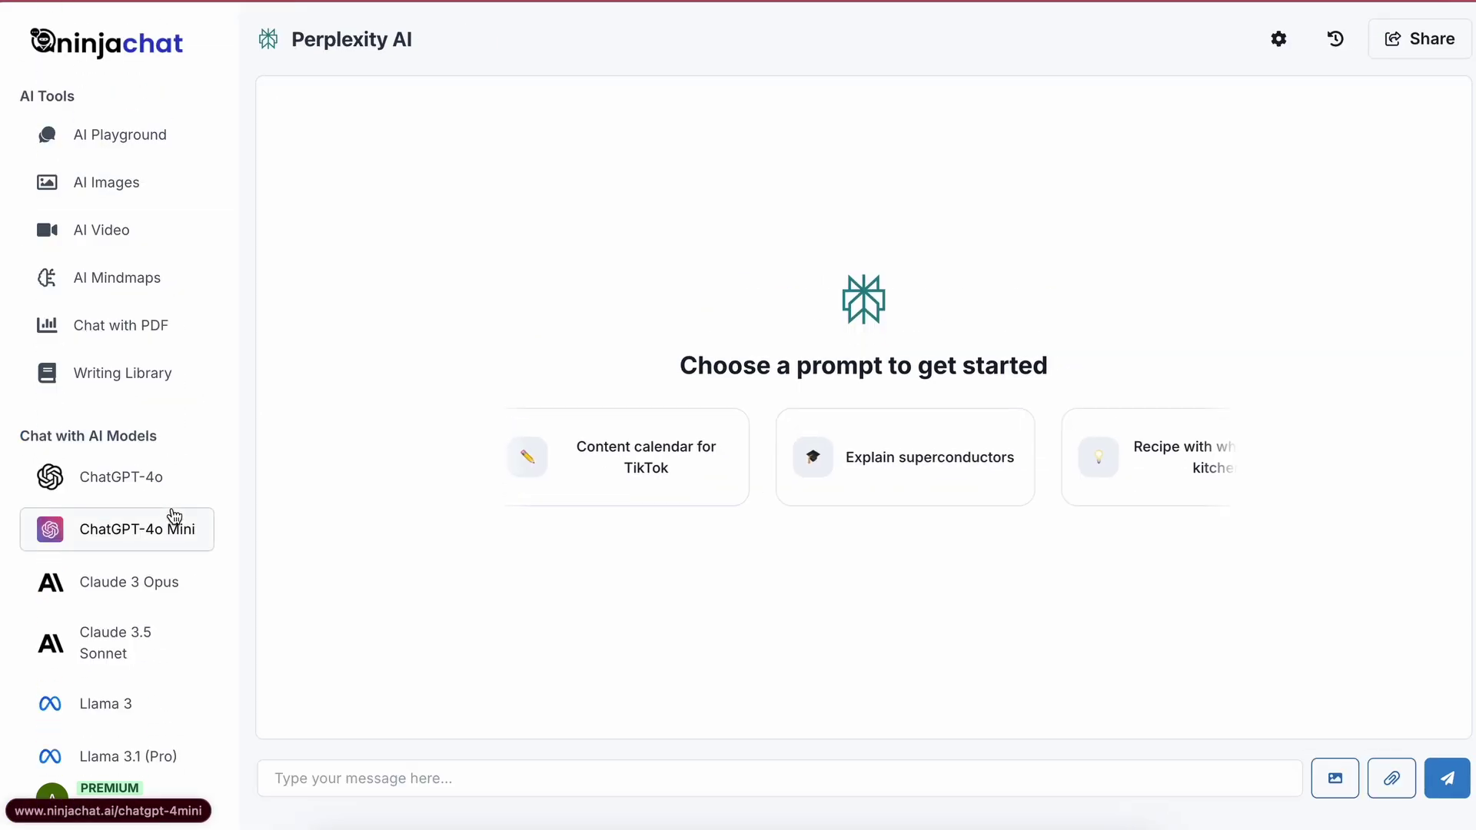
click(402, 780)
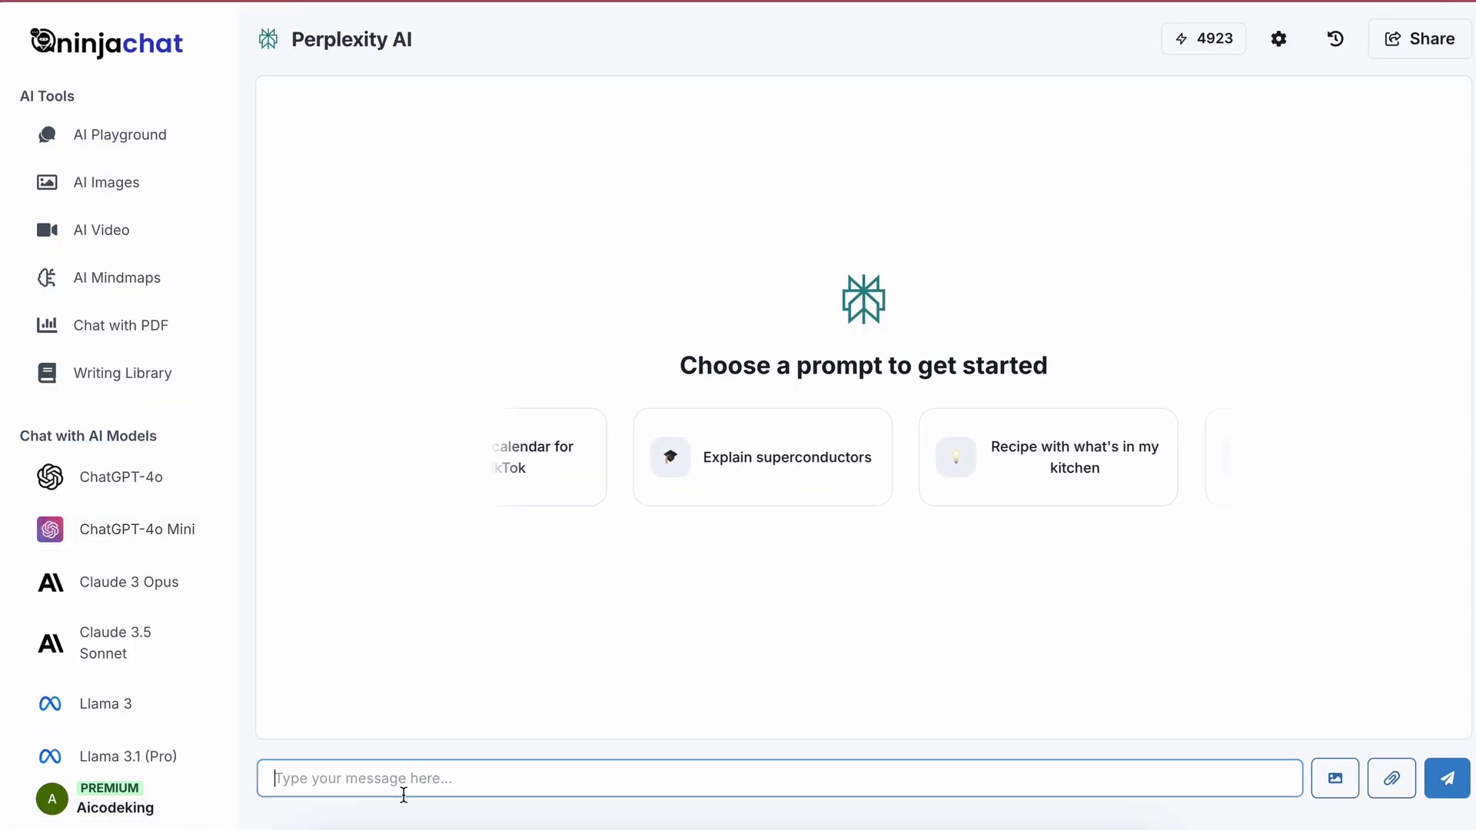
text(What's the latest tech)
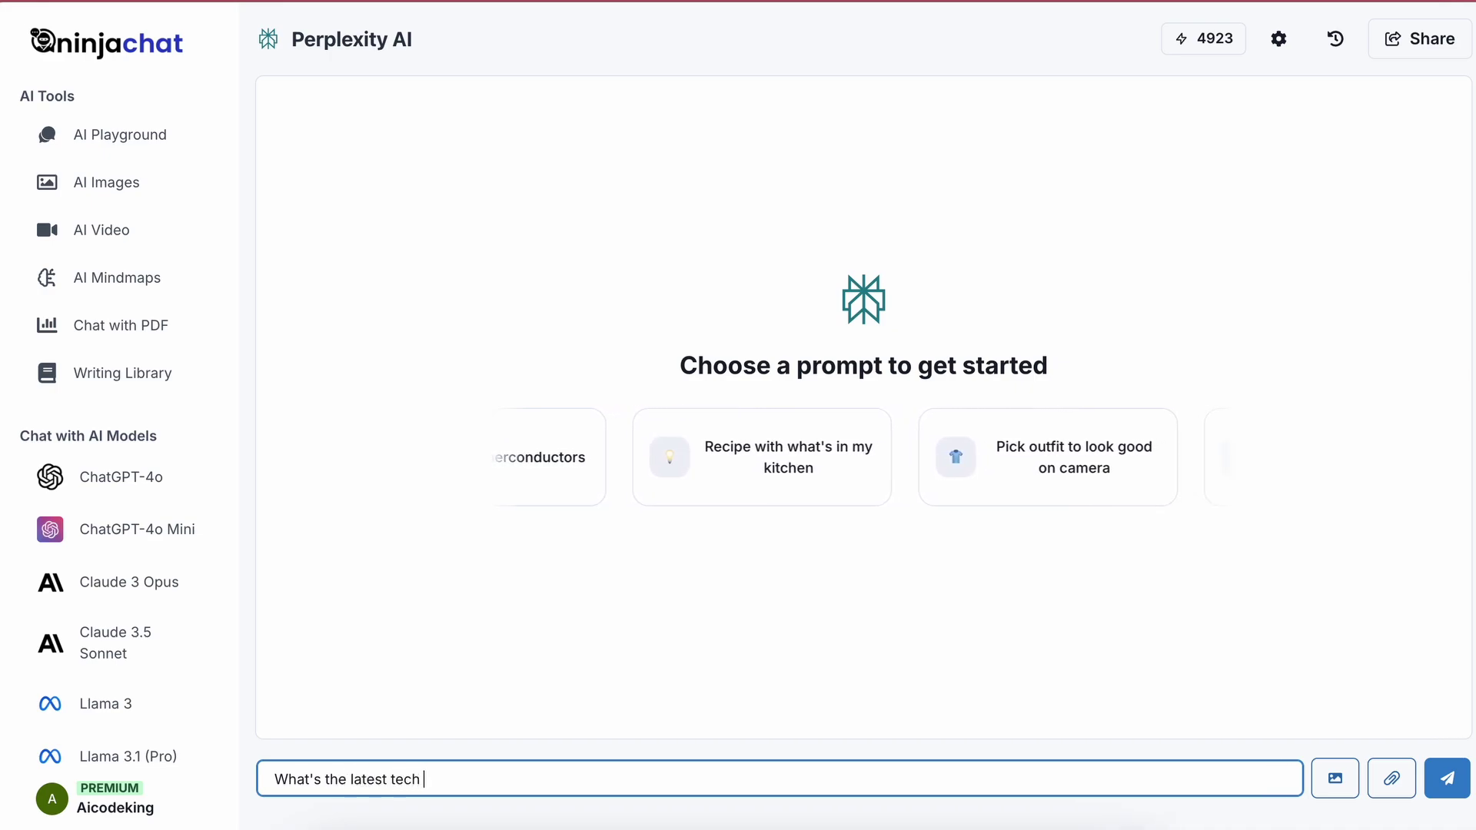
key(Return)
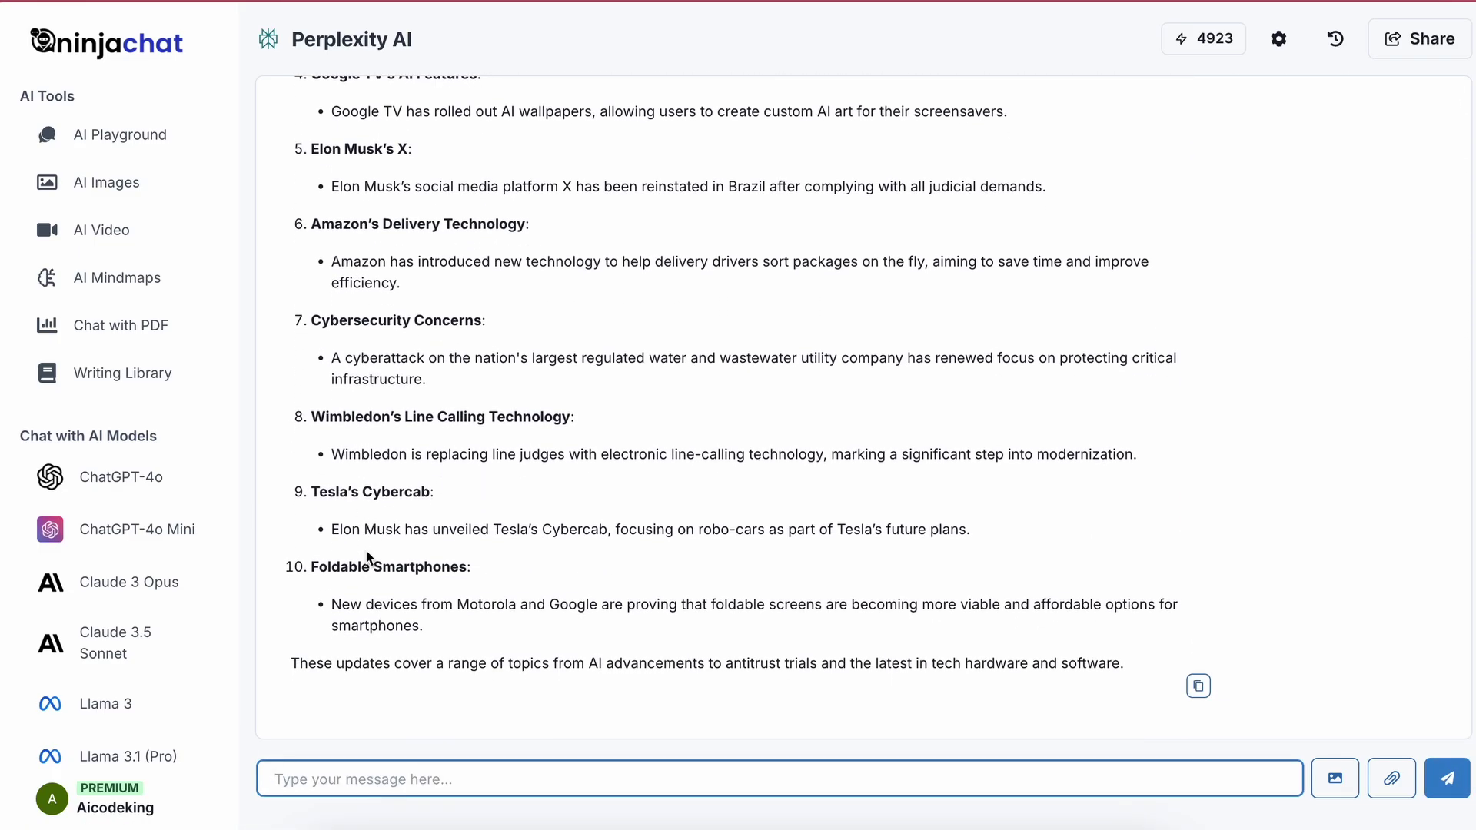
scroll(366, 549, up, 4)
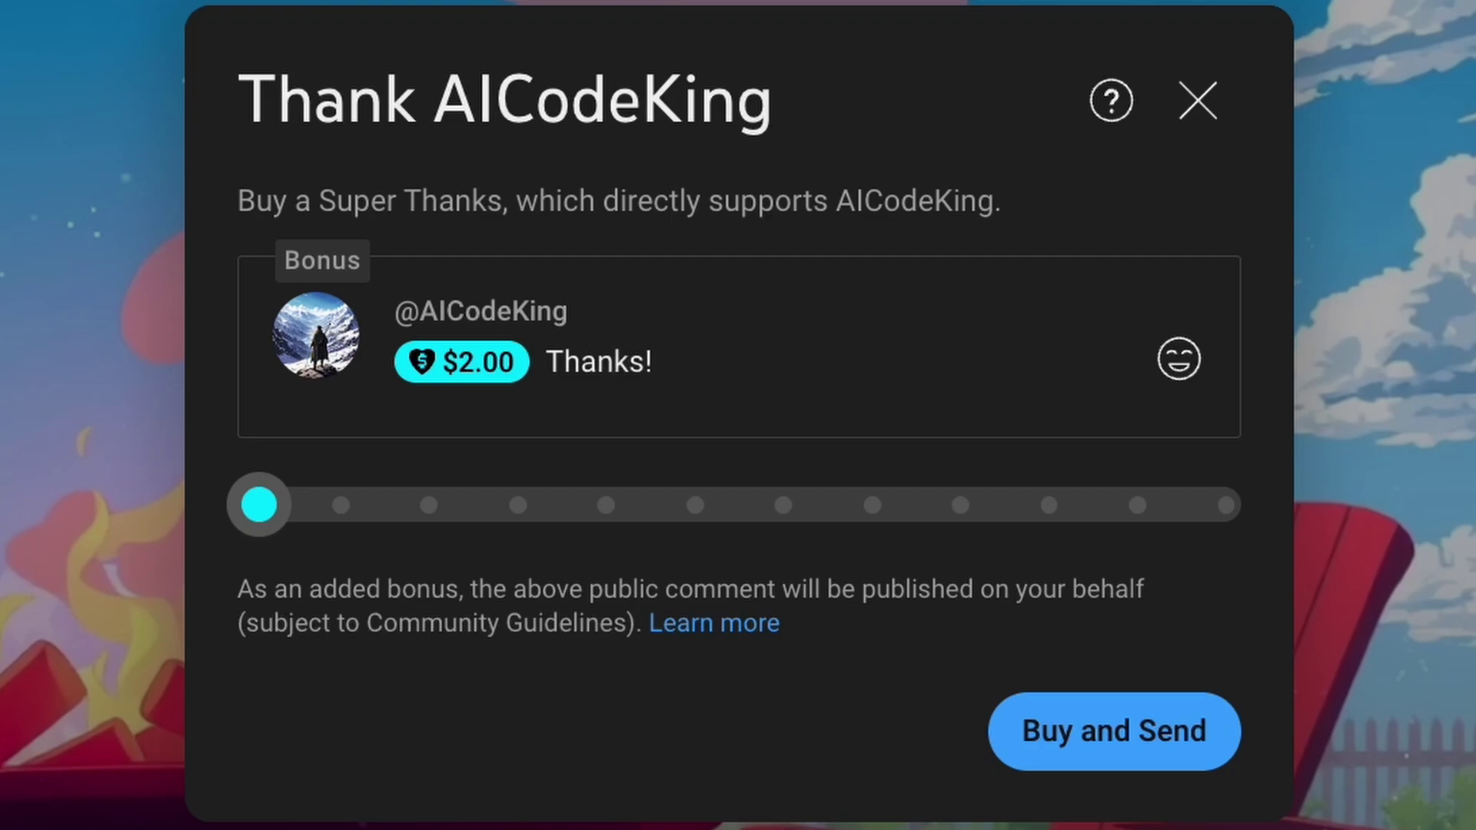
Step: Set Super Thanks to $50.00 and view the Bronze King to Diamond King membership tiers
drag(270, 504, 1290, 526)
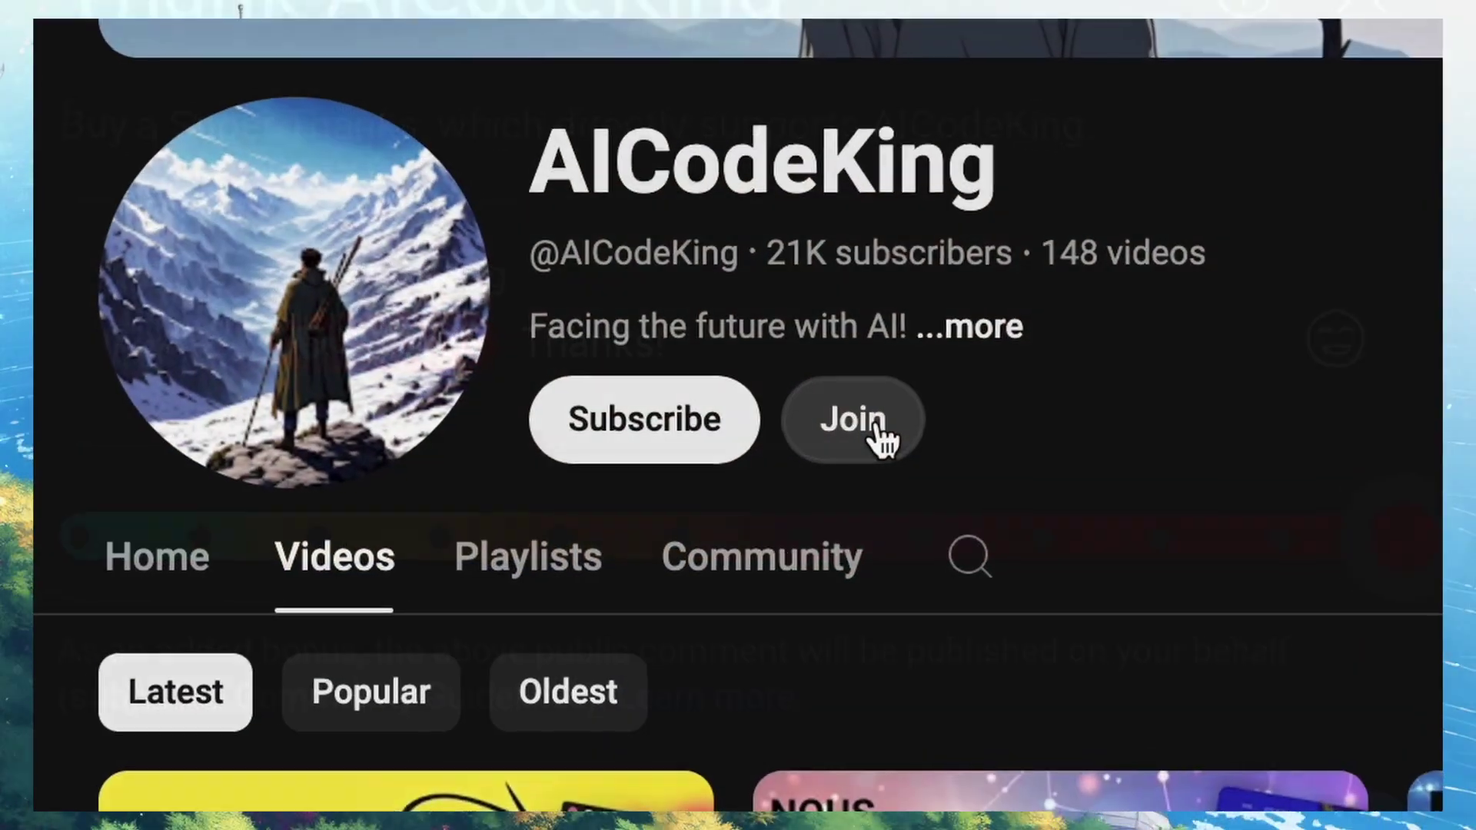
click(870, 439)
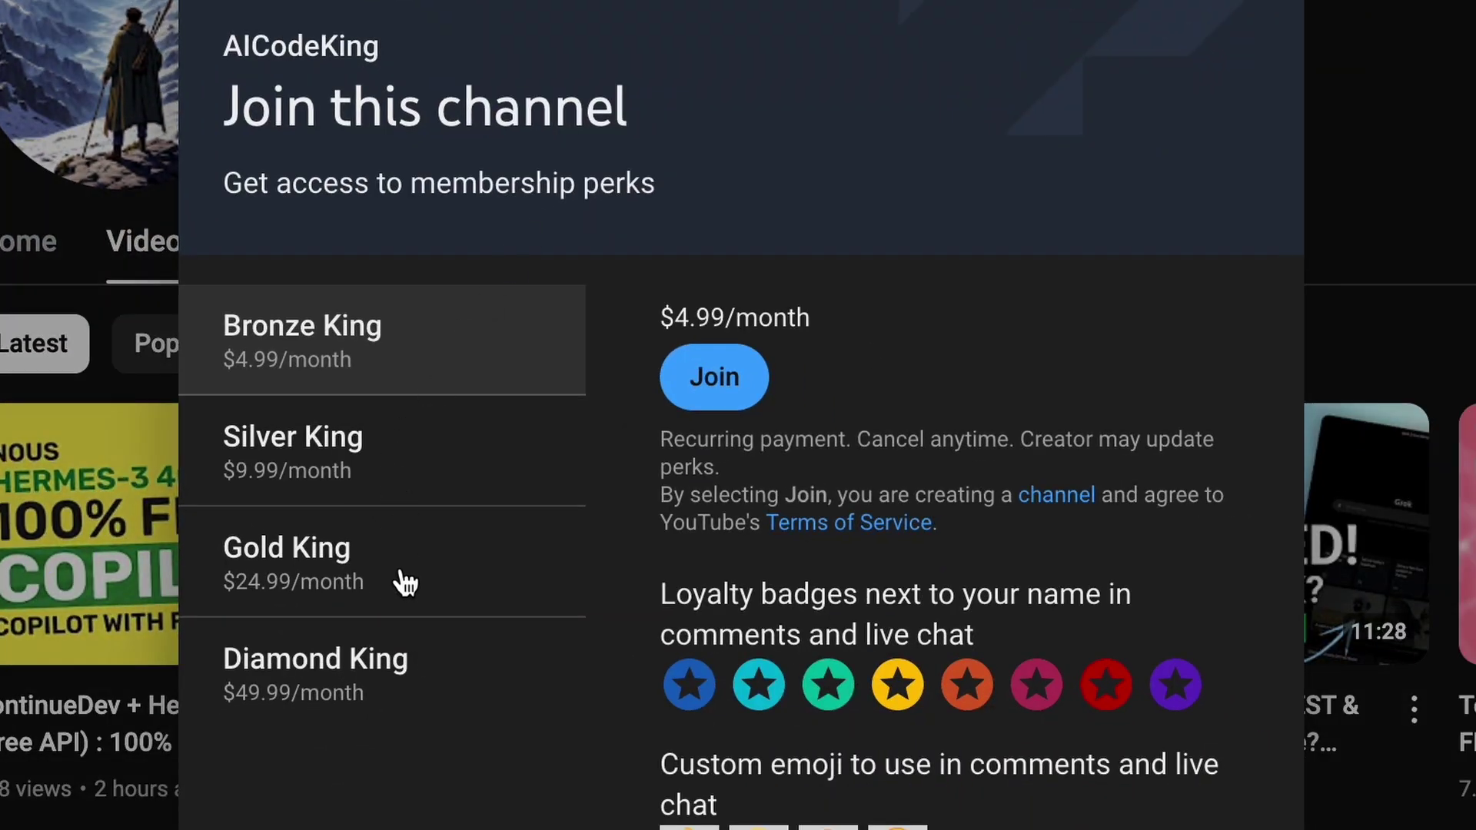